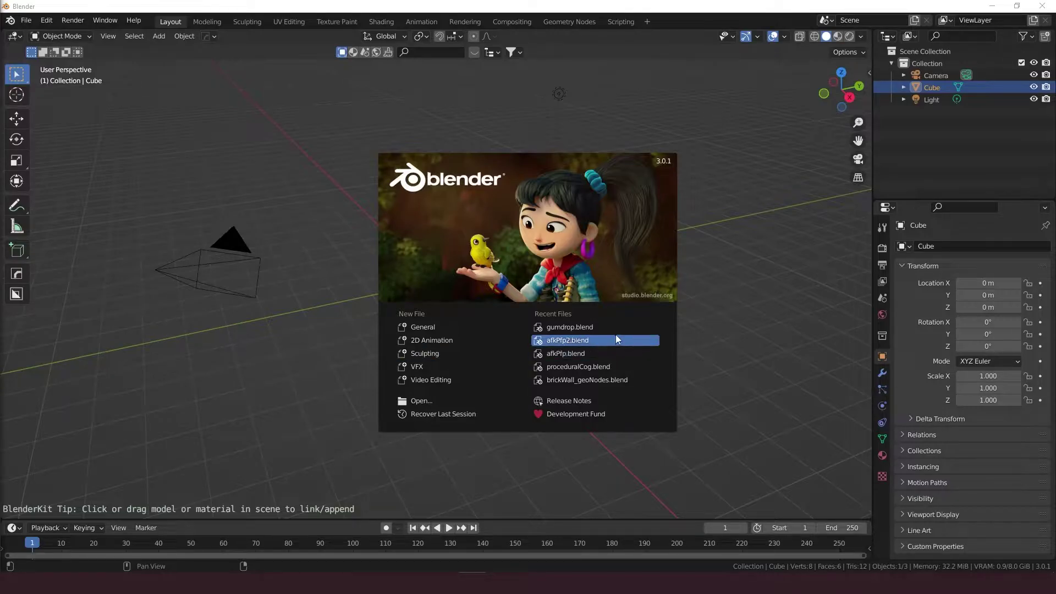
Step: Dismiss the splash screen and delete the default camera, light and cube
{"action": "left_click", "coordinate": [440, 329]}
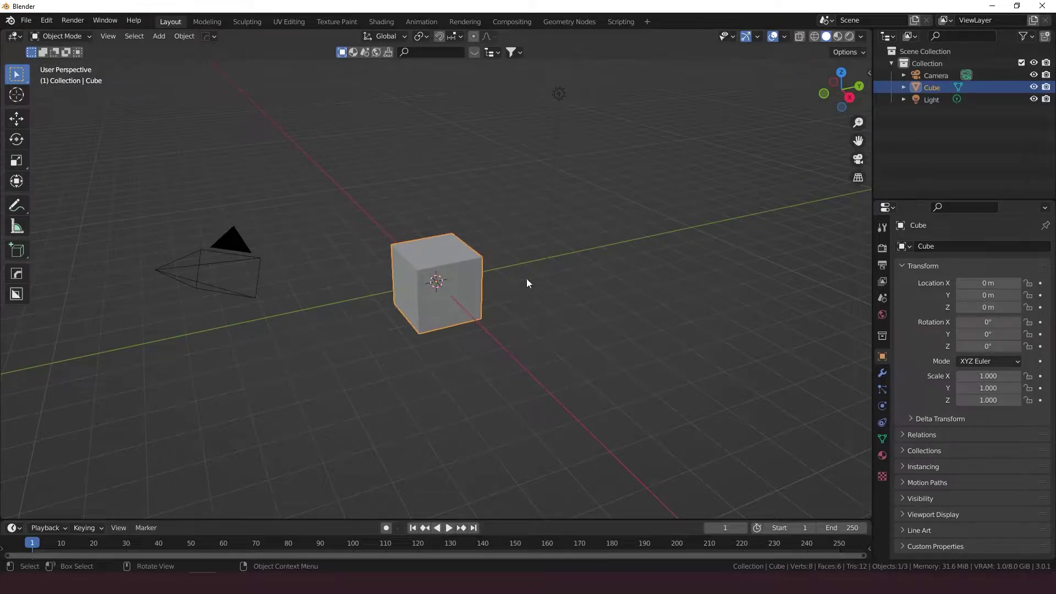
{"action": "key", "text": "a"}
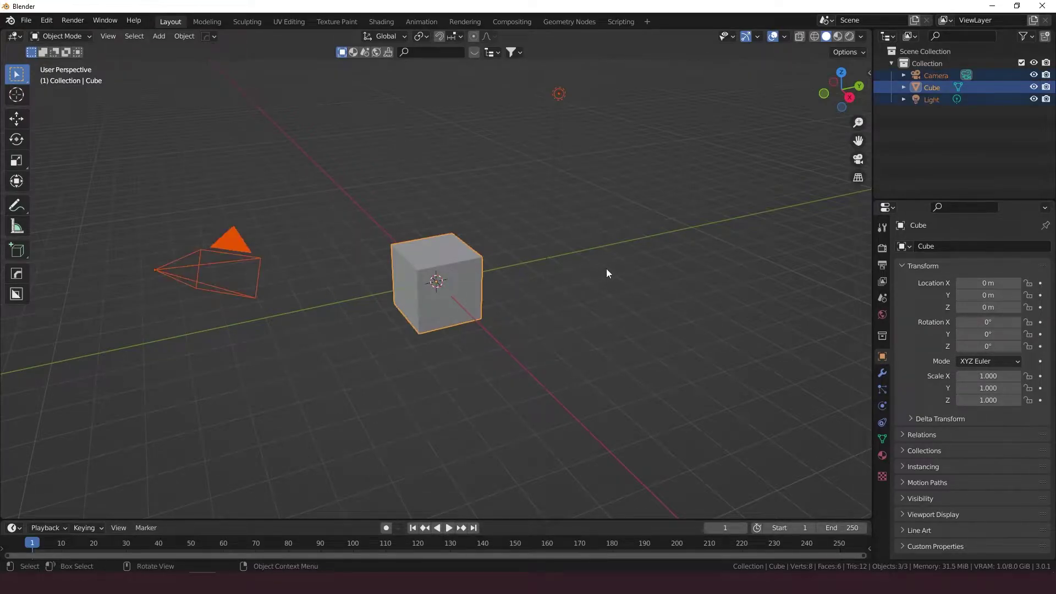
{"action": "key", "text": "Delete"}
Step: Add a new mesh cube at the origin
{"action": "key", "text": "shift+a"}
{"action": "mouse_move", "coordinate": [606, 268]}
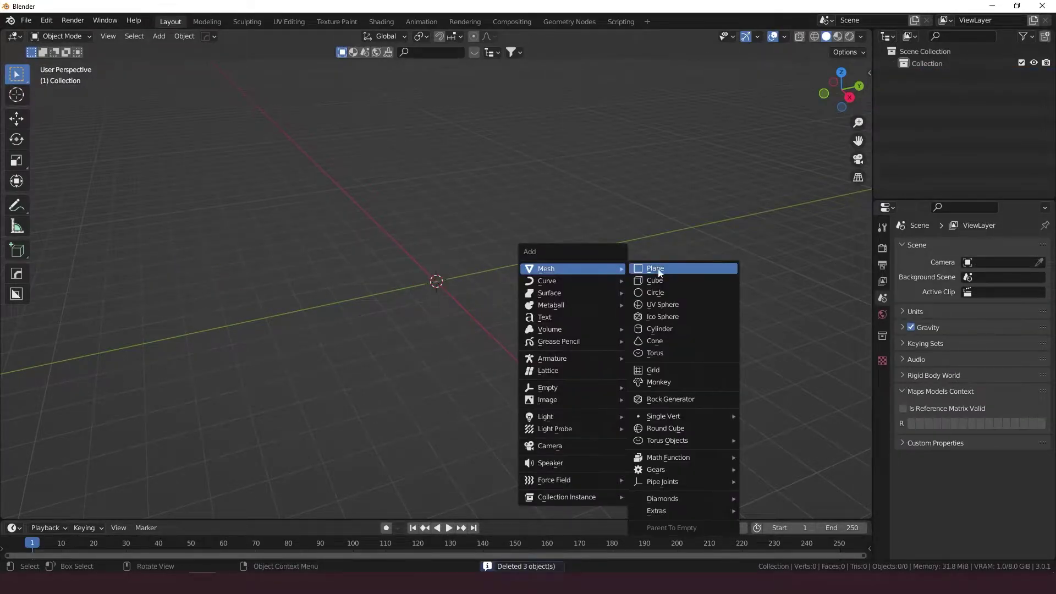
{"action": "left_click", "coordinate": [671, 281]}
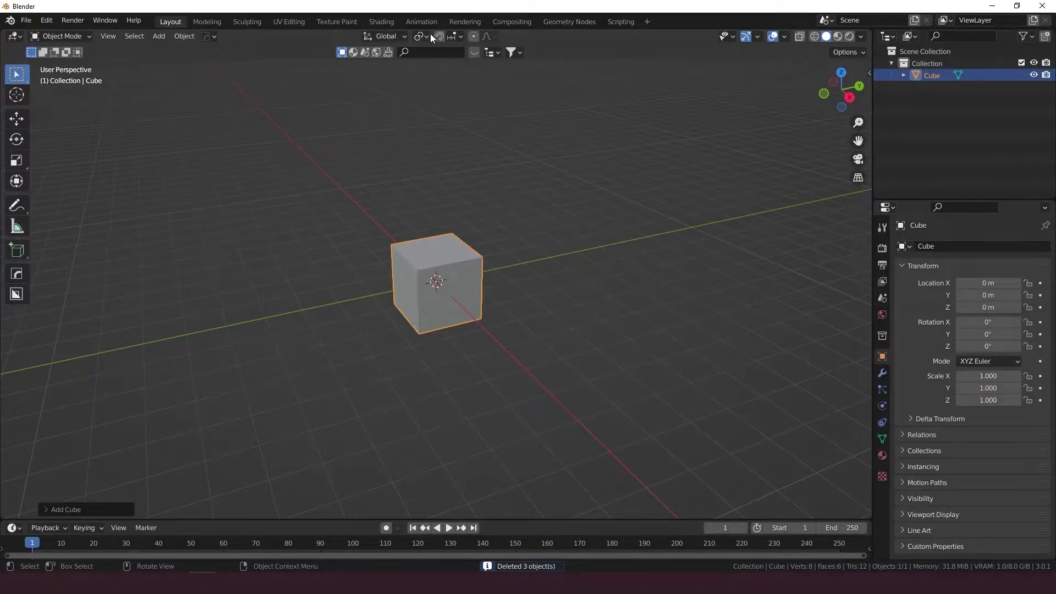
Step: Create a new geometry node group for the cube and insert a Cone node into its link
{"action": "left_click", "coordinate": [587, 22]}
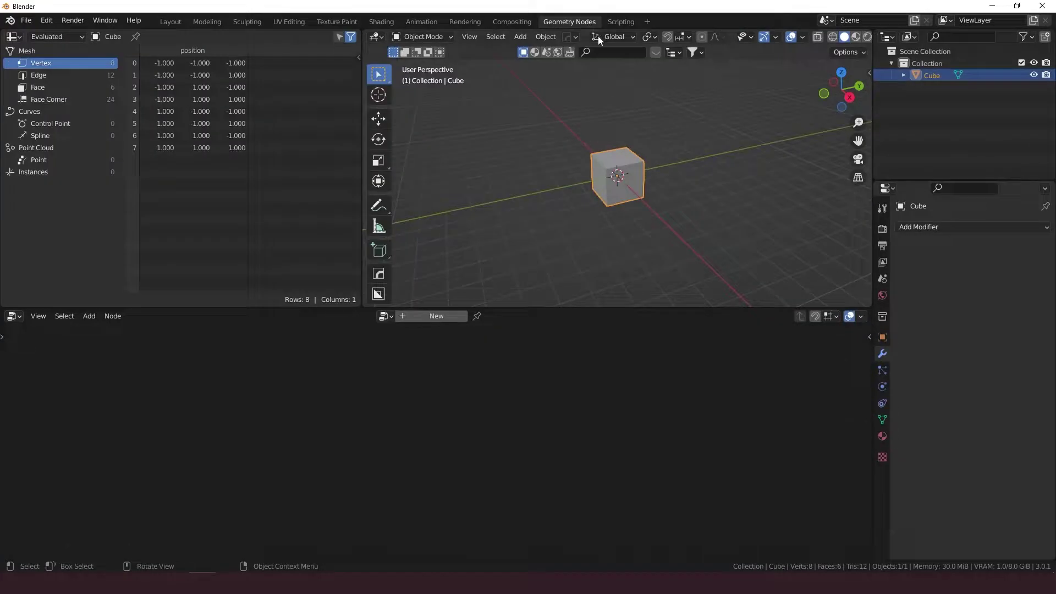
{"action": "left_click", "coordinate": [434, 316]}
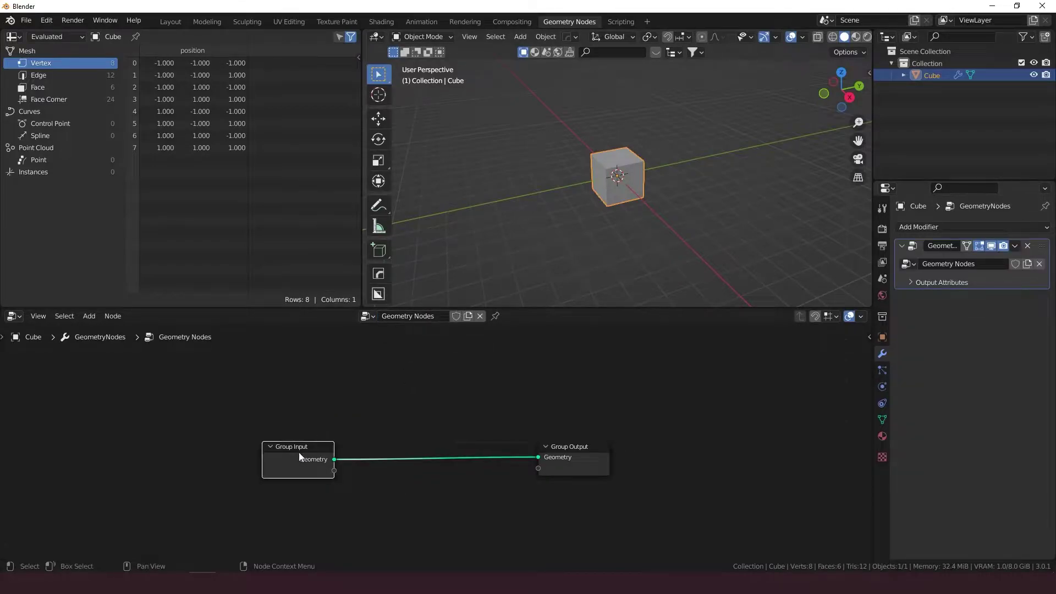
{"action": "left_click_drag", "start_coordinate": [299, 452], "coordinate": [135, 425]}
{"action": "key", "text": "shift+a"}
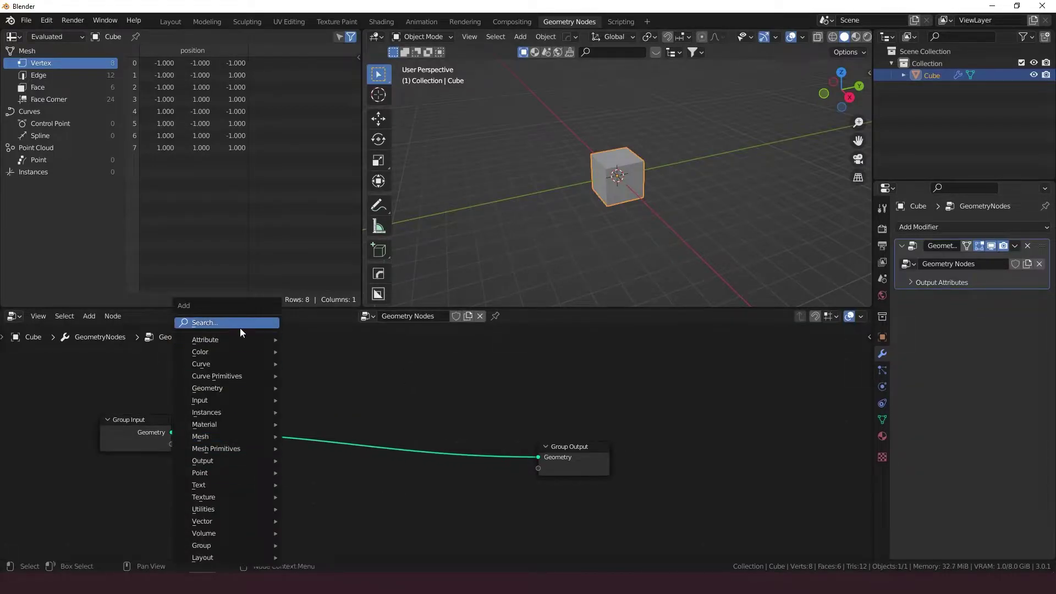
{"action": "left_click", "coordinate": [240, 325]}
{"action": "type", "text": "cone"}
{"action": "key", "text": "Return"}
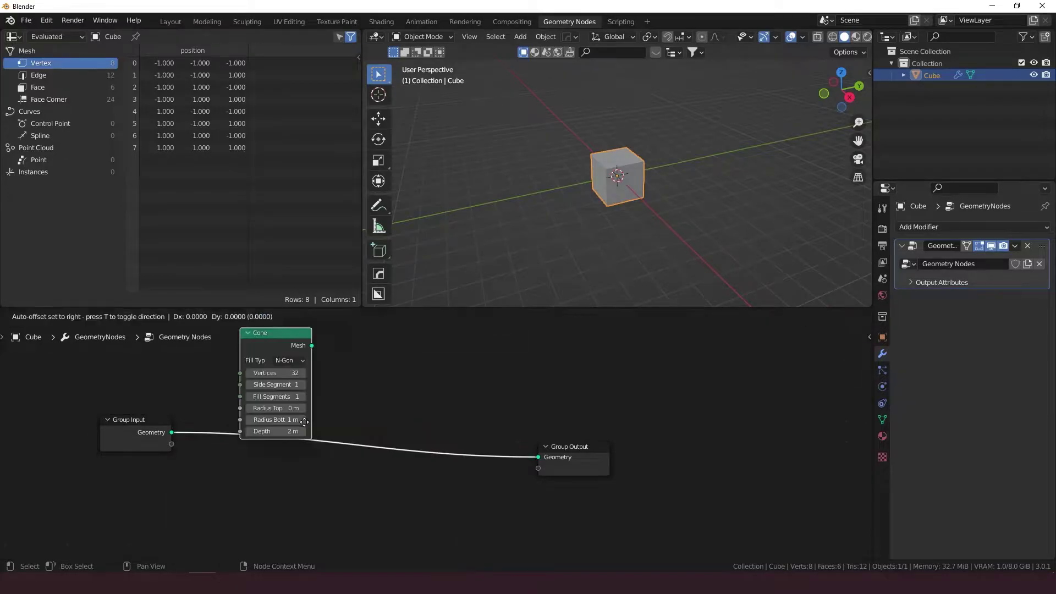
{"action": "left_click", "coordinate": [277, 482]}
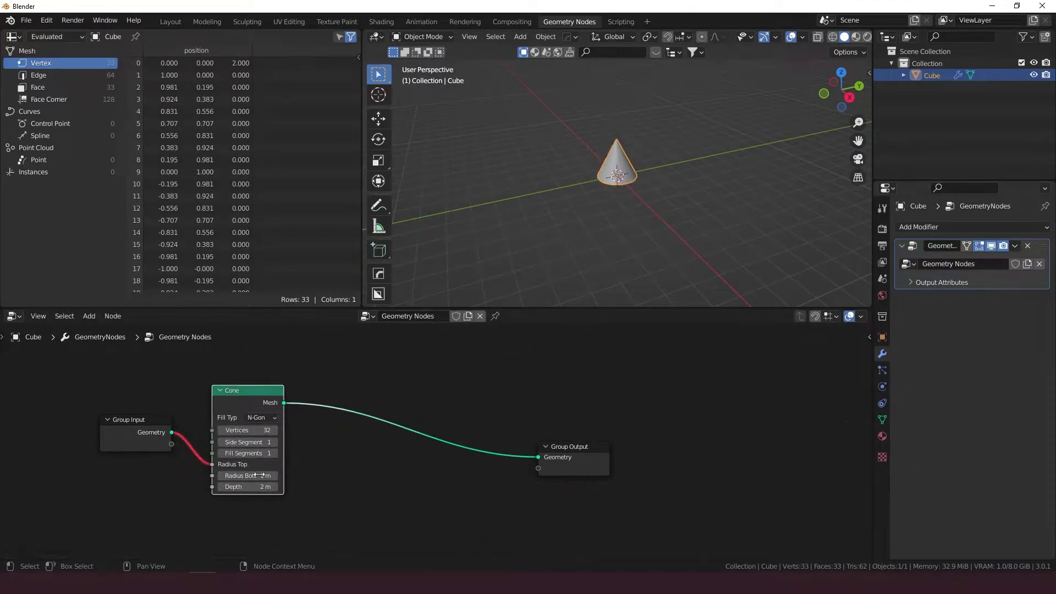
{"action": "left_click_drag", "start_coordinate": [211, 466], "coordinate": [67, 431]}
{"action": "left_click", "coordinate": [221, 404]}
Step: Give the Cone node 64 vertices and 2 fill segments
{"action": "left_click", "coordinate": [262, 430]}
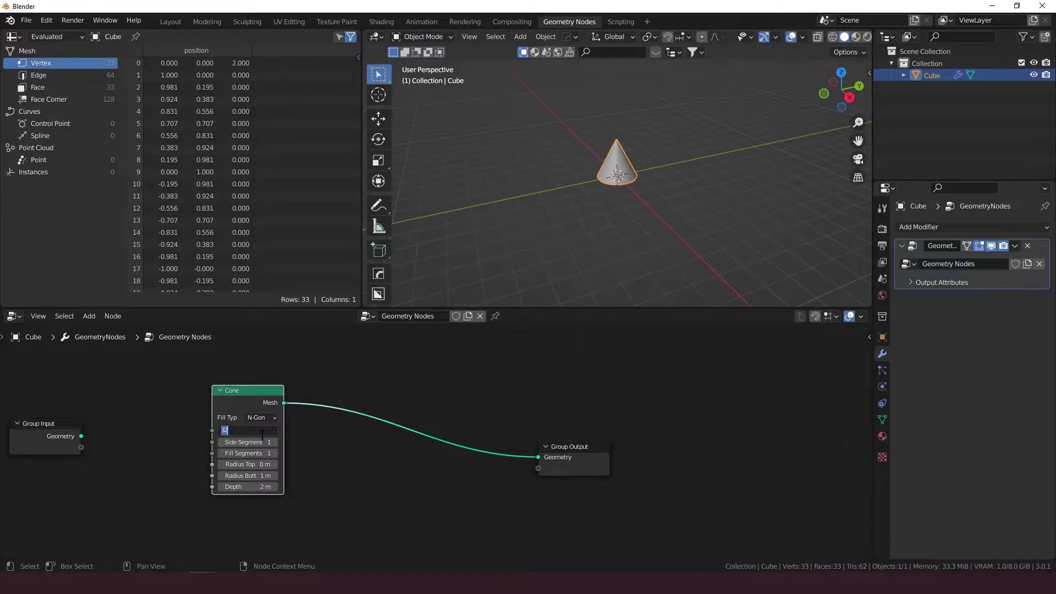
{"action": "type", "text": "64"}
{"action": "key", "text": "Return"}
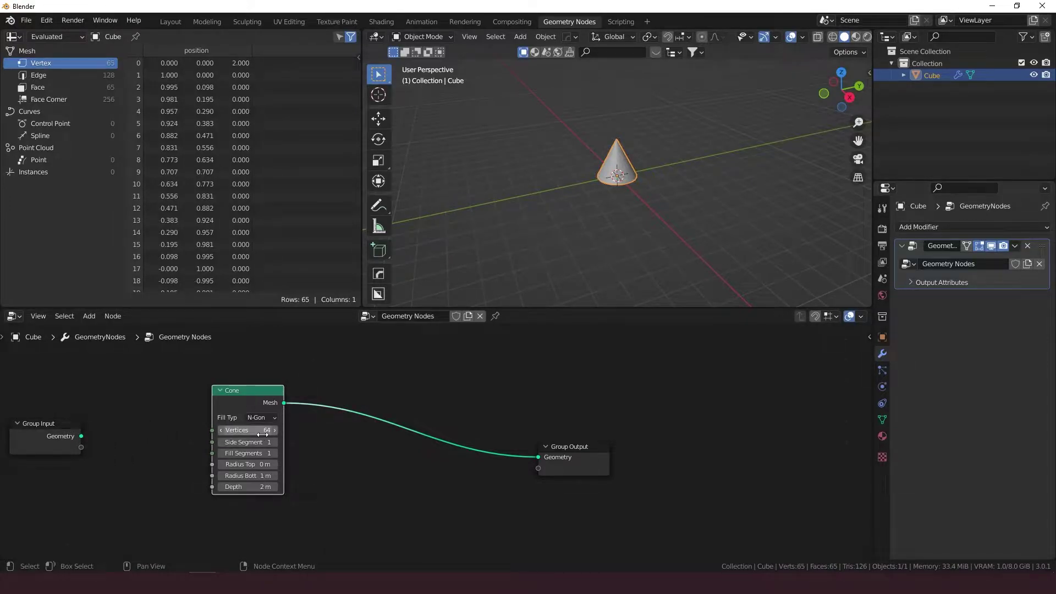
{"action": "left_click", "coordinate": [262, 442]}
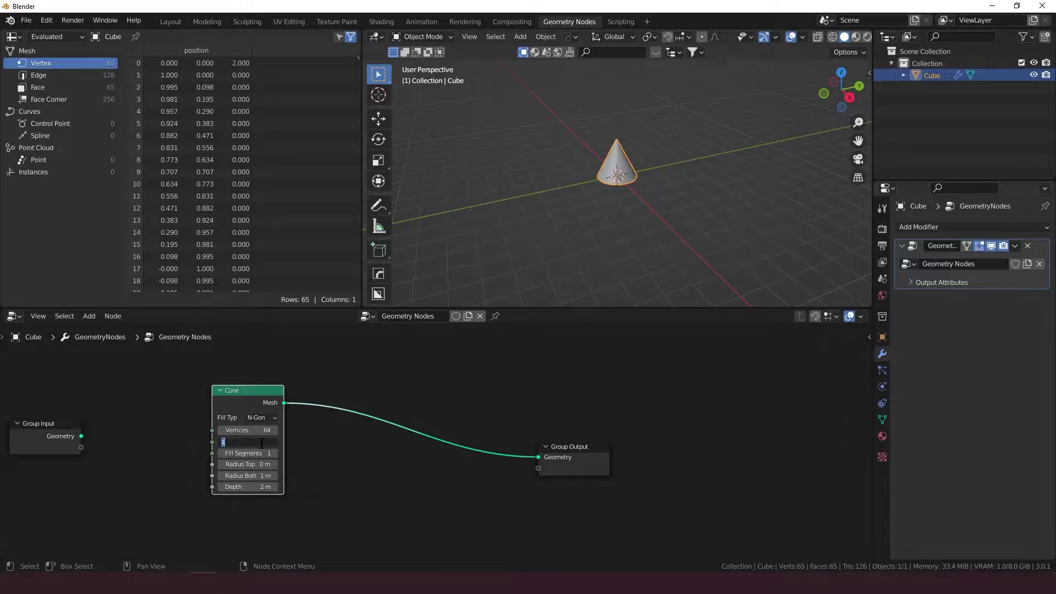
{"action": "left_click", "coordinate": [255, 452]}
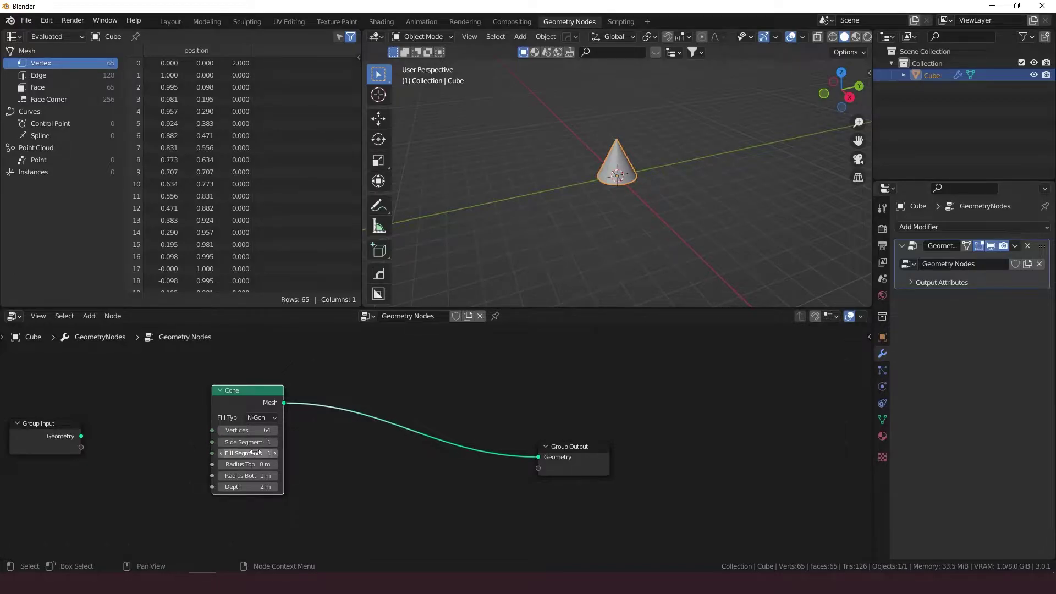
{"action": "type", "text": "12"}
{"action": "key", "text": "BackSpace"}
{"action": "key", "text": "BackSpace"}
{"action": "type", "text": "2"}
{"action": "key", "text": "Return"}
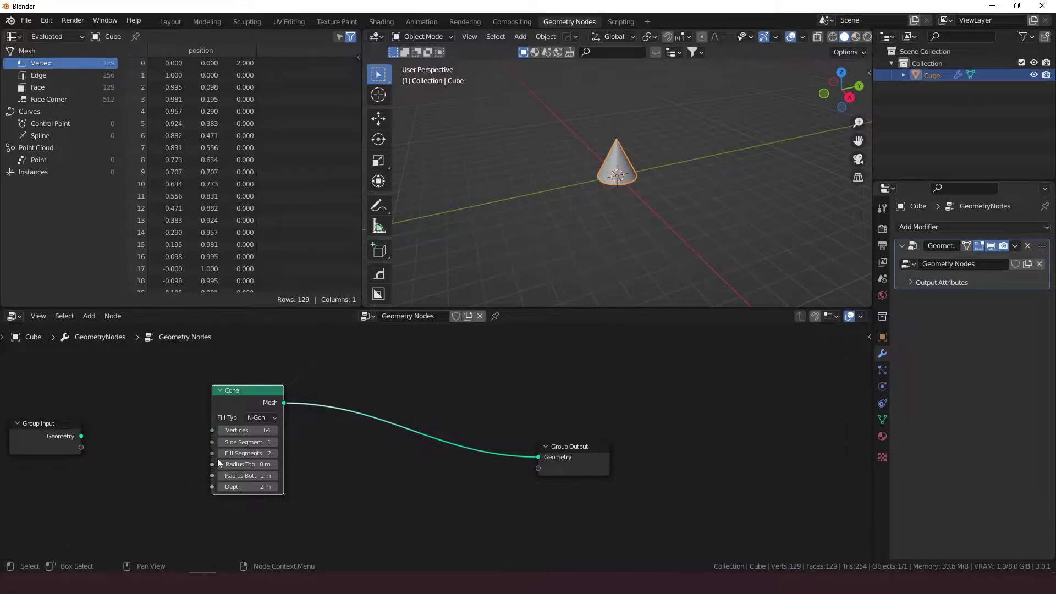
Step: Set the cone's Radius Top to 0.6 m and Depth to 1.2 m
{"action": "left_click", "coordinate": [261, 469]}
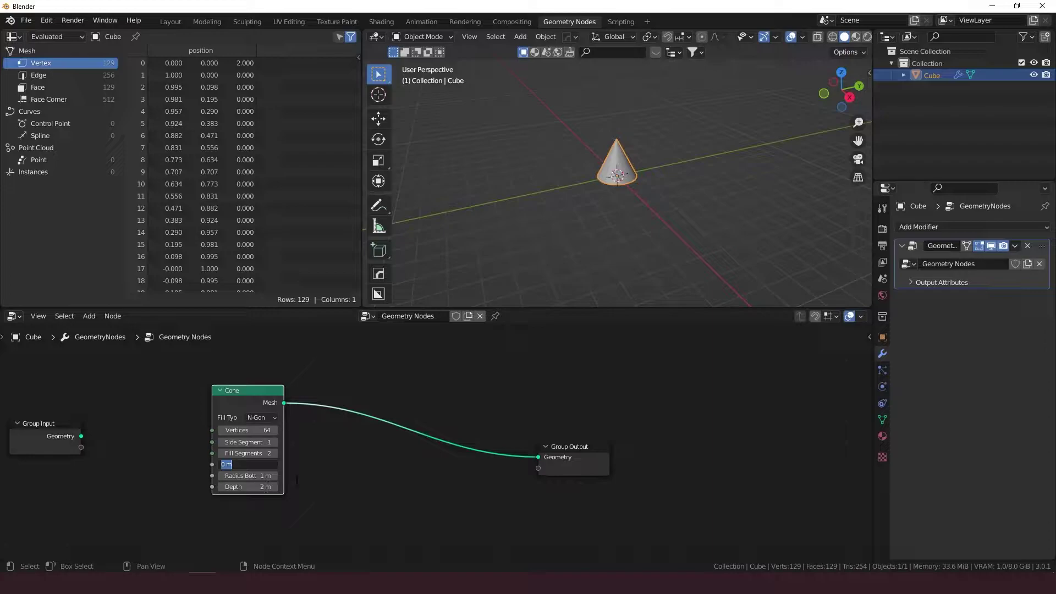
{"action": "type", "text": "0.6"}
{"action": "key", "text": "Return"}
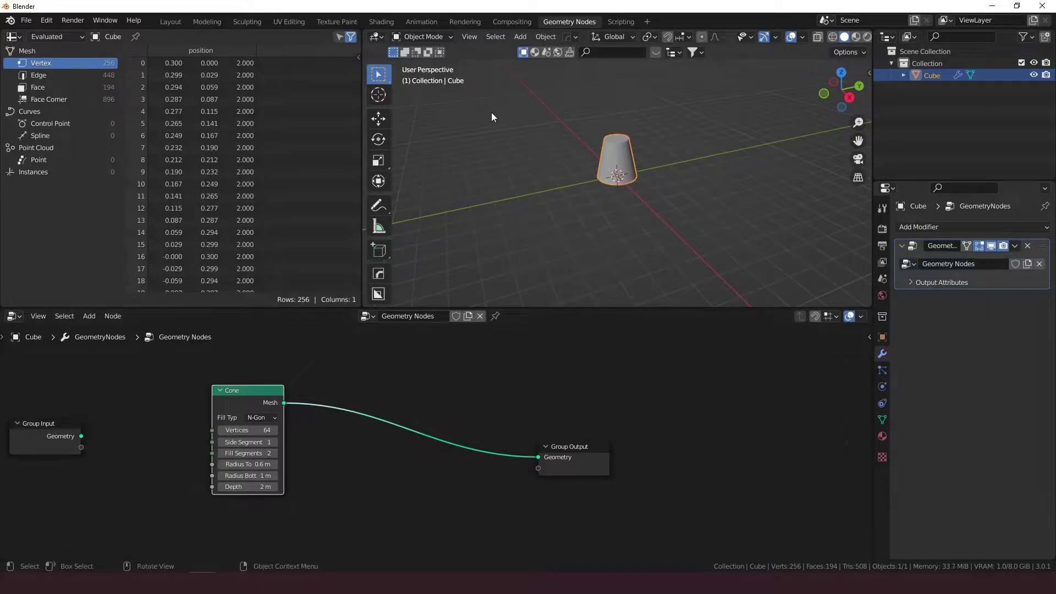
{"action": "scroll", "coordinate": [646, 124], "scroll_direction": "up", "scroll_amount": 5}
{"action": "mouse_move", "coordinate": [652, 201]}
{"action": "middle_mouse_down"}
{"action": "mouse_move", "coordinate": [672, 155]}
{"action": "mouse_move", "coordinate": [671, 173]}
{"action": "mouse_move", "coordinate": [649, 185]}
{"action": "middle_mouse_up"}
{"action": "left_click", "coordinate": [249, 484]}
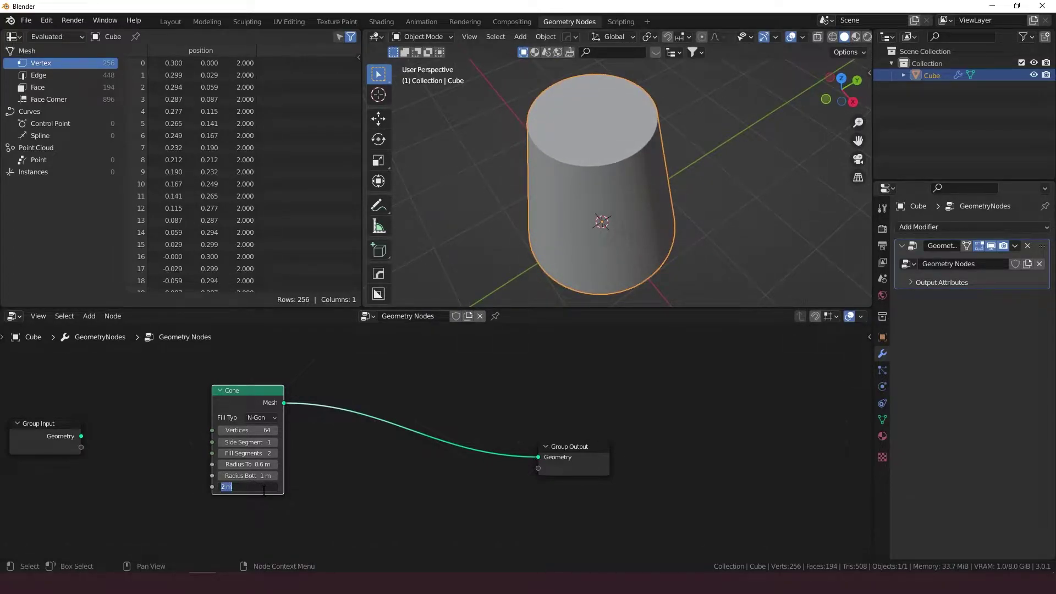
{"action": "type", "text": "1.2"}
{"action": "key", "text": "Return"}
{"action": "middle_click_drag", "start_coordinate": [671, 181], "coordinate": [555, 194]}
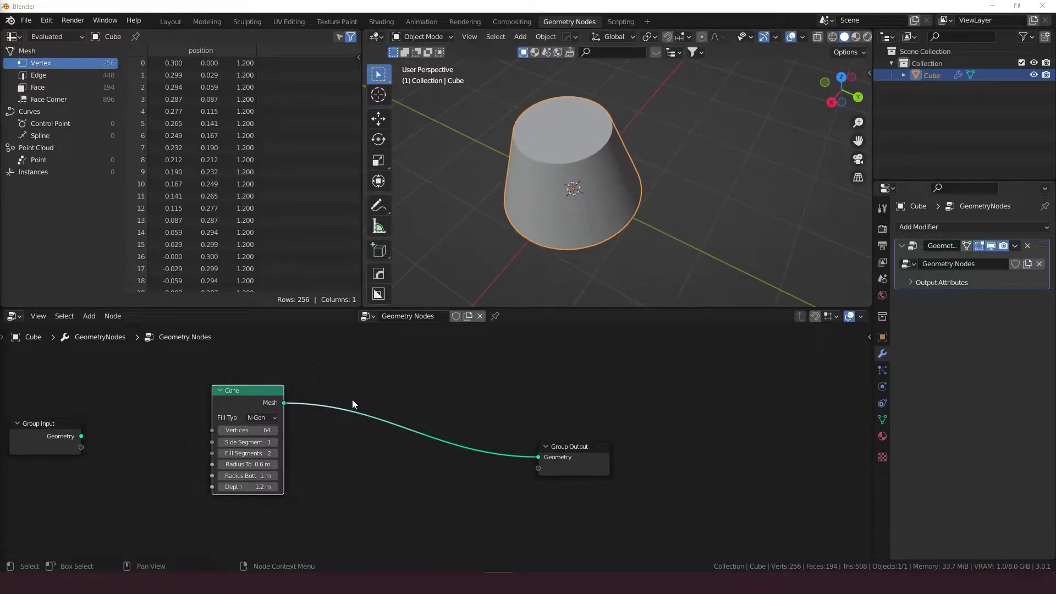
Step: Insert a Subdivision Surface node between the Cone and Group Output
{"action": "key", "text": "shift+a"}
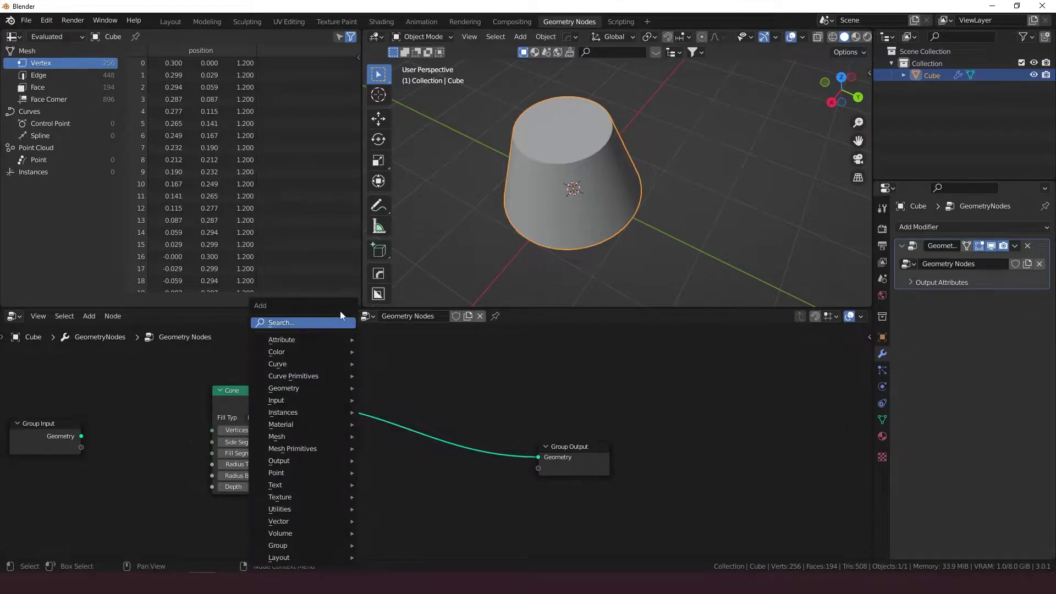
{"action": "type", "text": "sub"}
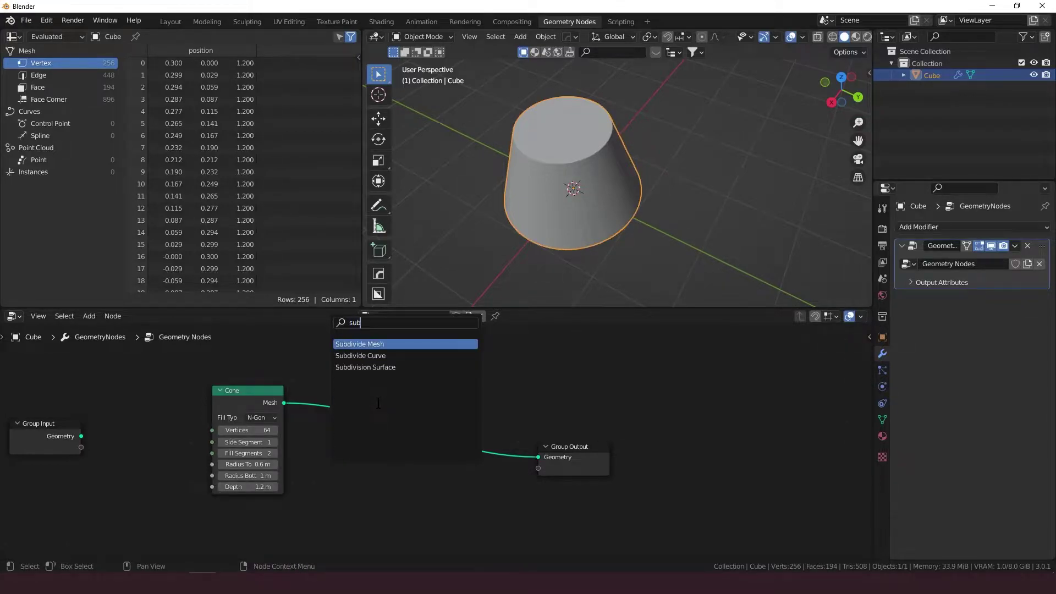
{"action": "key", "text": "Down"}
{"action": "key", "text": "Down"}
{"action": "key", "text": "Return"}
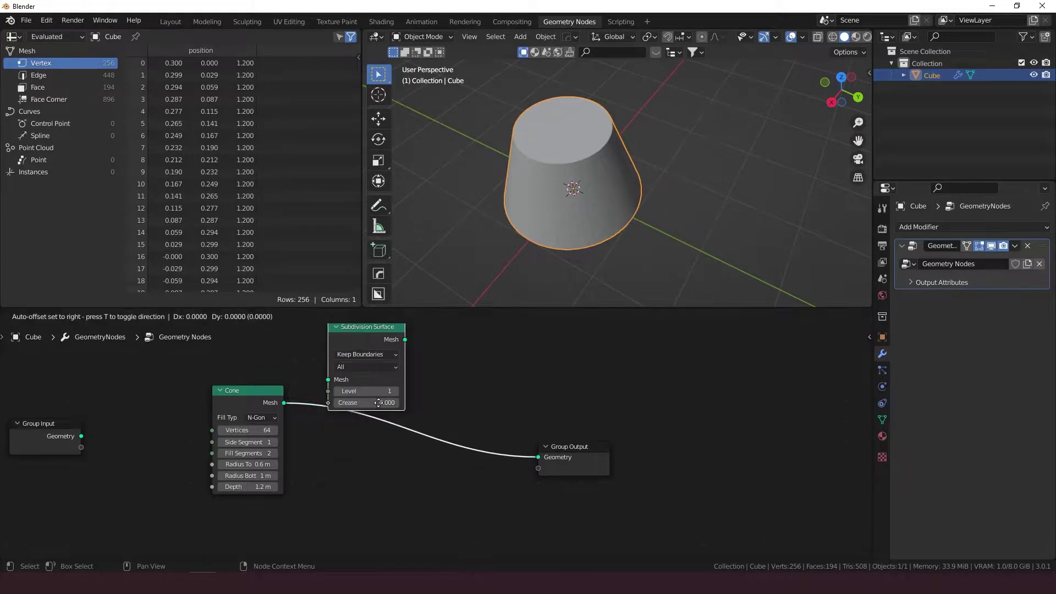
{"action": "left_click", "coordinate": [340, 447]}
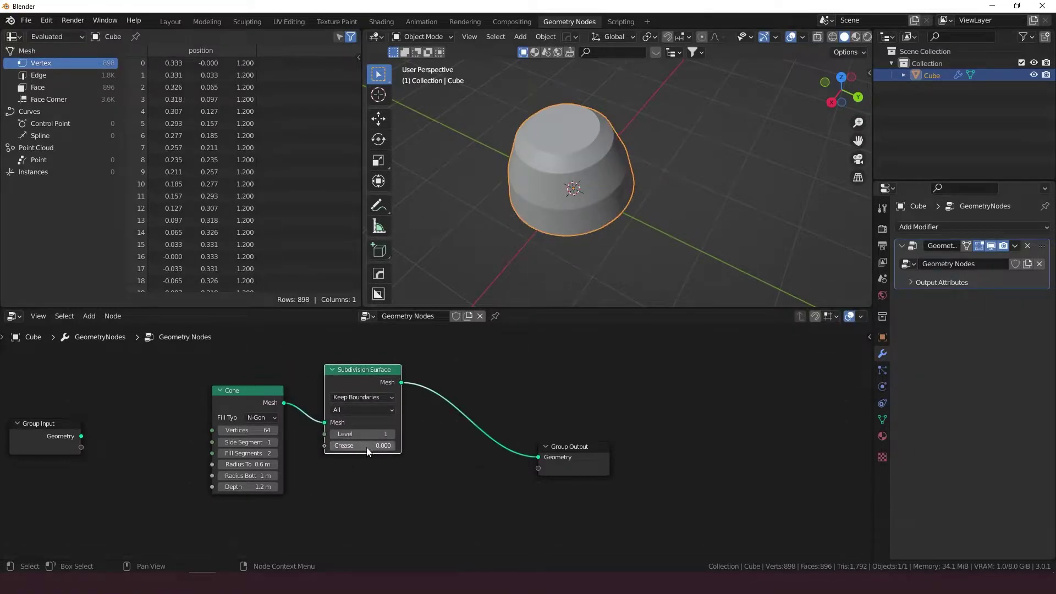
Step: Set the Subdivision Surface Level to 3 and Crease to 0.250
{"action": "double_click", "coordinate": [376, 433]}
{"action": "key", "text": "Return"}
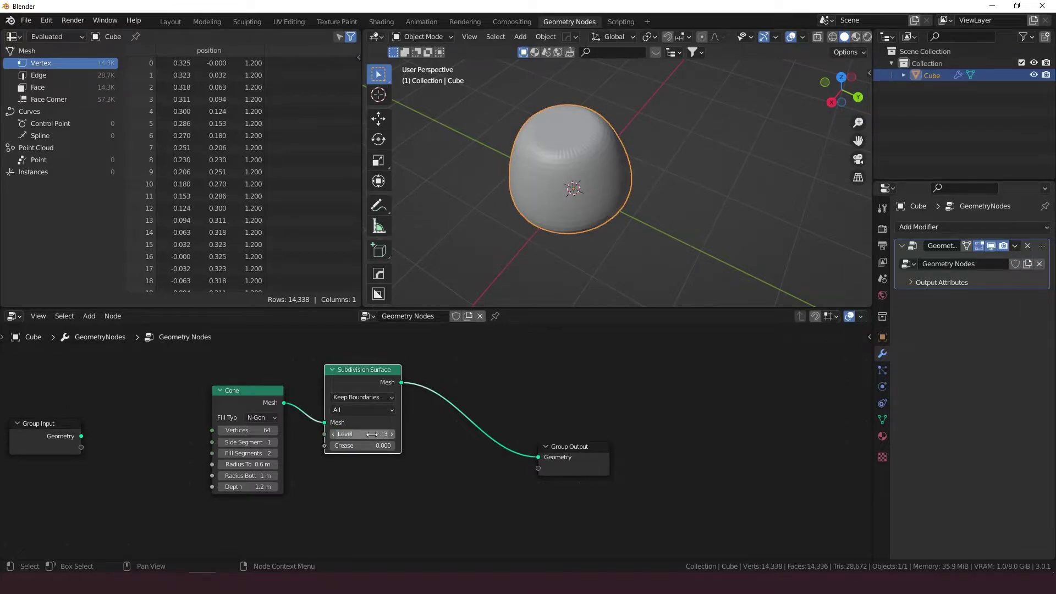
{"action": "middle_click_drag", "start_coordinate": [582, 139], "coordinate": [559, 240]}
{"action": "double_click", "coordinate": [379, 445]}
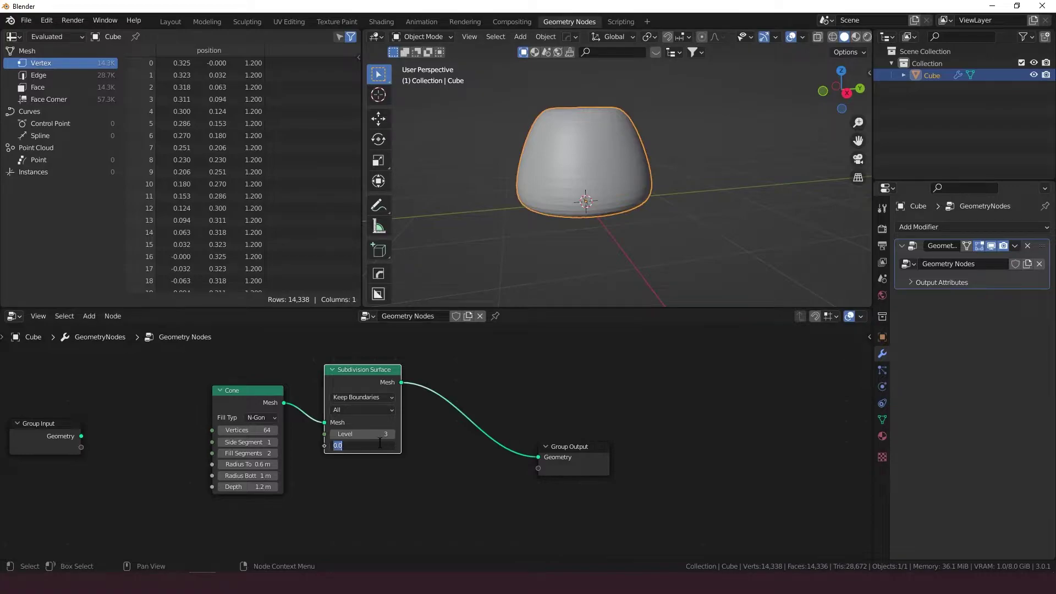
{"action": "type", "text": ".25"}
{"action": "key", "text": "Return"}
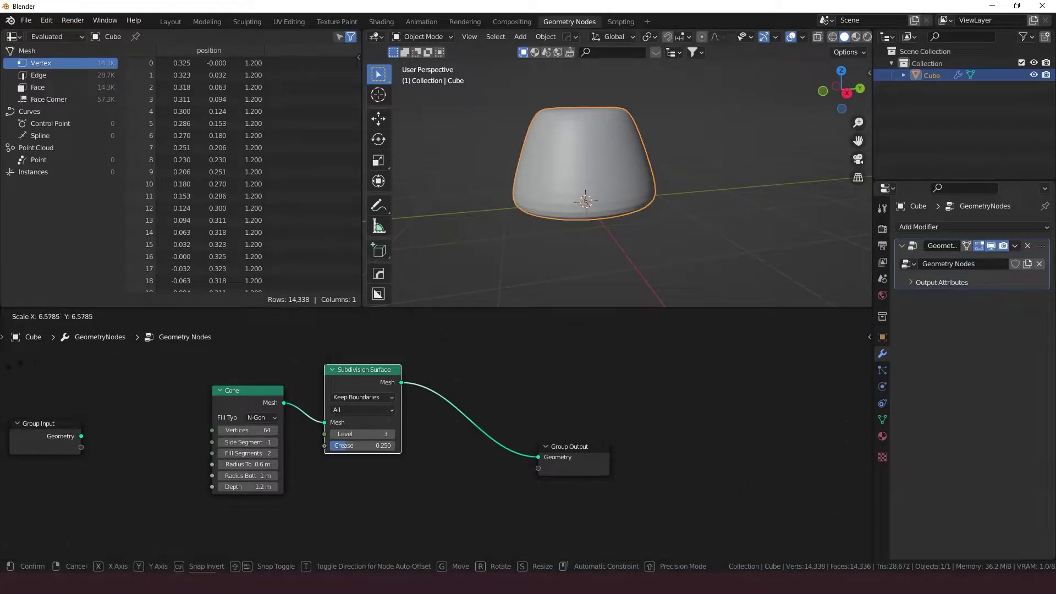
Step: Insert a Set Shade Smooth node just before the Group Output
{"action": "key", "text": "shift+a"}
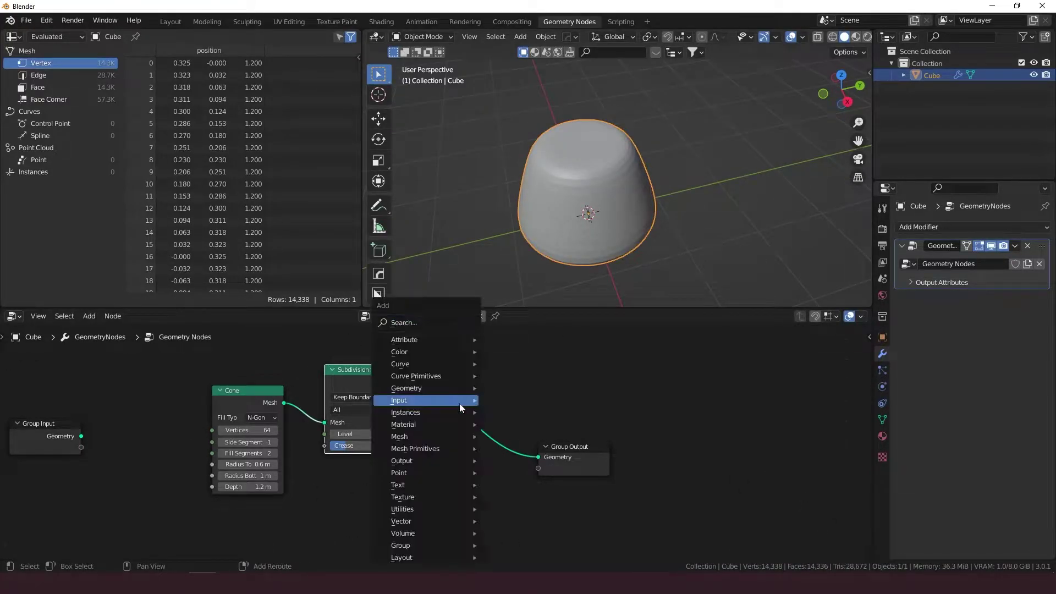
{"action": "left_click", "coordinate": [449, 319]}
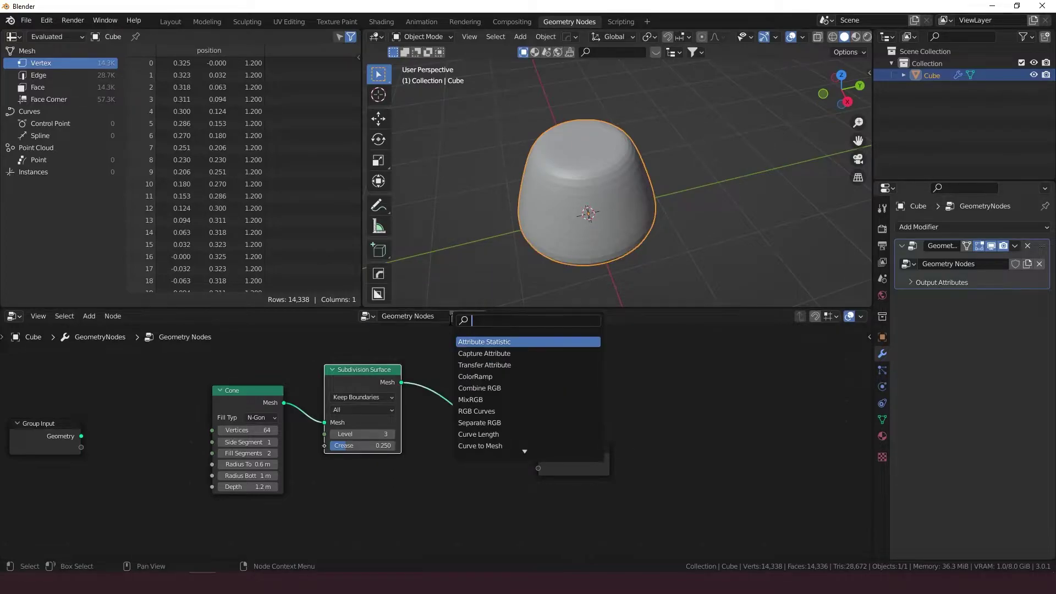
{"action": "type", "text": "set shad"}
{"action": "key", "text": "Return"}
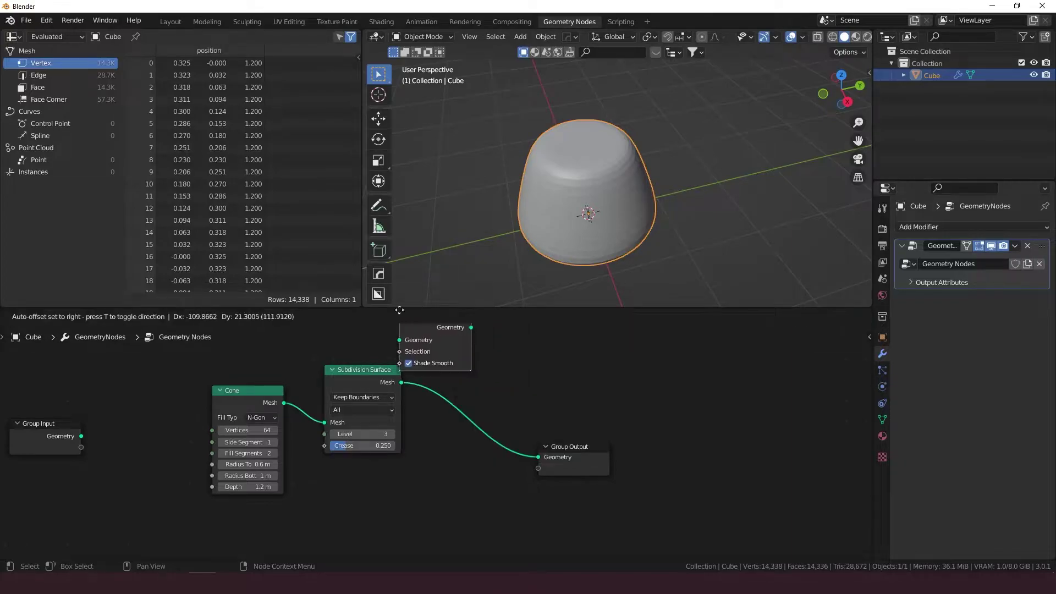
{"action": "left_click", "coordinate": [449, 388]}
{"action": "middle_click_drag", "start_coordinate": [480, 283], "coordinate": [483, 172]}
{"action": "right_click", "coordinate": [522, 168]}
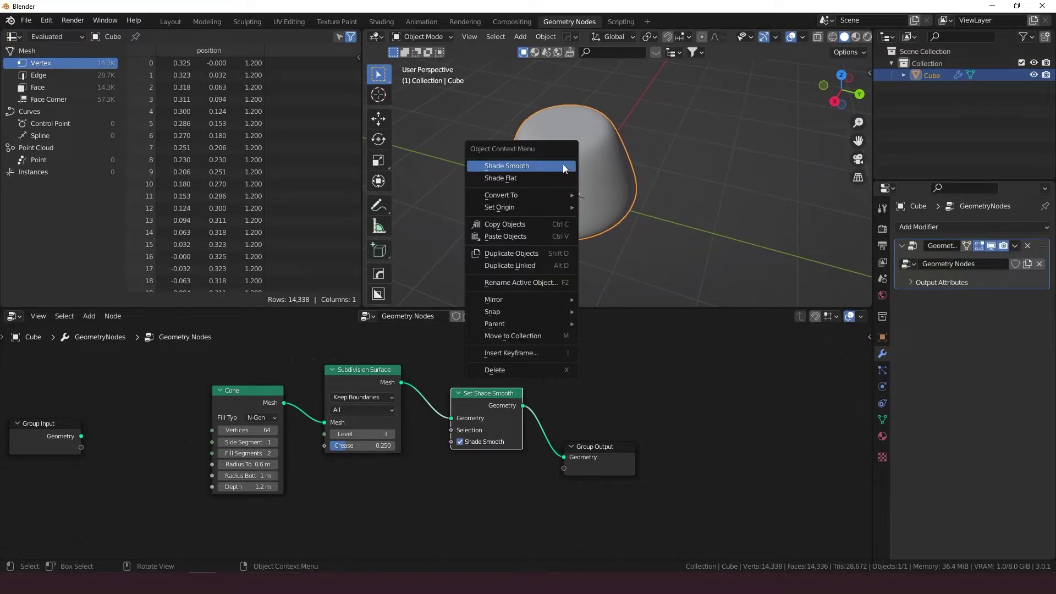
Step: Shift the shaping nodes left and delete the unused Group Input node
{"action": "key", "text": "g"}
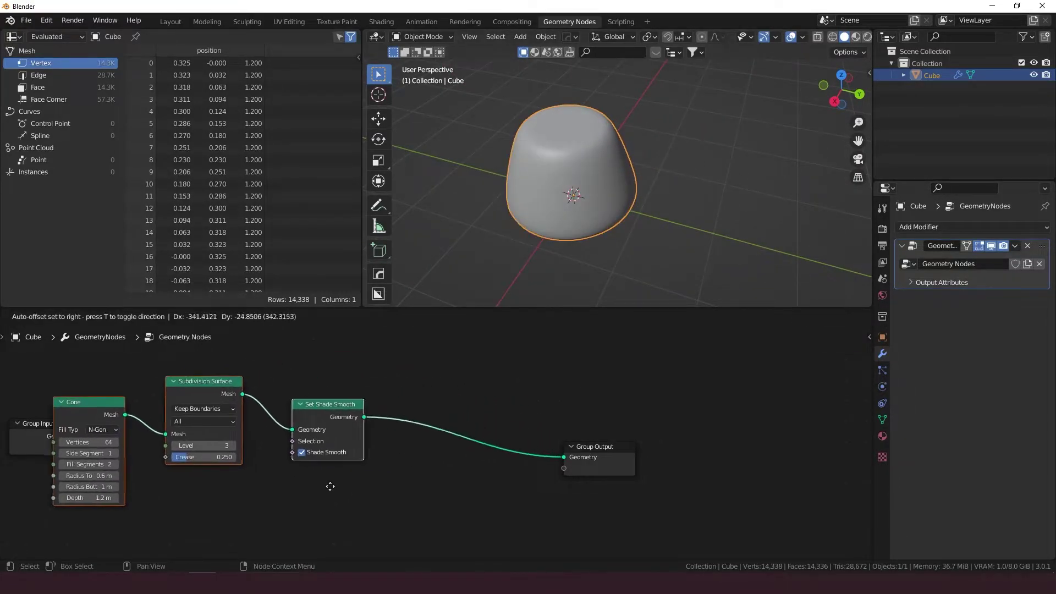
{"action": "left_click", "coordinate": [364, 482]}
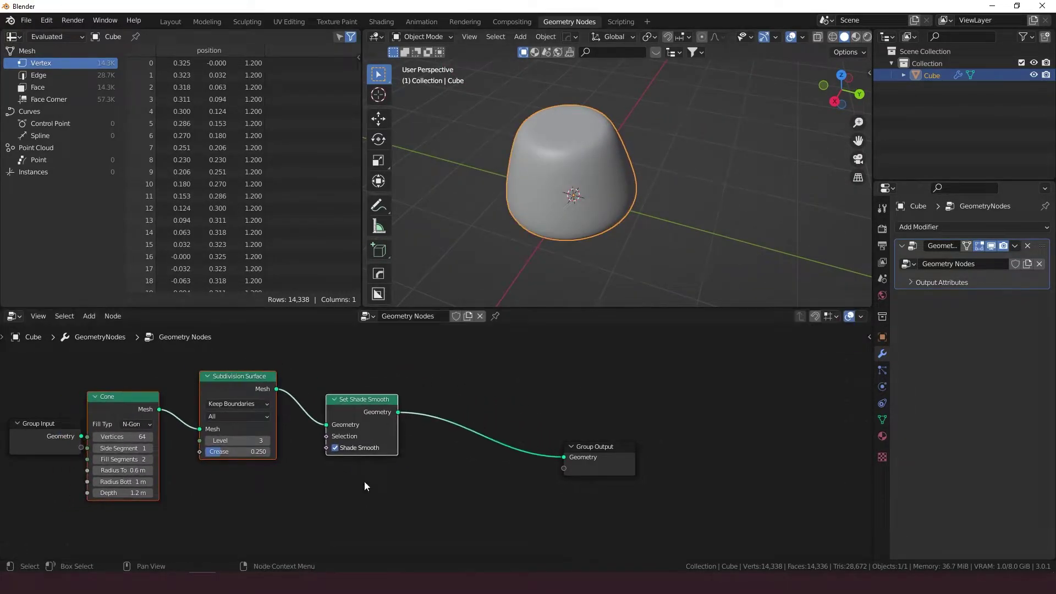
{"action": "left_click", "coordinate": [44, 437]}
{"action": "key", "text": "x"}
{"action": "scroll", "coordinate": [226, 362], "scroll_direction": "down", "scroll_amount": 3}
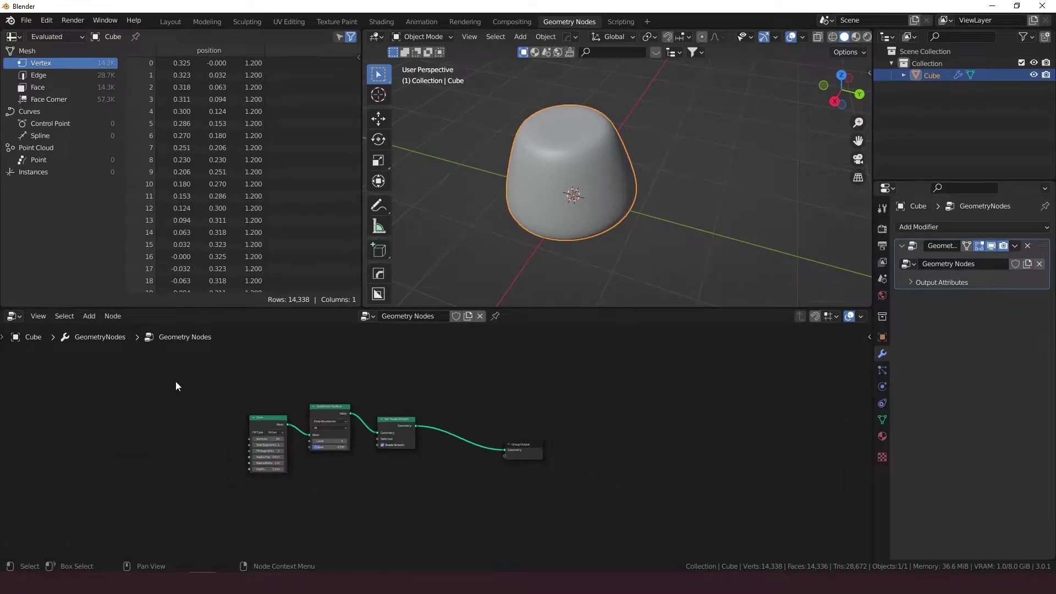
{"action": "middle_click_drag", "start_coordinate": [609, 193], "coordinate": [711, 154]}
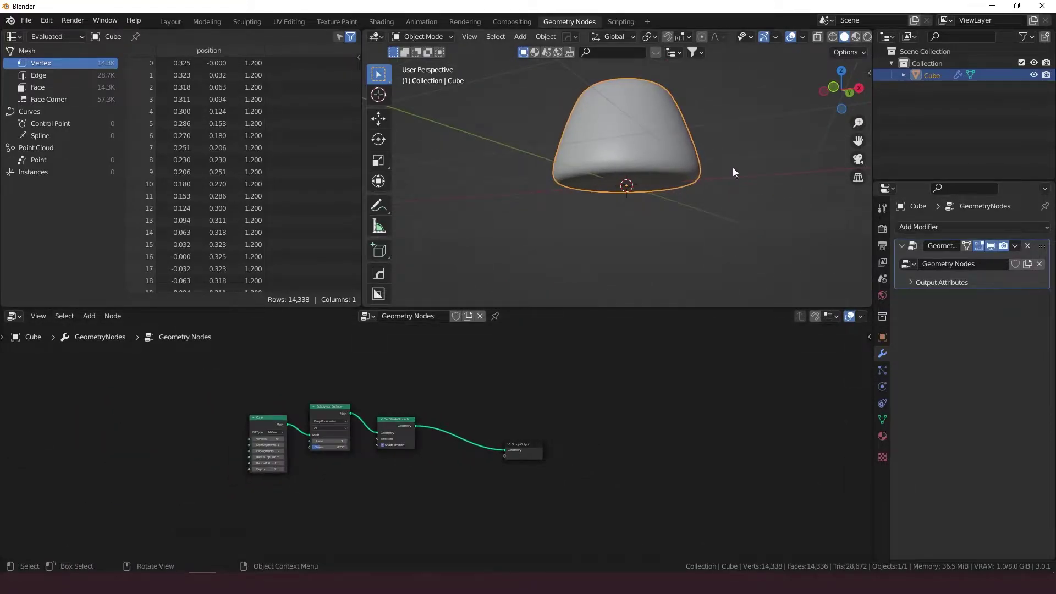
{"action": "middle_click_drag", "start_coordinate": [752, 117], "coordinate": [706, 179]}
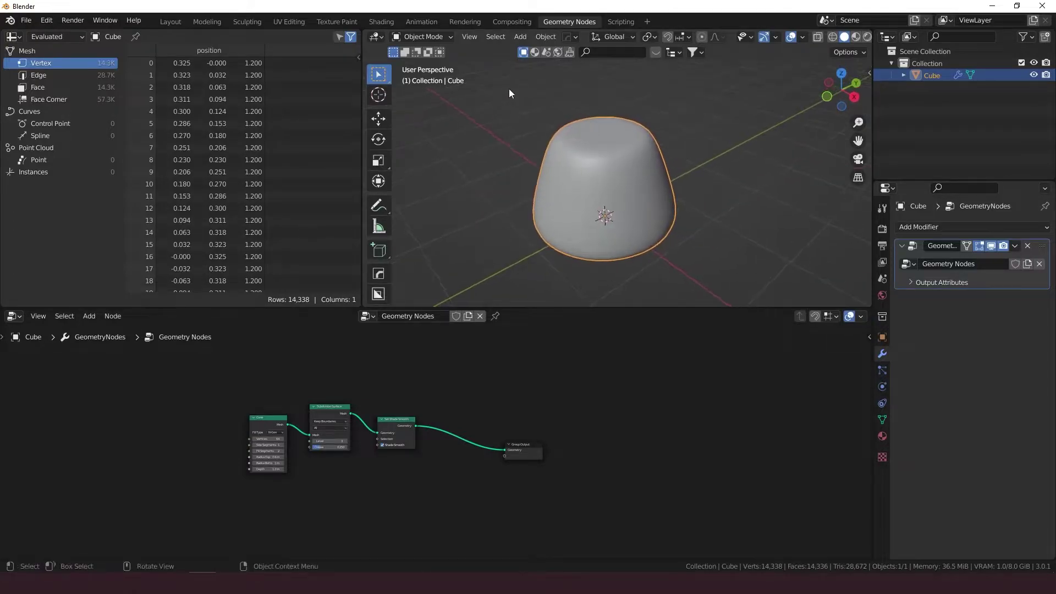
{"action": "scroll", "coordinate": [397, 368], "scroll_direction": "up", "scroll_amount": 3}
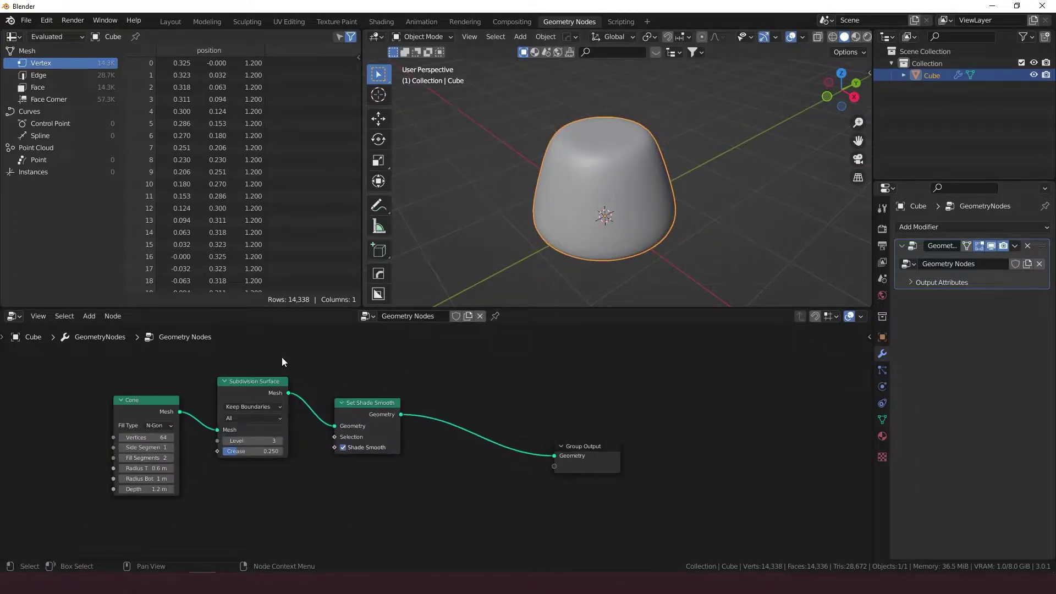
Step: Move the Cone, Subdivision Surface and Set Shade Smooth nodes down and left
{"action": "left_click_drag", "start_coordinate": [148, 366], "coordinate": [427, 474]}
{"action": "key", "text": "g"}
{"action": "left_click", "coordinate": [269, 557]}
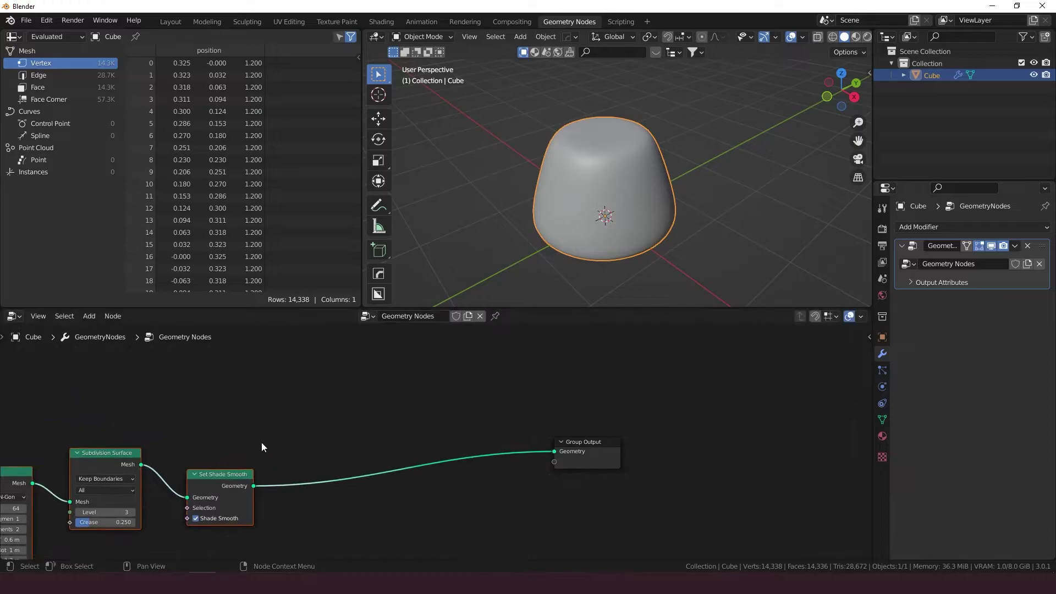
{"action": "key", "text": "shift+a"}
{"action": "mouse_move", "coordinate": [378, 363]}
{"action": "key", "text": "Escape"}
{"action": "scroll", "coordinate": [420, 392], "scroll_direction": "down", "scroll_amount": 2}
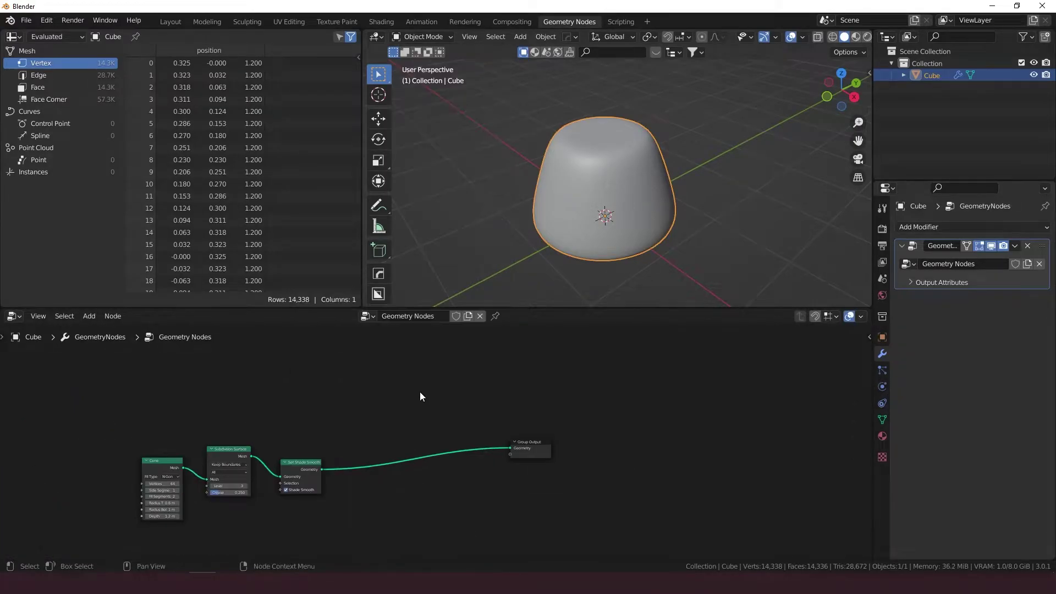
Step: Insert a Join Geometry node into the link before the Group Output
{"action": "key", "text": "shift+a"}
{"action": "left_click", "coordinate": [406, 323]}
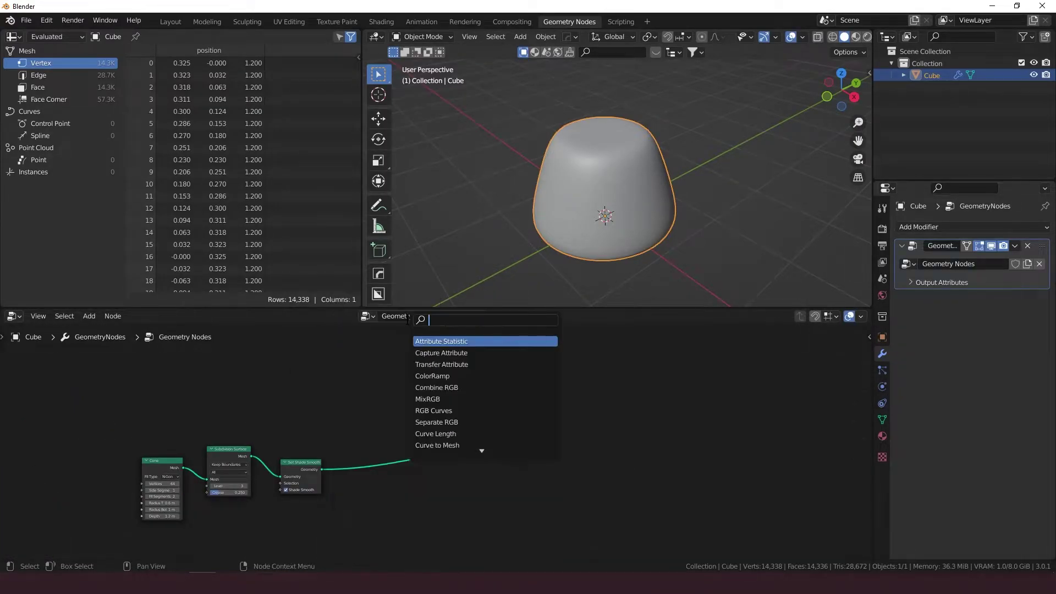
{"action": "type", "text": "join"}
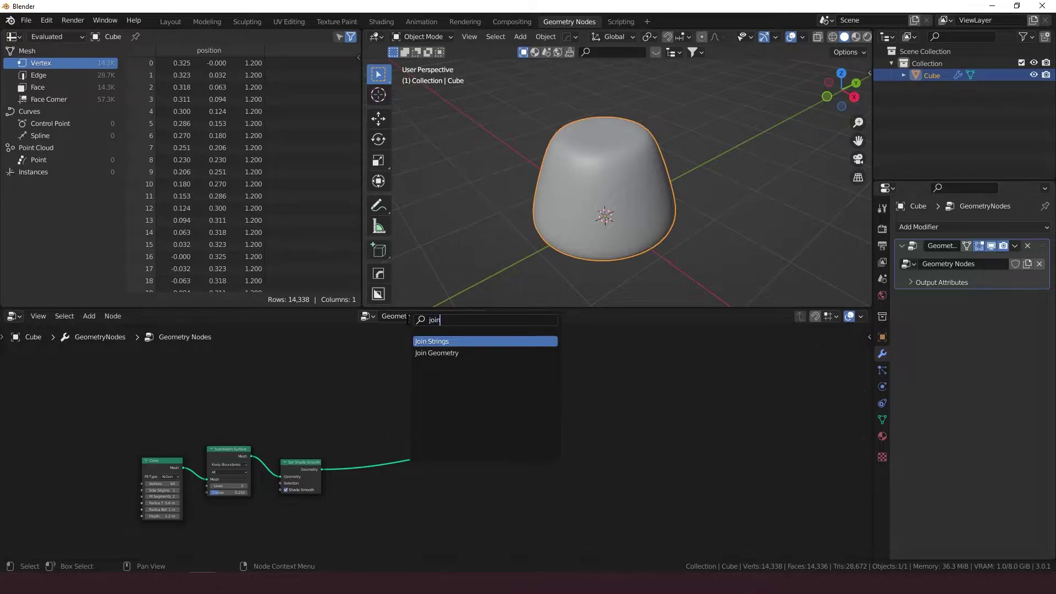
{"action": "key", "text": "Down"}
{"action": "key", "text": "Return"}
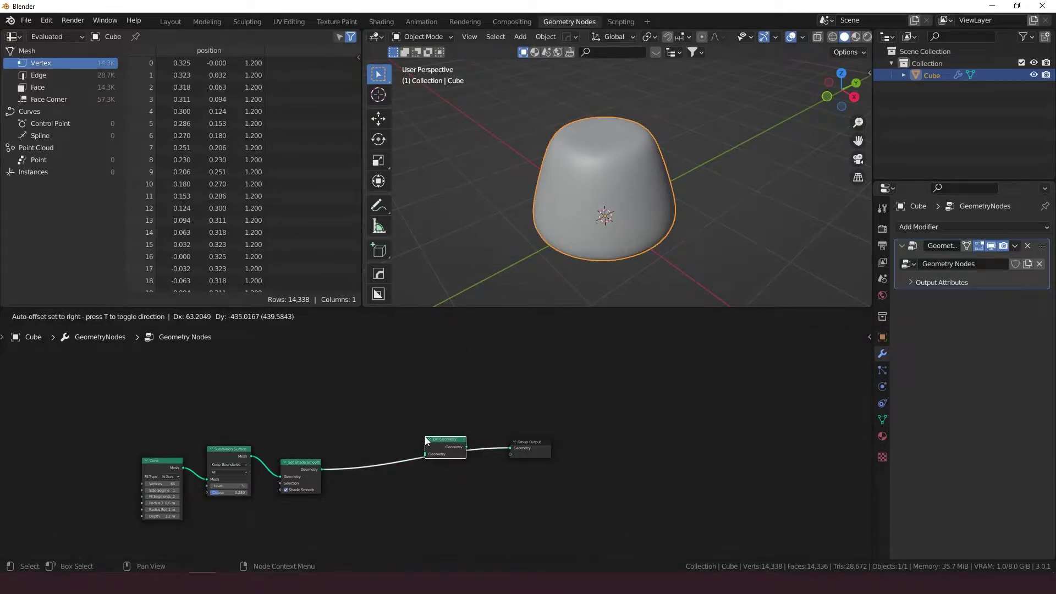
{"action": "left_click", "coordinate": [425, 440]}
Step: Add Distribute Points on Faces fed by the smoothed mesh, with its Points going into Join Geometry
{"action": "key", "text": "shift+a"}
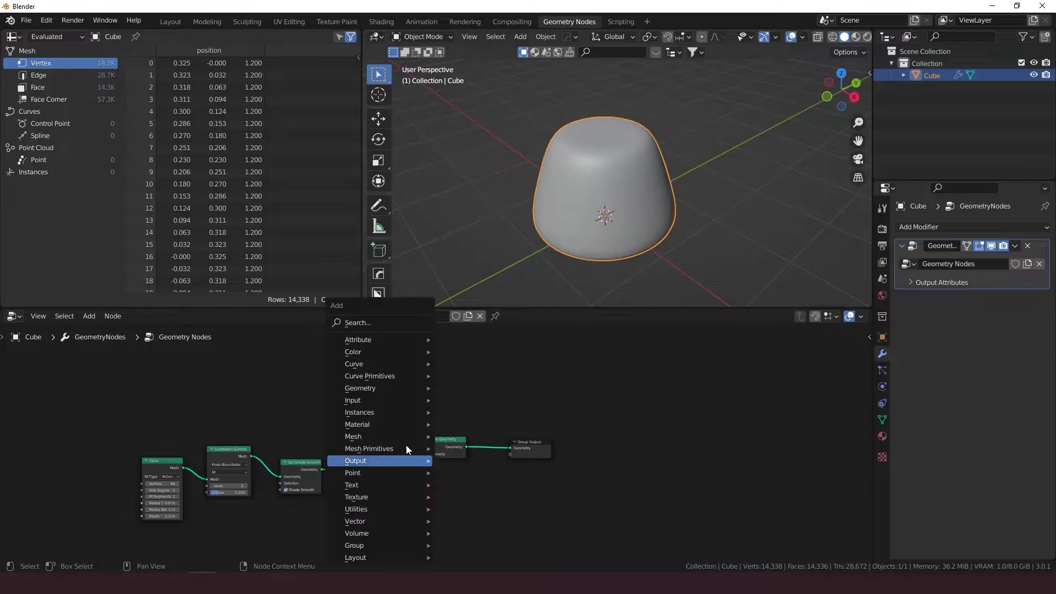
{"action": "left_click", "coordinate": [391, 324]}
{"action": "type", "text": "dis"}
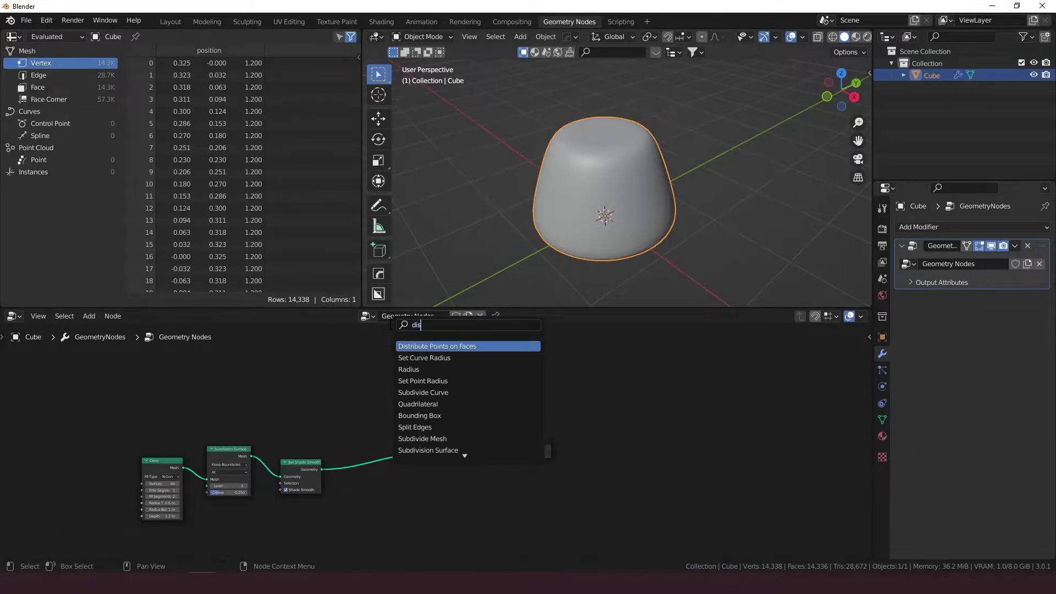
{"action": "key", "text": "Return"}
{"action": "left_click", "coordinate": [349, 387]}
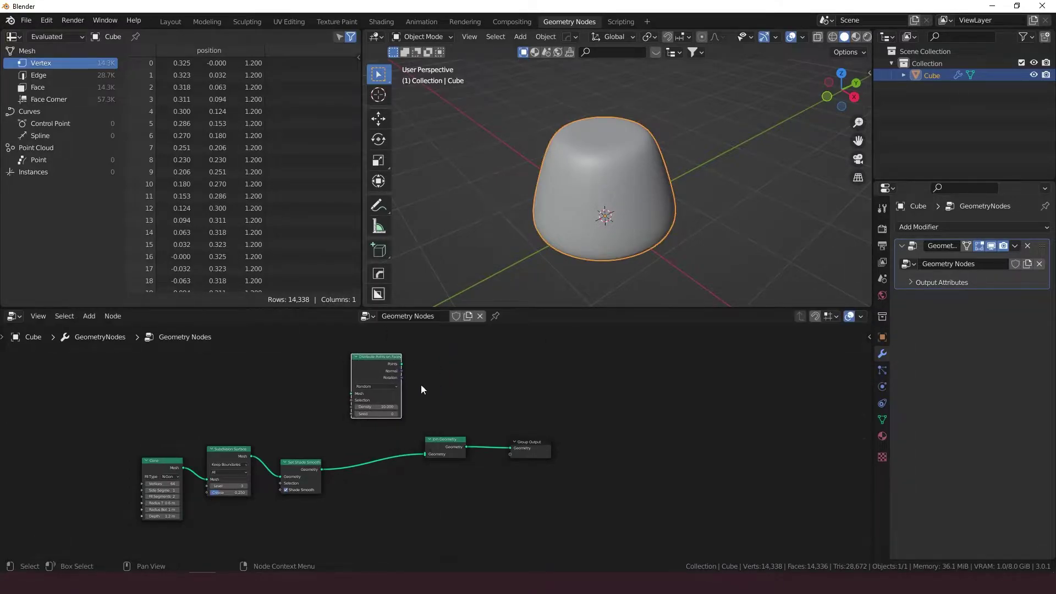
{"action": "left_click_drag", "start_coordinate": [322, 470], "coordinate": [351, 393]}
{"action": "left_click_drag", "start_coordinate": [402, 364], "coordinate": [426, 454]}
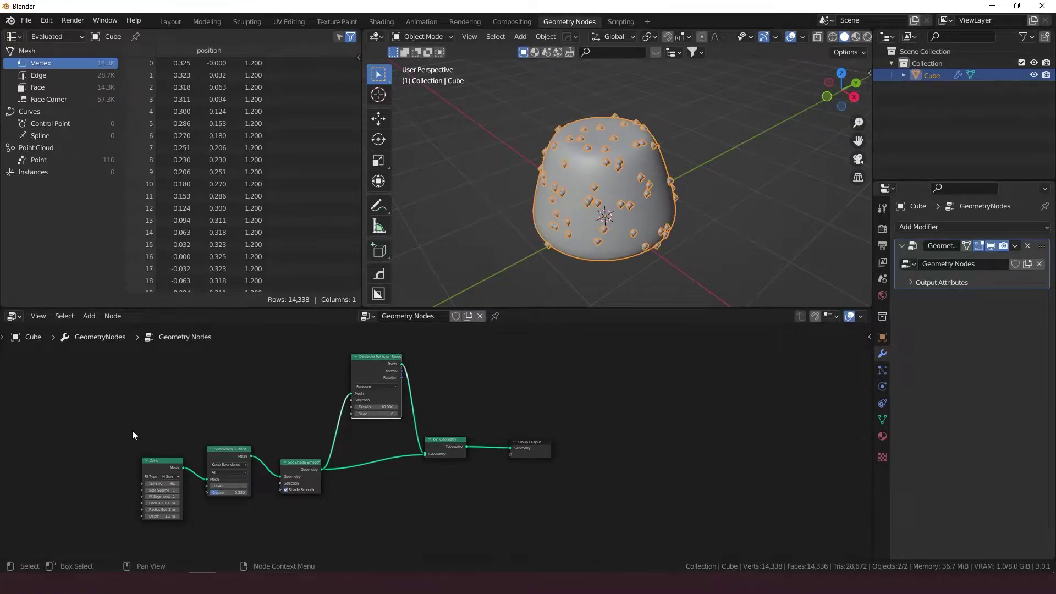
Step: Rearrange the shaping nodes and Join Geometry, adding two reroutes on the lower link
{"action": "left_click_drag", "start_coordinate": [126, 434], "coordinate": [325, 506]}
{"action": "key", "text": "g"}
{"action": "left_click", "coordinate": [191, 422]}
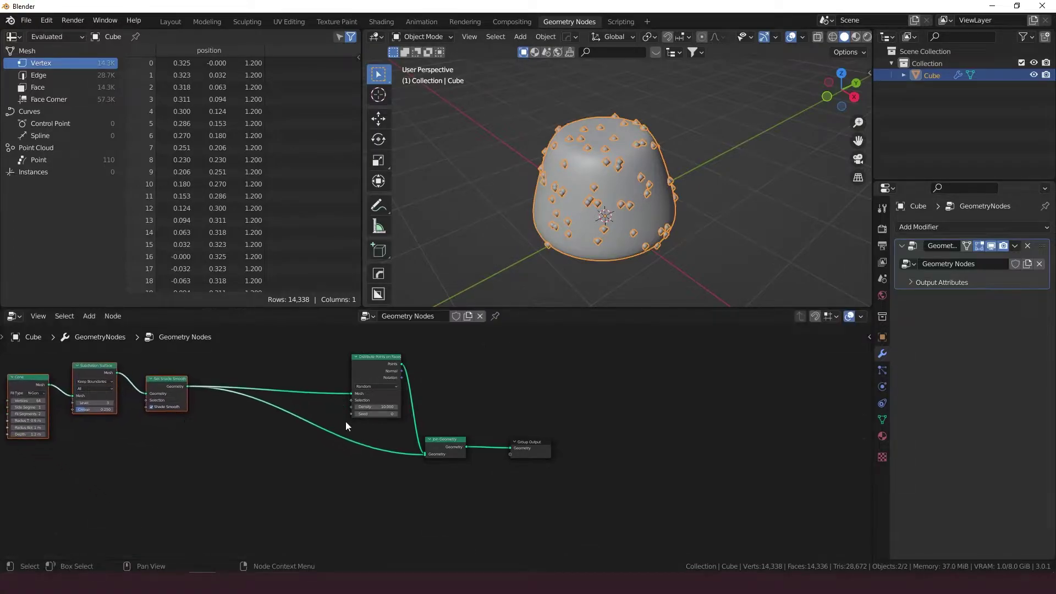
{"action": "left_click", "coordinate": [445, 439]}
{"action": "key", "text": "g"}
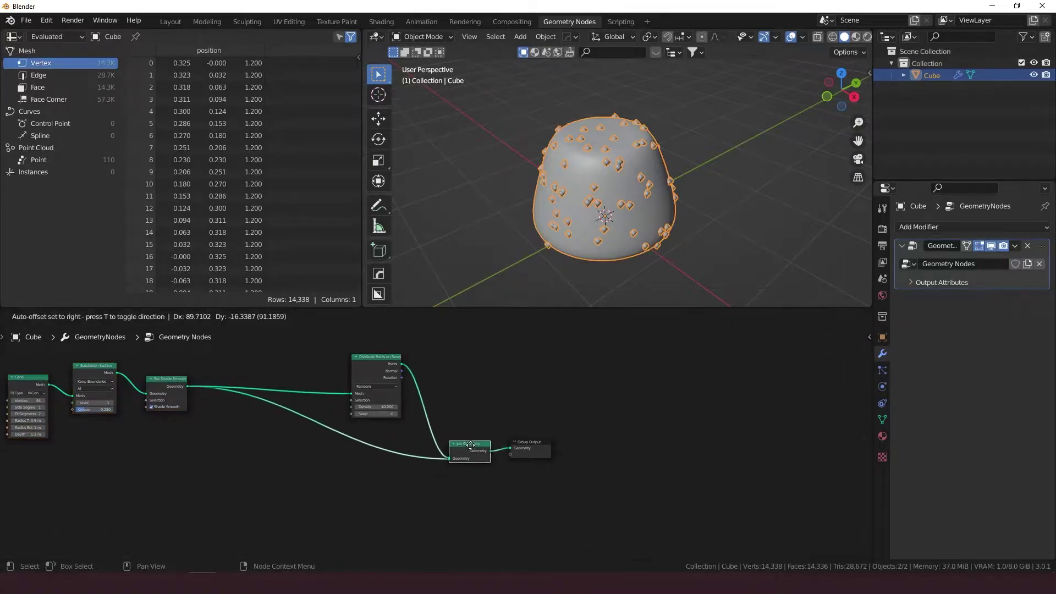
{"action": "left_click", "coordinate": [475, 439]}
{"action": "left_click_drag", "start_coordinate": [377, 378], "coordinate": [360, 379]}
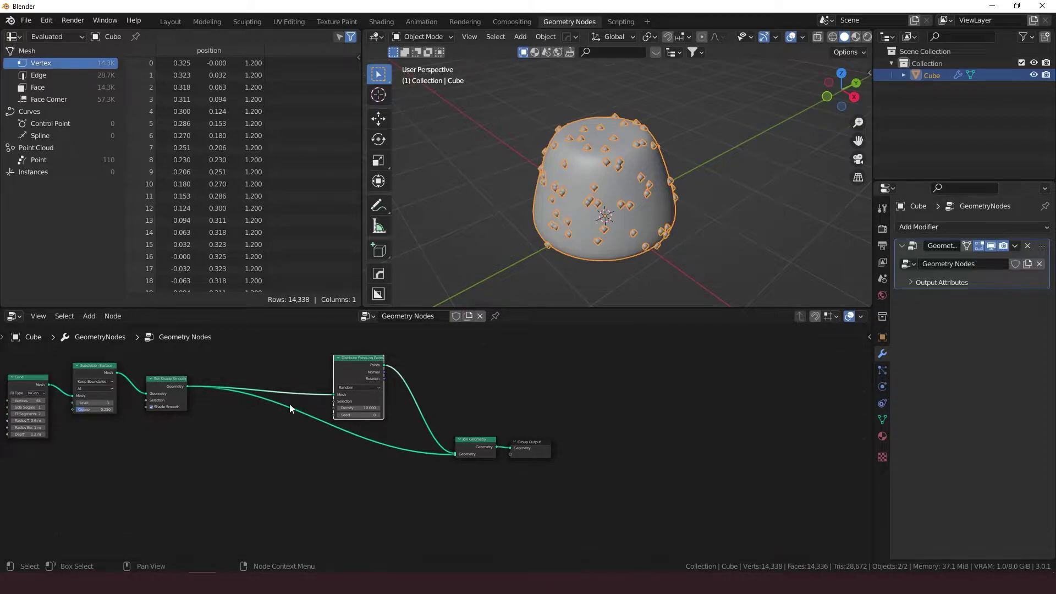
{"action": "right_click_drag", "start_coordinate": [309, 404], "coordinate": [261, 432], "text": "shift"}
{"action": "left_click_drag", "start_coordinate": [303, 414], "coordinate": [189, 538]}
{"action": "right_click_drag", "start_coordinate": [327, 472], "coordinate": [332, 484], "text": "shift"}
{"action": "left_click_drag", "start_coordinate": [330, 477], "coordinate": [466, 522]}
Step: Shift the left nodes and Distribute Points on Faces further left to tidy the layout
{"action": "scroll", "coordinate": [251, 457], "scroll_direction": "down", "scroll_amount": 2}
{"action": "left_click_drag", "start_coordinate": [143, 358], "coordinate": [363, 505]}
{"action": "key", "text": "g"}
{"action": "left_click", "coordinate": [238, 498]}
{"action": "left_click", "coordinate": [381, 375]}
{"action": "key", "text": "g"}
{"action": "left_click_drag", "start_coordinate": [157, 367], "coordinate": [157, 368]}
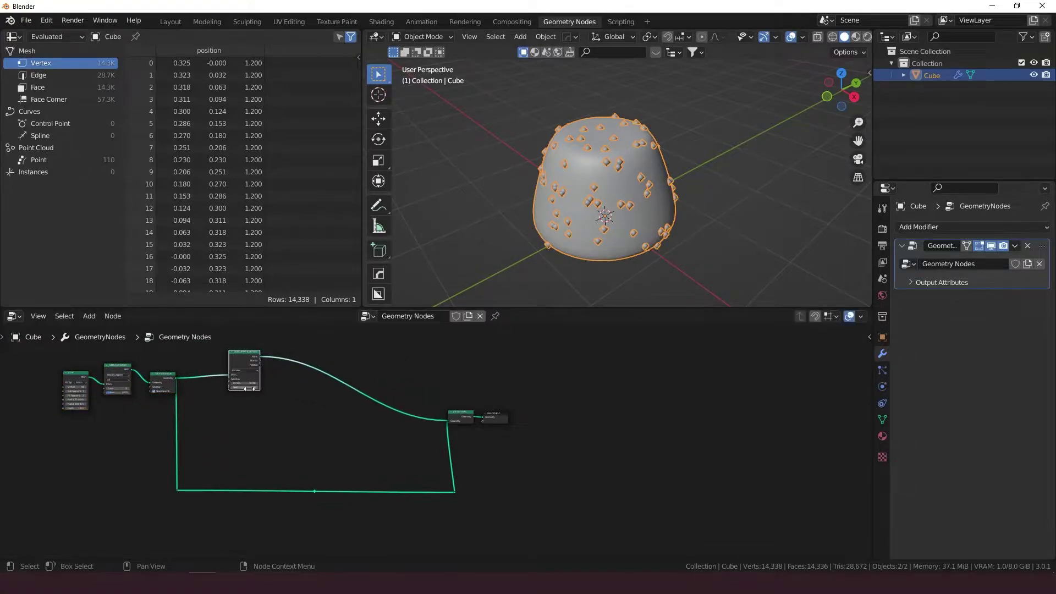
{"action": "scroll", "coordinate": [242, 407], "scroll_direction": "up", "scroll_amount": 4}
{"action": "scroll", "coordinate": [320, 435], "scroll_direction": "up", "scroll_amount": 2}
{"action": "middle_click_drag", "start_coordinate": [309, 435], "coordinate": [380, 459]}
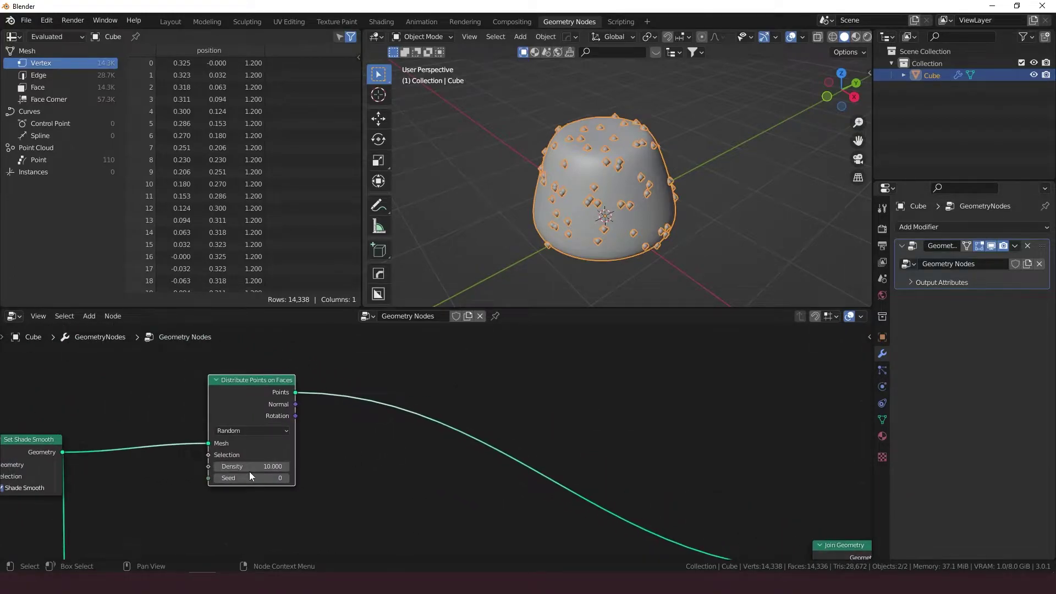
Step: Switch Distribute Points on Faces to Poisson Disk with Distance Min 0.033 m and Density Max 500
{"action": "left_click", "coordinate": [258, 431]}
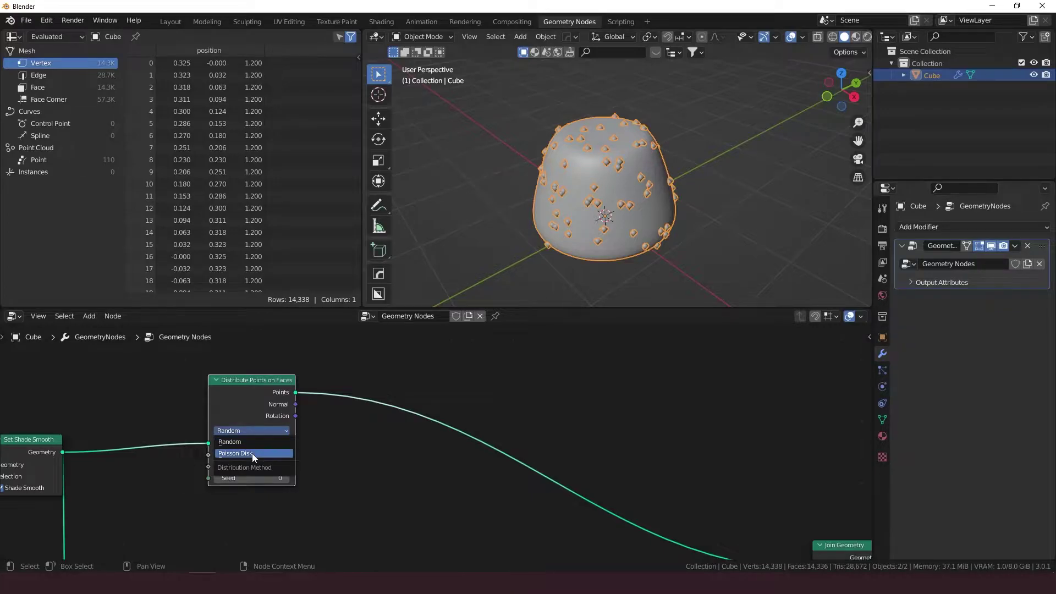
{"action": "left_click", "coordinate": [252, 453]}
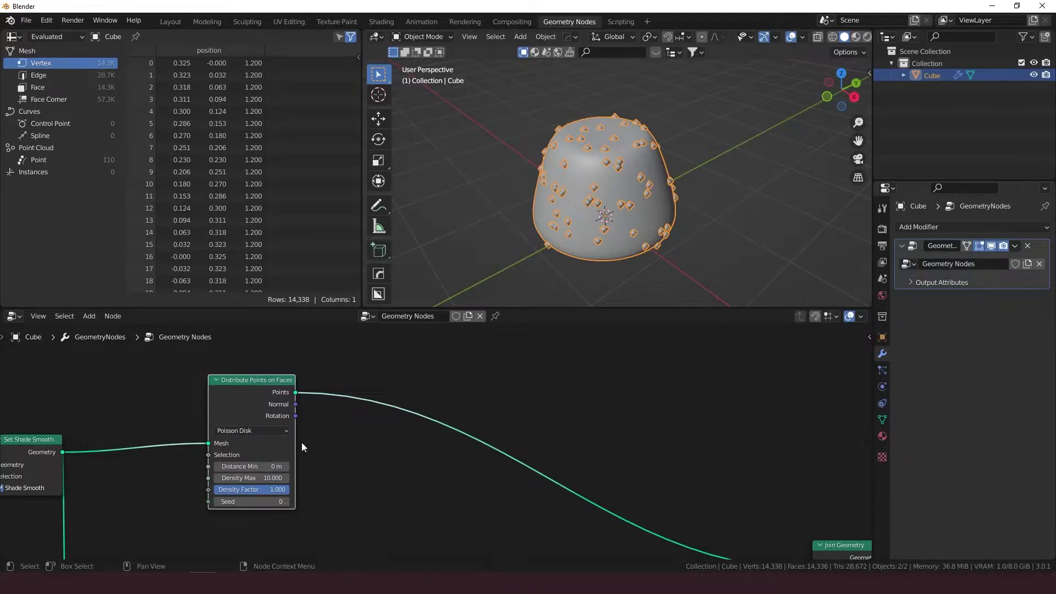
{"action": "left_click", "coordinate": [245, 465]}
{"action": "type", "text": ".0"}
{"action": "key", "text": "Tab"}
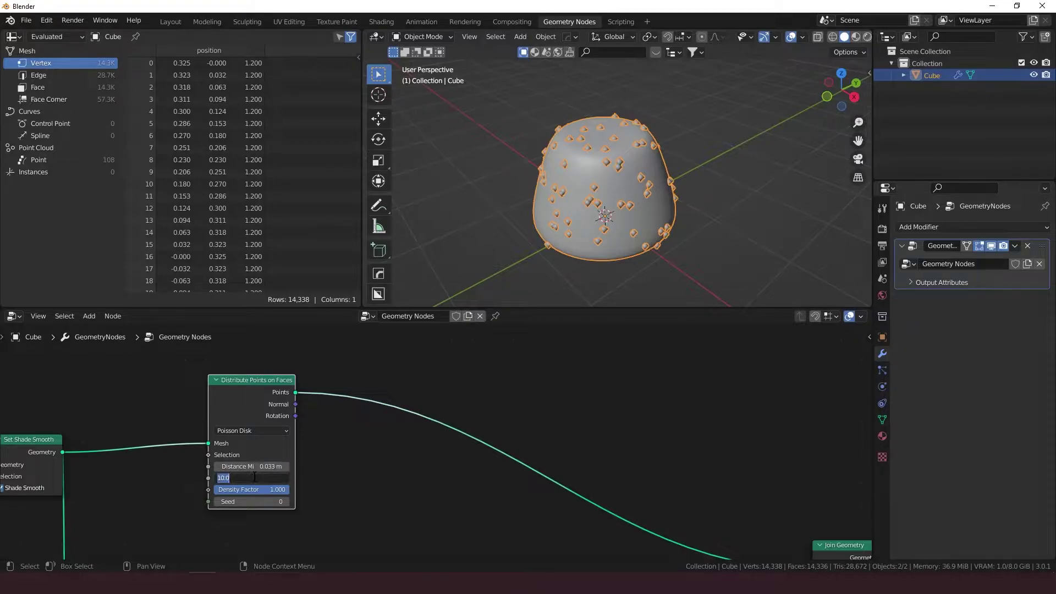
{"action": "type", "text": "500"}
{"action": "key", "text": "Return"}
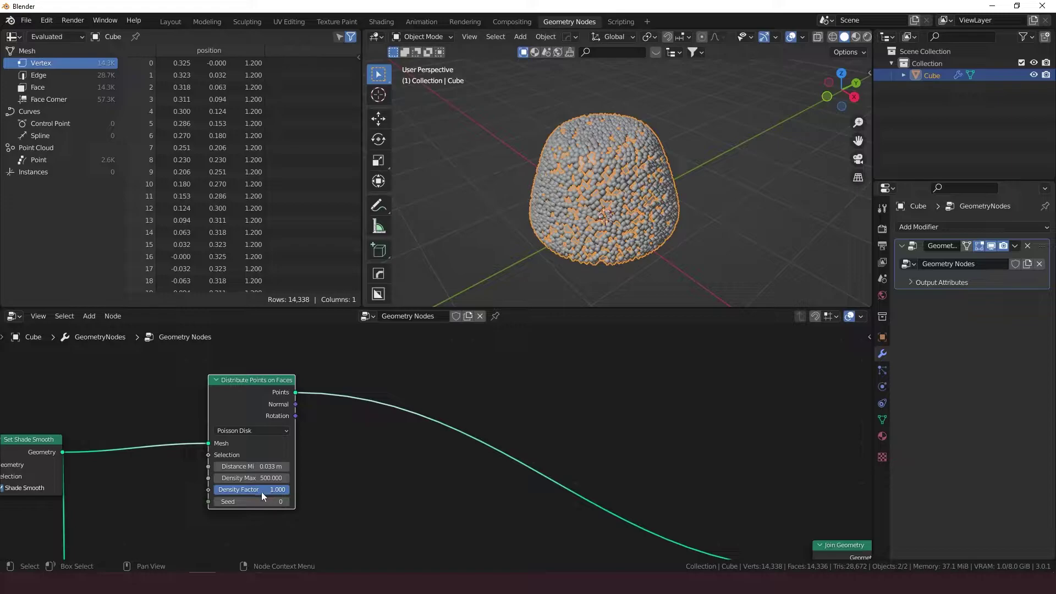
{"action": "scroll", "coordinate": [255, 405], "scroll_direction": "down", "scroll_amount": 2}
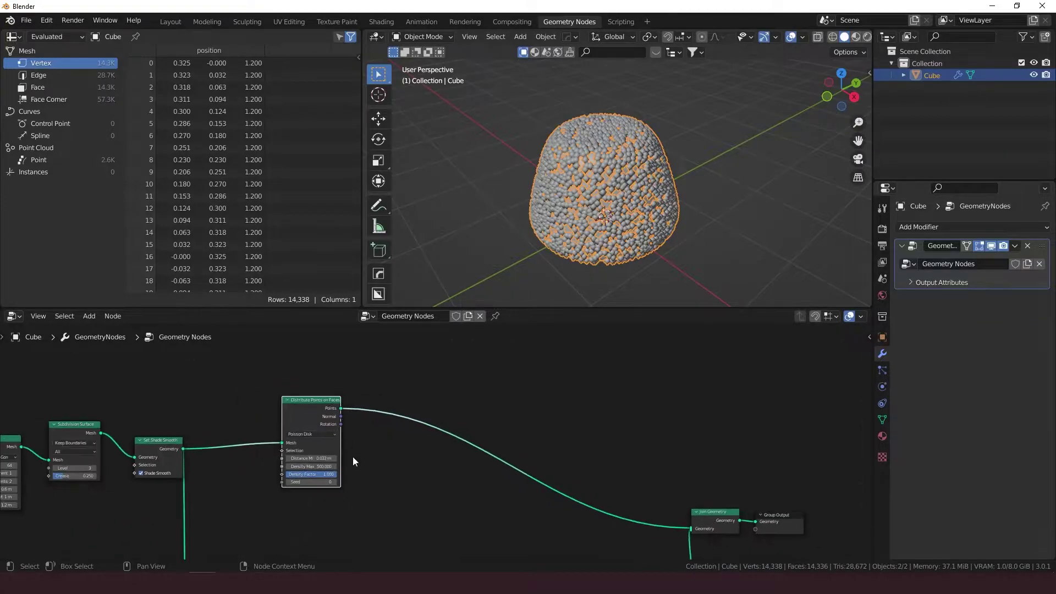
{"action": "left_click_drag", "start_coordinate": [312, 420], "coordinate": [282, 418]}
{"action": "left_click", "coordinate": [475, 216]}
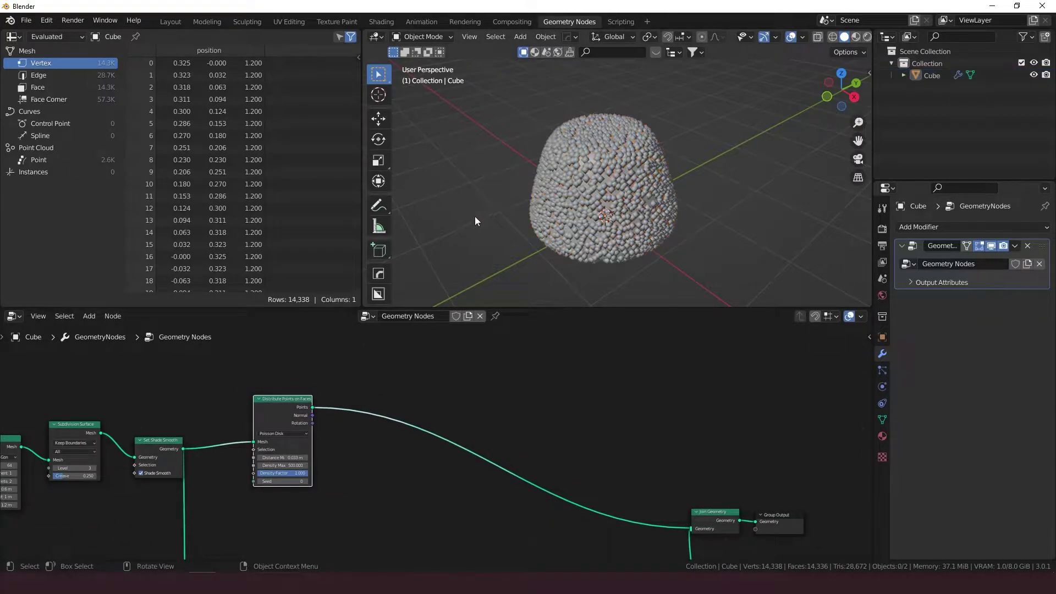
{"action": "middle_click_drag", "start_coordinate": [475, 216], "coordinate": [440, 330]}
{"action": "left_click", "coordinate": [354, 444]}
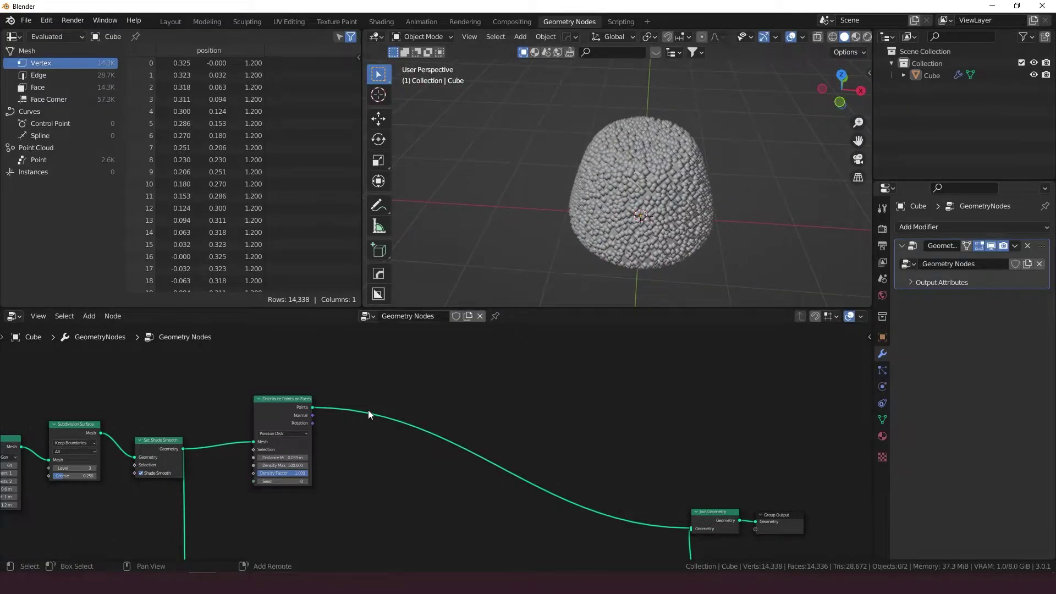
Step: Insert an Instance on Points node into the scattered points link
{"action": "key", "text": "shift+a"}
{"action": "left_click", "coordinate": [352, 323]}
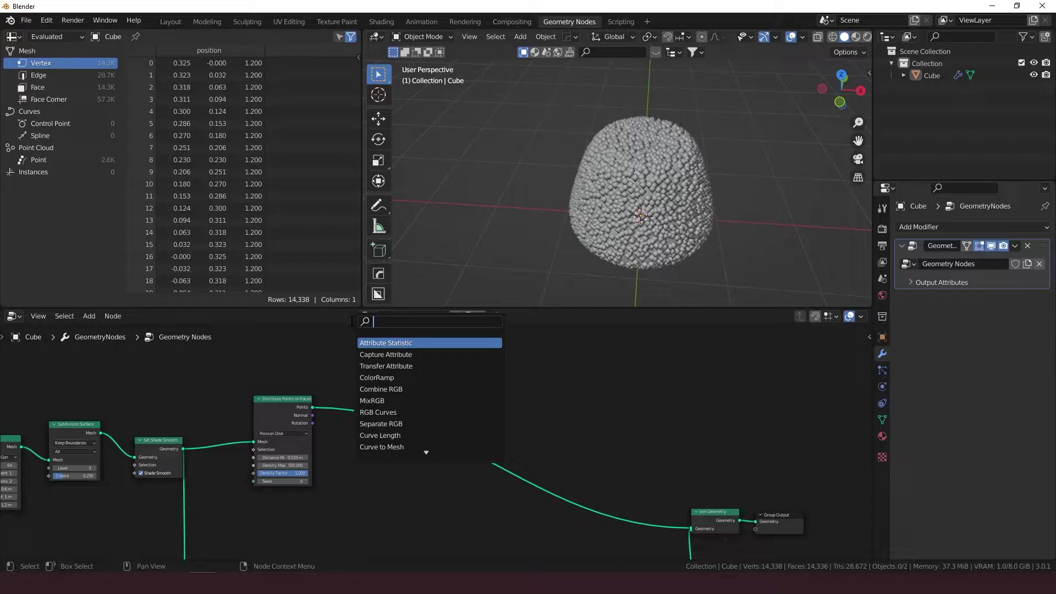
{"action": "type", "text": "instan"}
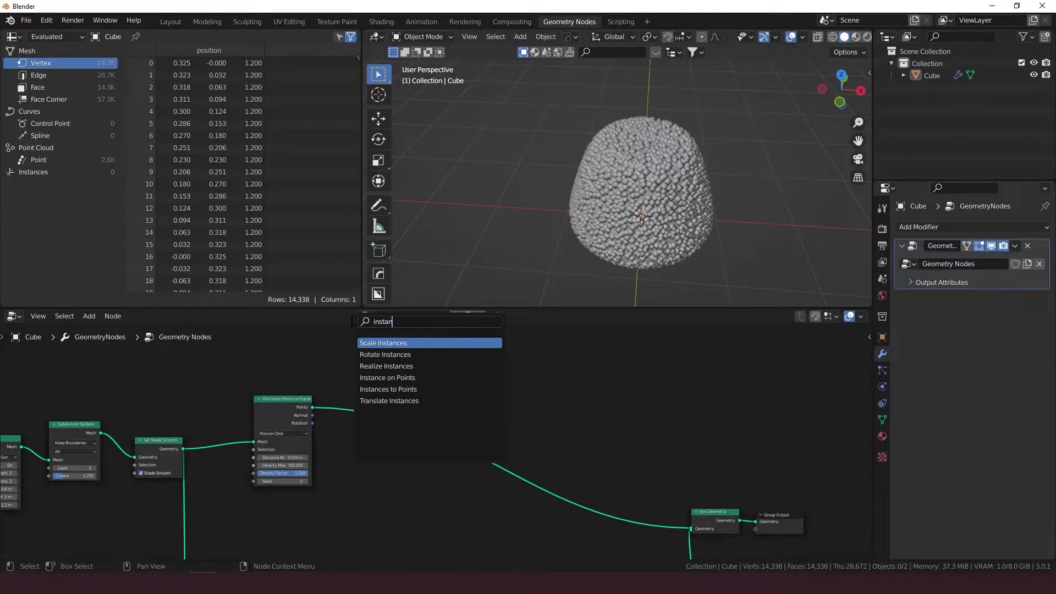
{"action": "type", "text": "ce on"}
{"action": "key", "text": "Return"}
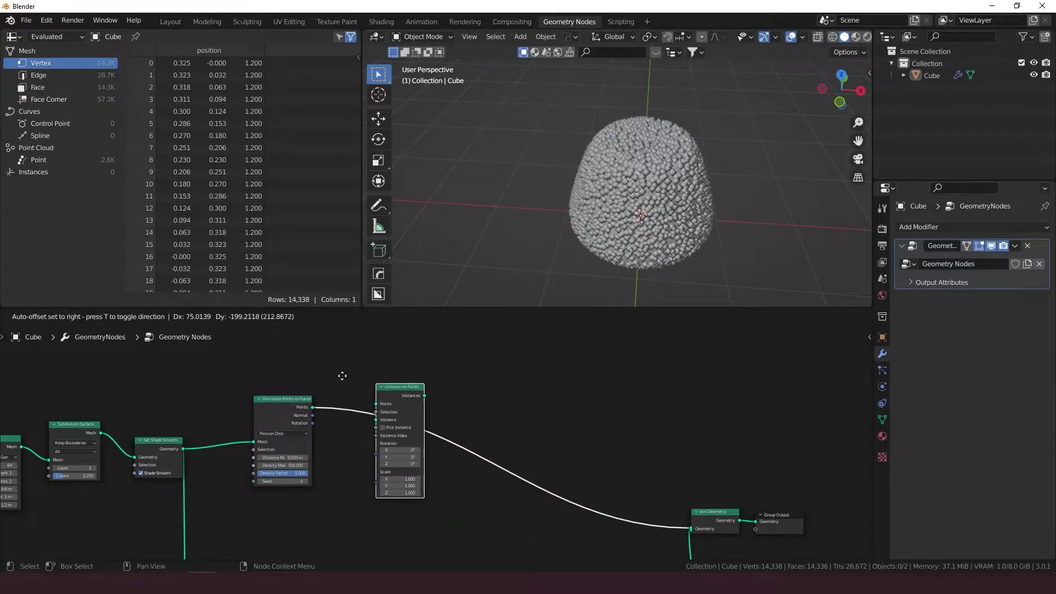
{"action": "left_click", "coordinate": [331, 388]}
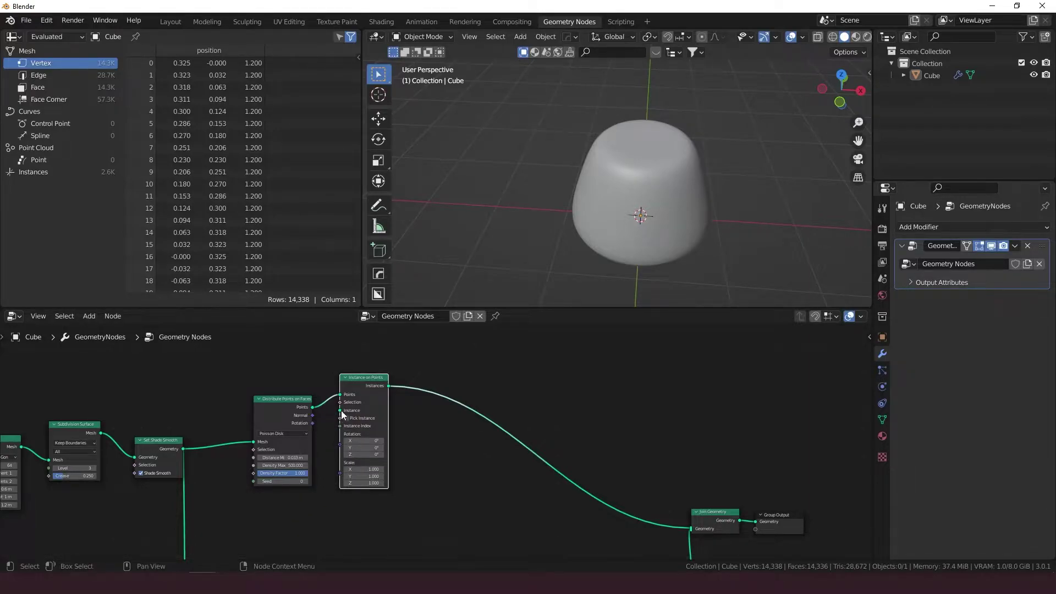
{"action": "middle_click_drag", "start_coordinate": [312, 491], "coordinate": [341, 447]}
Step: Add a Cube mesh node and connect its Mesh to Instance on Points' Instance input
{"action": "key", "text": "shift+a"}
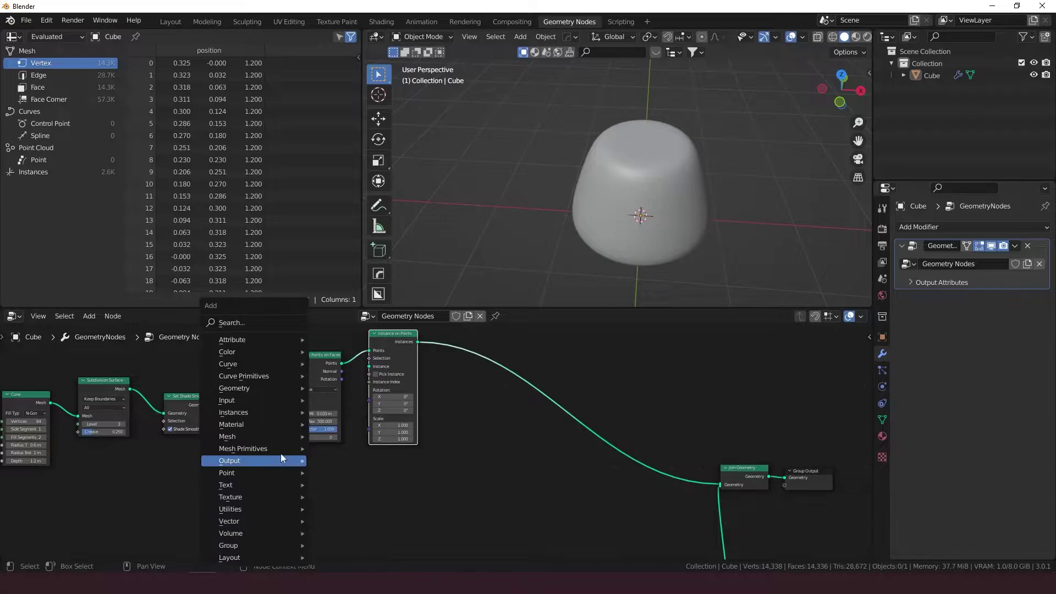
{"action": "left_click", "coordinate": [262, 322]}
{"action": "type", "text": "cube"}
{"action": "key", "text": "Return"}
{"action": "left_click", "coordinate": [245, 456]}
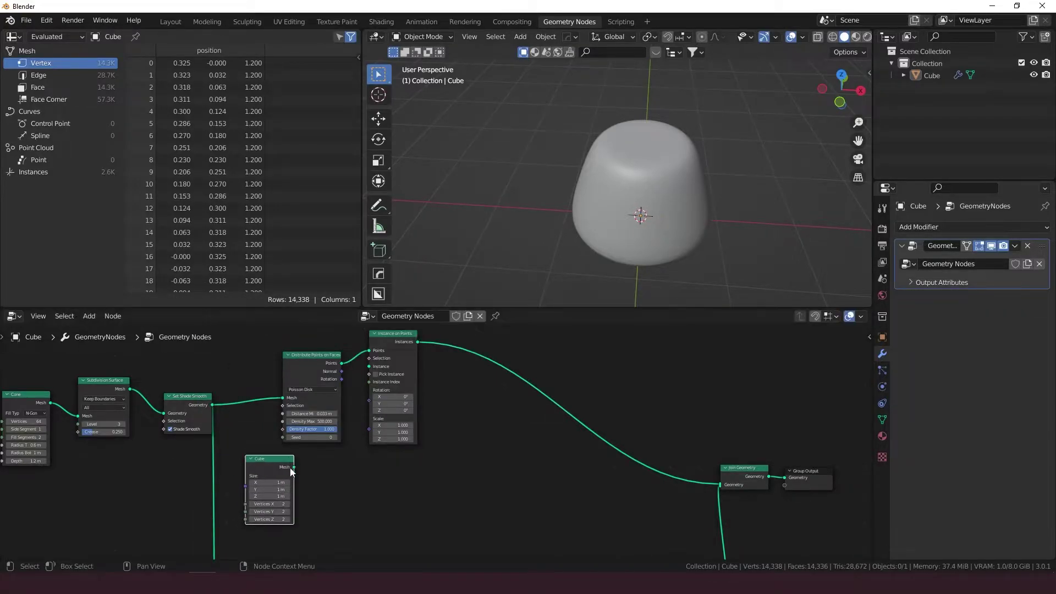
{"action": "left_click_drag", "start_coordinate": [293, 465], "coordinate": [372, 367]}
{"action": "left_click", "coordinate": [645, 151]}
{"action": "middle_click_drag", "start_coordinate": [767, 164], "coordinate": [672, 209]}
{"action": "left_click", "coordinate": [764, 218]}
{"action": "scroll", "coordinate": [748, 226], "scroll_direction": "down", "scroll_amount": 6}
{"action": "scroll", "coordinate": [644, 233], "scroll_direction": "up", "scroll_amount": 6}
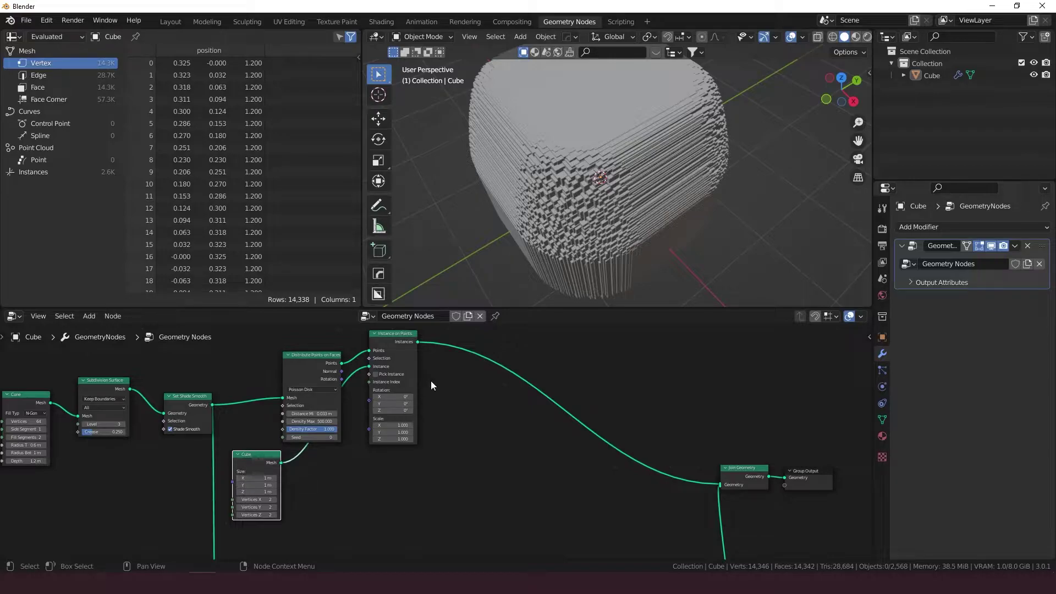
Step: Insert a Scale Instances node before Join Geometry and shrink the cubes' X/Y/Z scale to tiny specks
{"action": "key", "text": "shift+a"}
{"action": "left_click", "coordinate": [419, 317]}
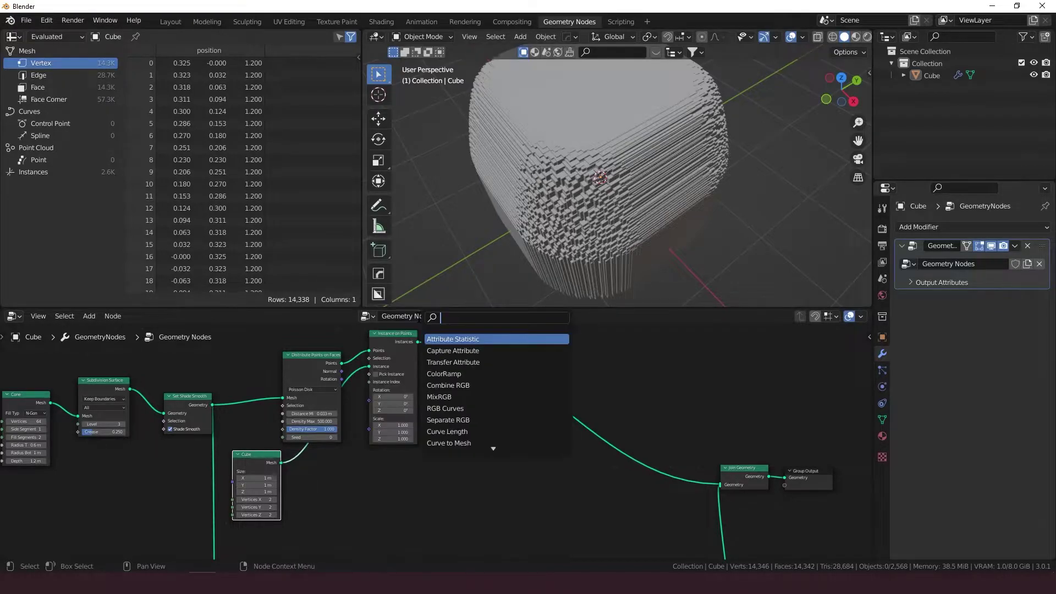
{"action": "type", "text": "scale"}
{"action": "key", "text": "Return"}
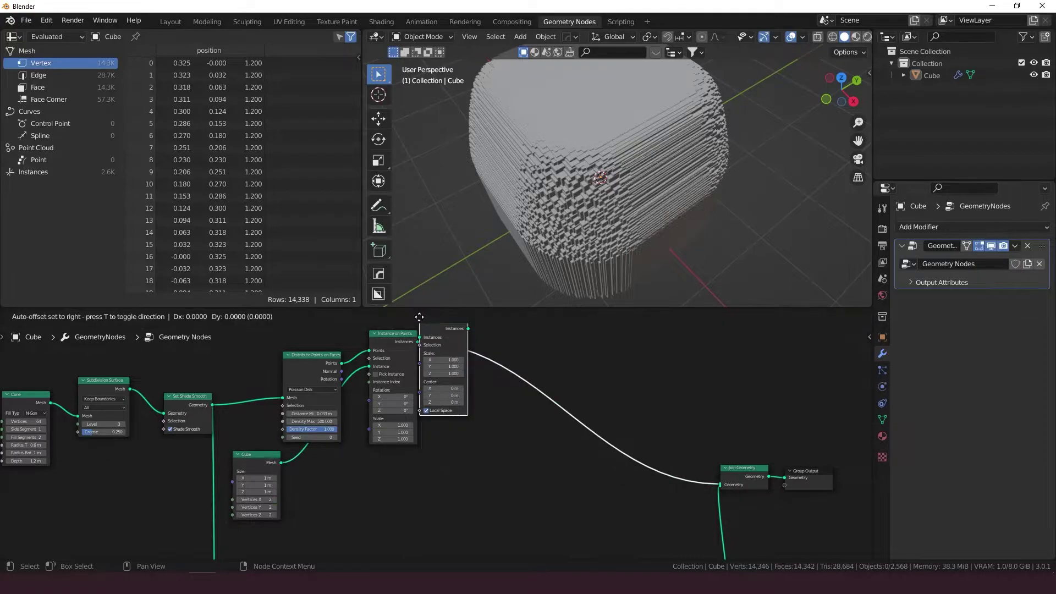
{"action": "left_click", "coordinate": [448, 333]}
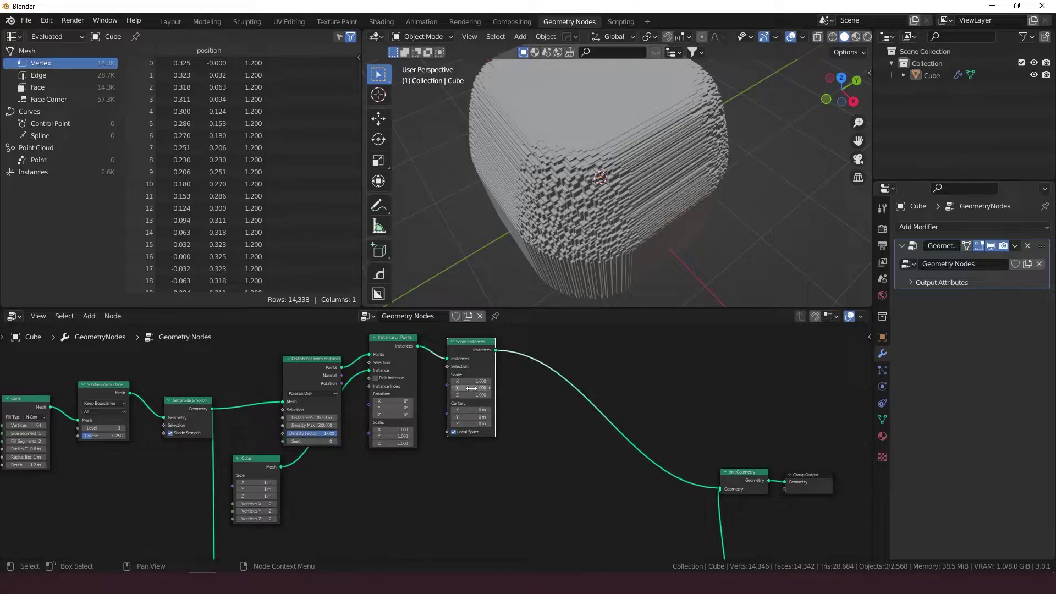
{"action": "left_click_drag", "start_coordinate": [472, 381], "coordinate": [452, 395]}
{"action": "scroll", "coordinate": [604, 190], "scroll_direction": "up", "scroll_amount": 5}
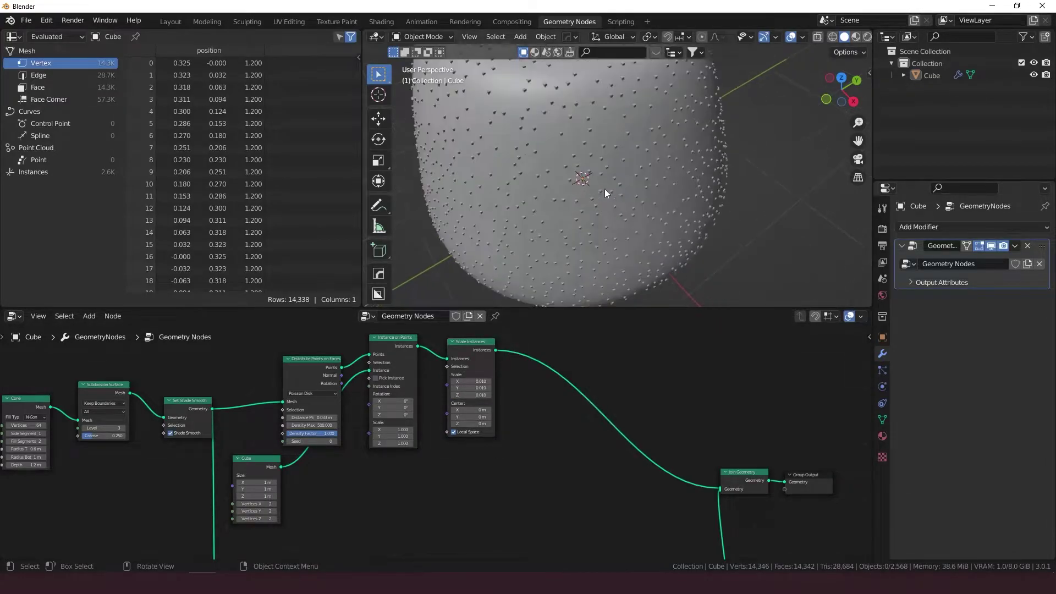
{"action": "scroll", "coordinate": [604, 190], "scroll_direction": "up", "scroll_amount": 2}
{"action": "middle_click_drag", "start_coordinate": [520, 206], "coordinate": [499, 184]}
{"action": "scroll", "coordinate": [610, 204], "scroll_direction": "down", "scroll_amount": 8}
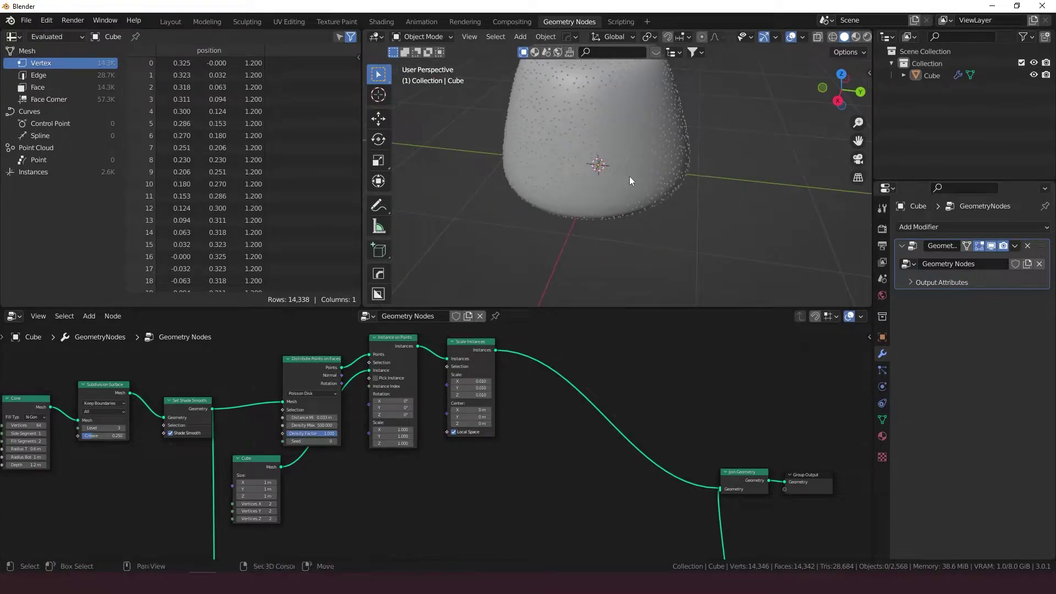
{"action": "middle_click_drag", "start_coordinate": [629, 177], "coordinate": [592, 230], "text": "shift"}
{"action": "scroll", "coordinate": [592, 230], "scroll_direction": "up", "scroll_amount": 1}
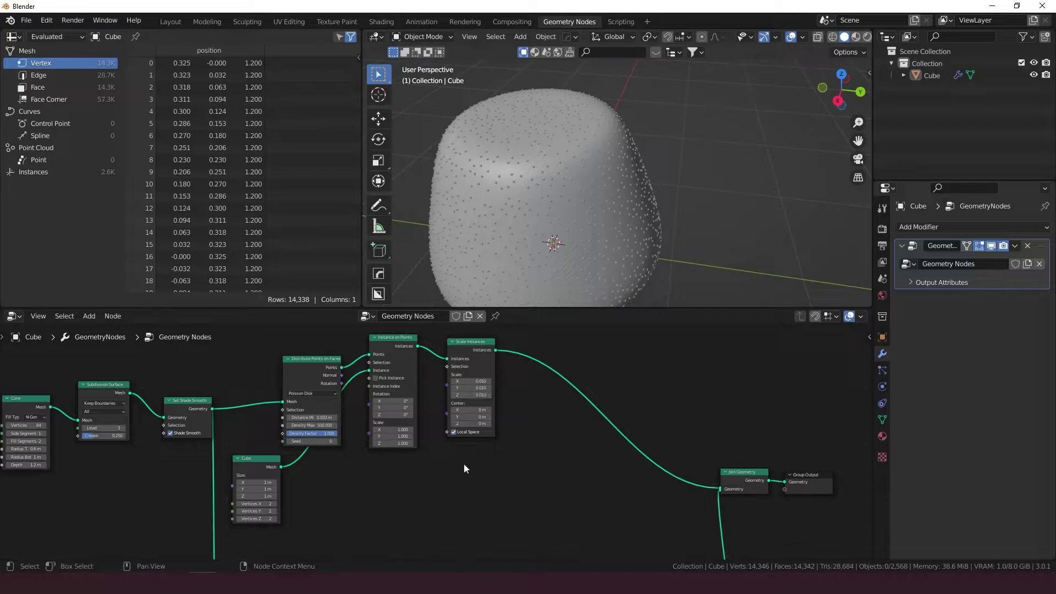
Step: Add a Random Value node below the tree and set the instance scale to 0.030
{"action": "key", "text": "shift+a"}
{"action": "left_click", "coordinate": [444, 319]}
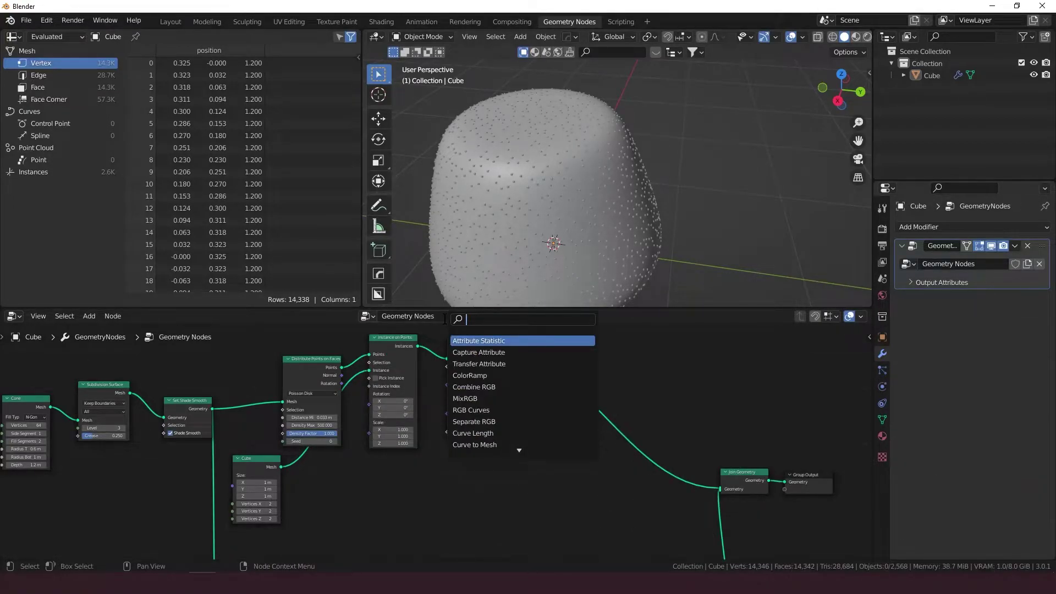
{"action": "type", "text": "random"}
{"action": "key", "text": "Return"}
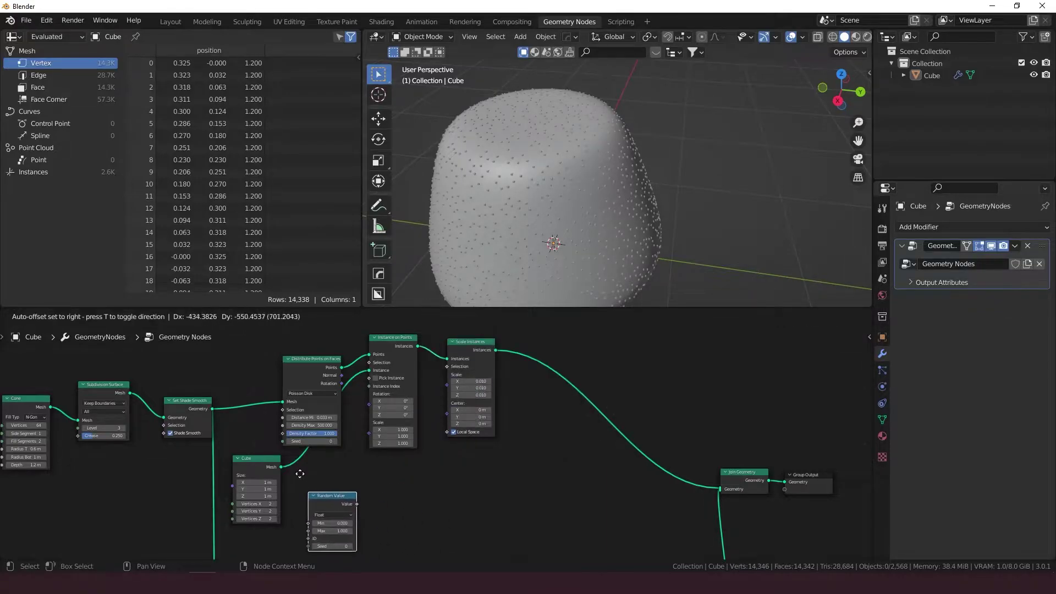
{"action": "left_click", "coordinate": [334, 453]}
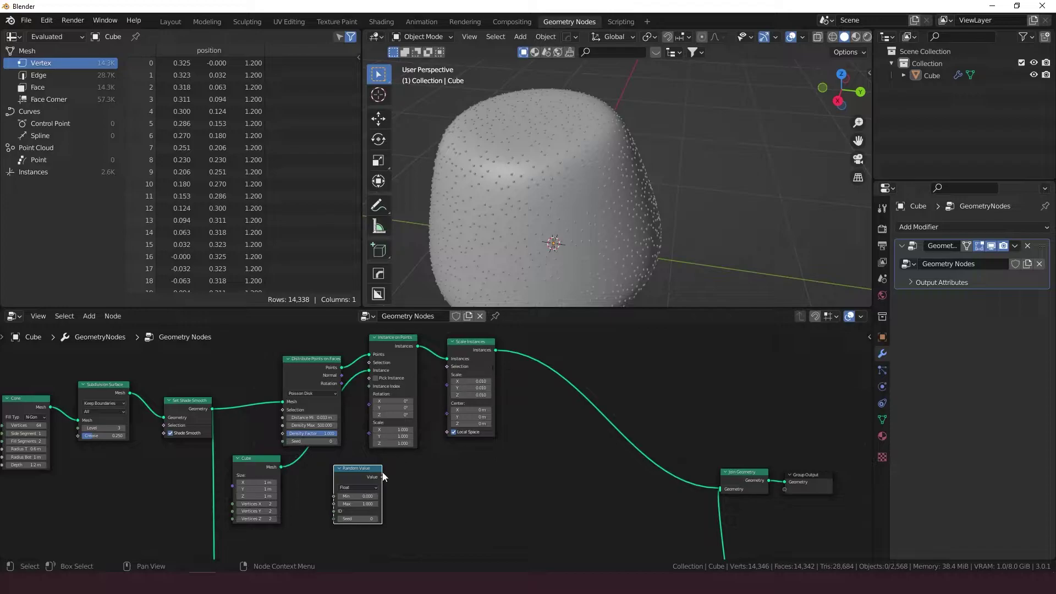
{"action": "left_click_drag", "start_coordinate": [483, 381], "coordinate": [479, 394]}
{"action": "key", "text": "Return"}
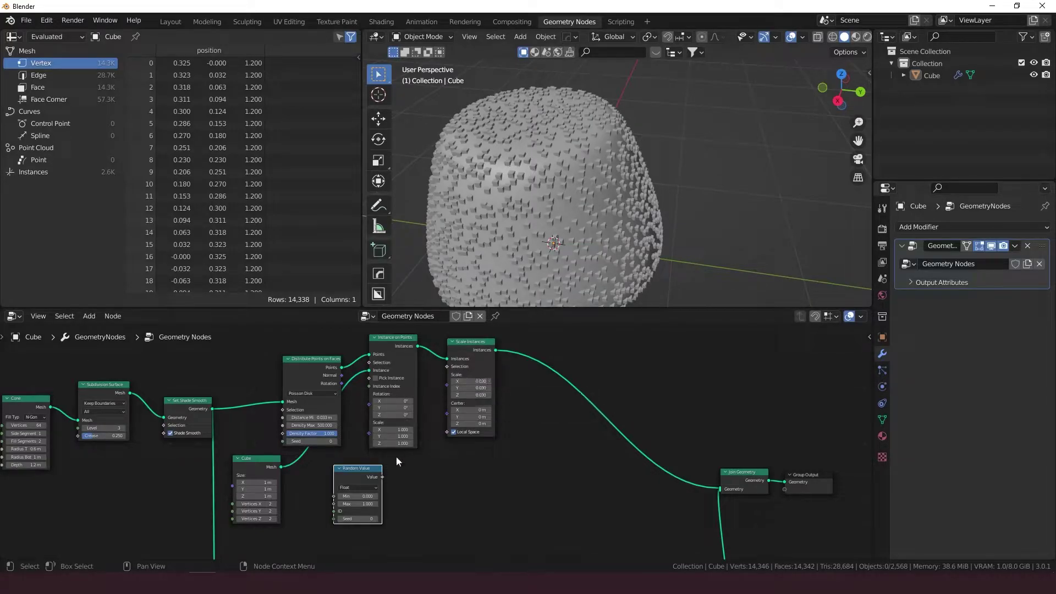
Step: Set the Random Value range to a minimum of 0.015 and a maximum of 0.03
{"action": "left_click", "coordinate": [354, 503]}
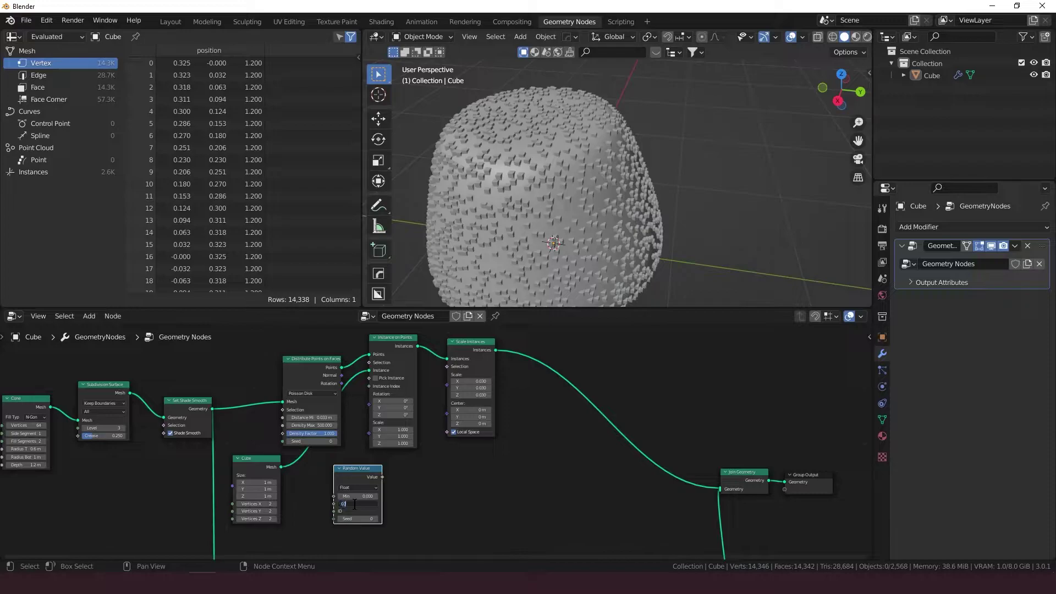
{"action": "type", "text": ".03"}
{"action": "key", "text": "Return"}
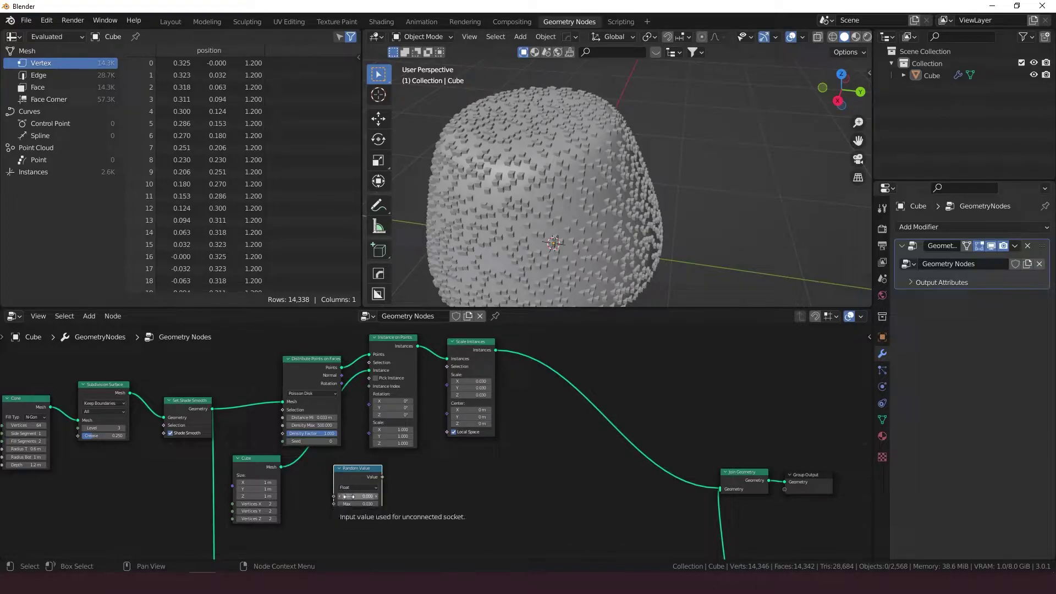
{"action": "left_click", "coordinate": [349, 496]}
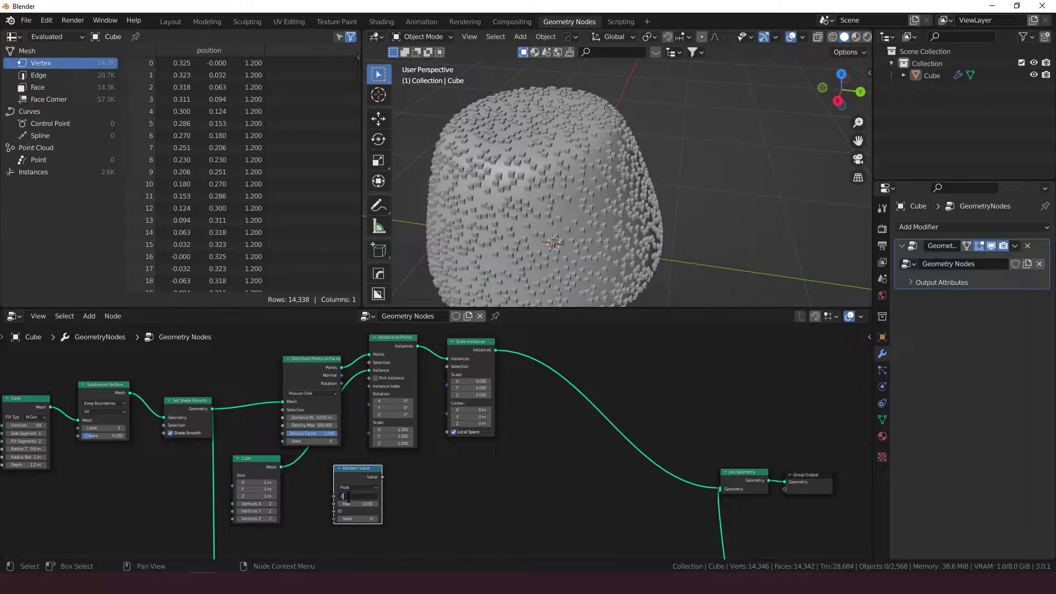
{"action": "type", "text": ".015"}
{"action": "key", "text": "Return"}
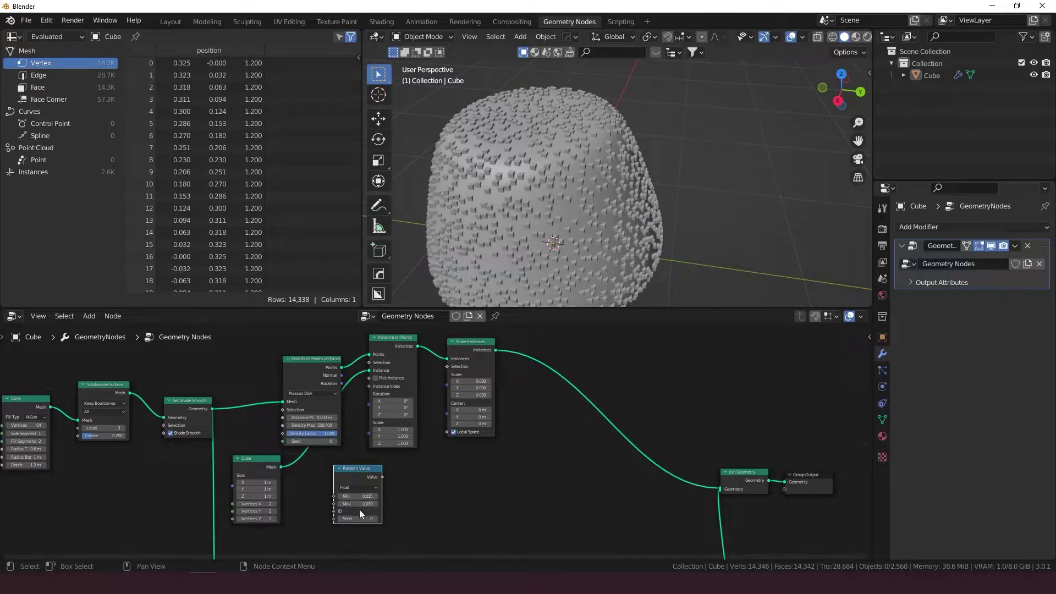
{"action": "left_click", "coordinate": [358, 504]}
Step: Connect the random Value output to Scale Instances' Scale and shift that node right
{"action": "left_click_drag", "start_coordinate": [380, 476], "coordinate": [447, 384]}
{"action": "middle_click_drag", "start_coordinate": [511, 177], "coordinate": [579, 279]}
{"action": "left_click", "coordinate": [473, 366]}
{"action": "left_click_drag", "start_coordinate": [473, 365], "coordinate": [497, 357]}
Step: Insert a Math node set to Multiply (0.5) into the random scale link
{"action": "left_click", "coordinate": [450, 444]}
{"action": "key", "text": "shift+a"}
{"action": "left_click", "coordinate": [439, 323]}
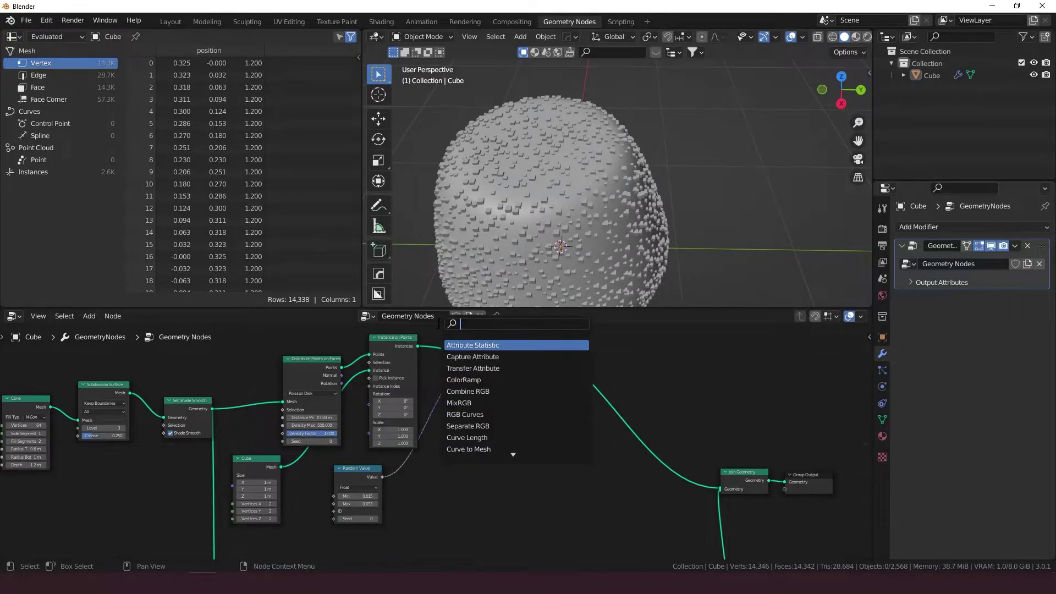
{"action": "type", "text": "mult"}
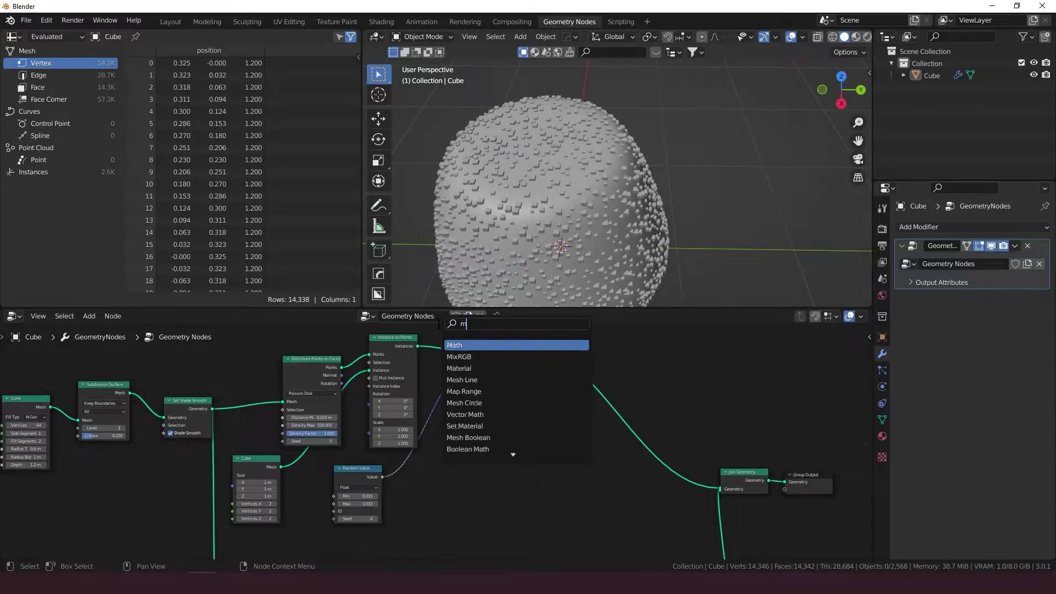
{"action": "key", "text": "Return"}
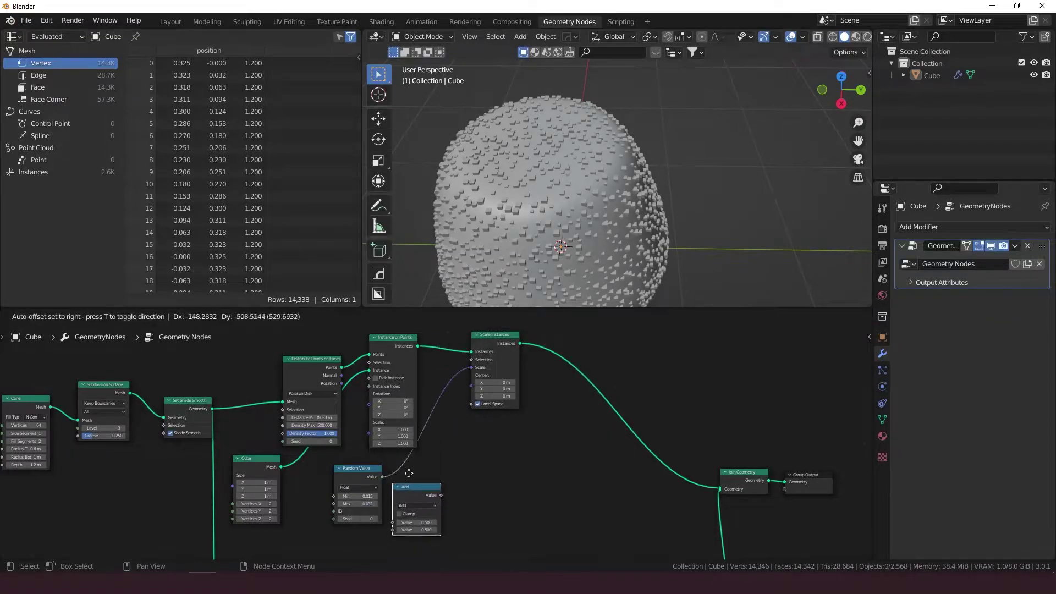
{"action": "left_click", "coordinate": [429, 419]}
{"action": "left_click", "coordinate": [457, 439]}
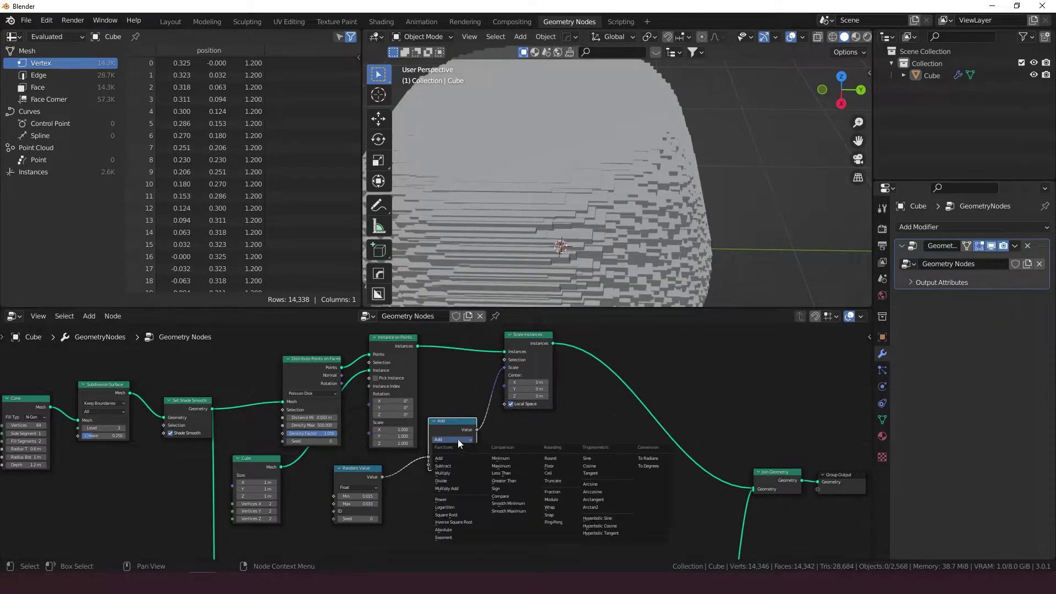
{"action": "left_click", "coordinate": [456, 472]}
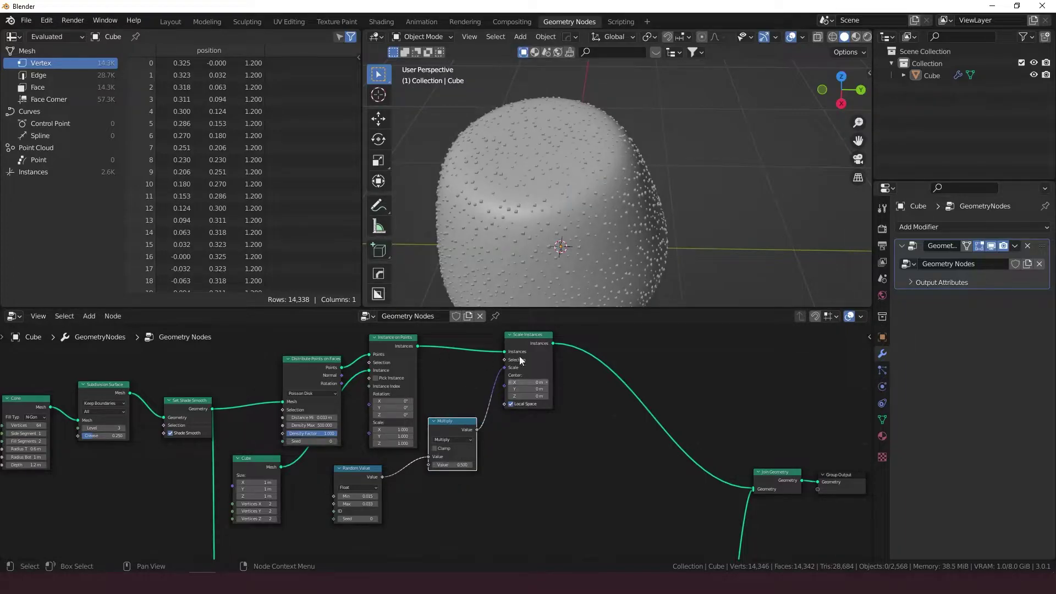
Step: Set Distribute Points on Faces Distance Min to 0.025 m, keeping Density Max at 500
{"action": "middle_click_drag", "start_coordinate": [635, 225], "coordinate": [631, 196]}
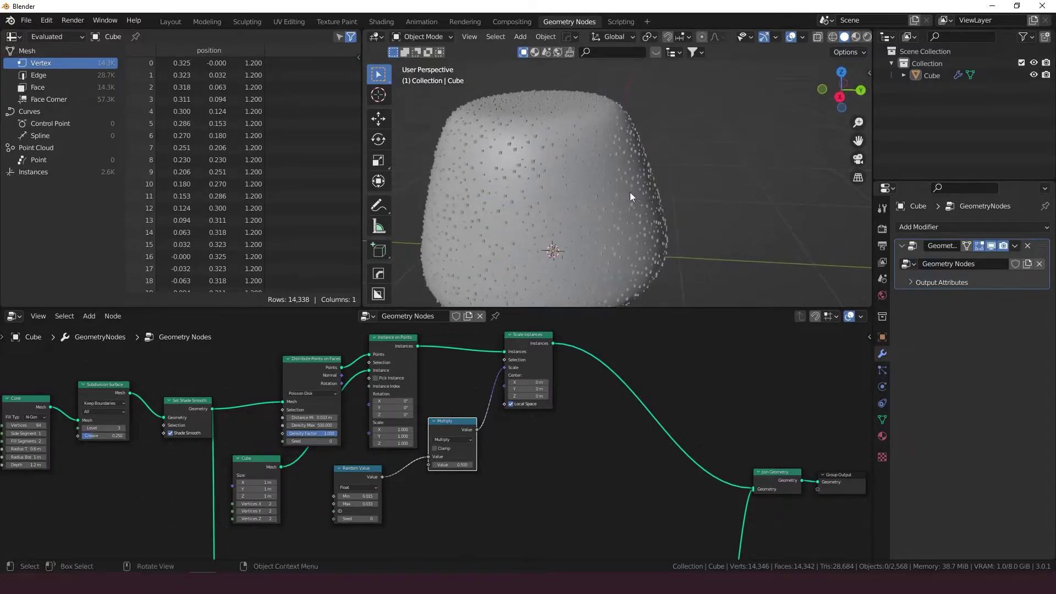
{"action": "left_click", "coordinate": [320, 425]}
{"action": "key", "text": "Return"}
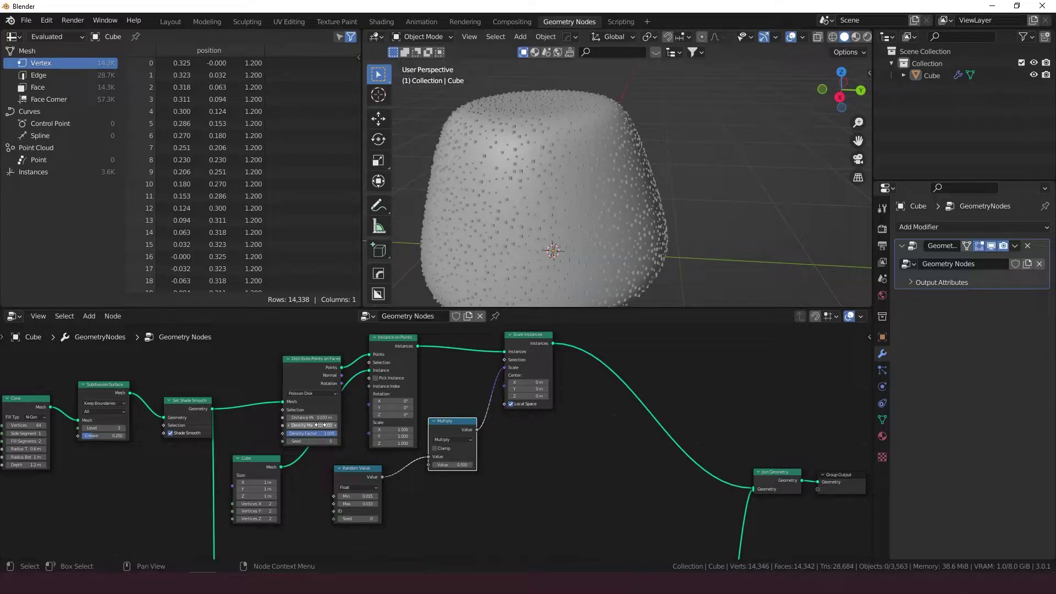
{"action": "left_click", "coordinate": [320, 425]}
{"action": "key", "text": "Return"}
{"action": "left_click", "coordinate": [324, 418]}
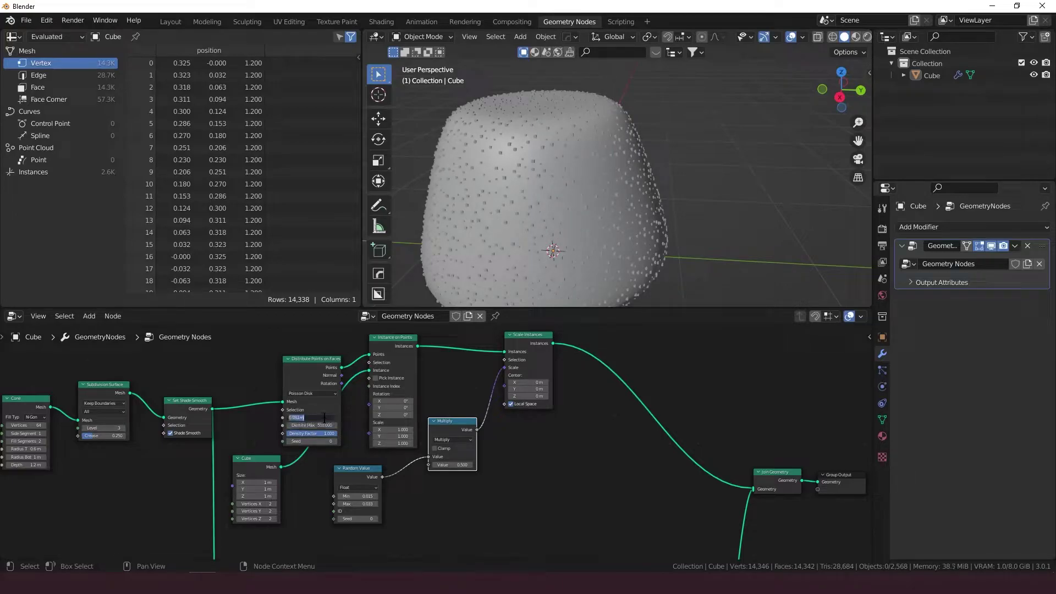
{"action": "type", "text": ".025"}
{"action": "key", "text": "Return"}
{"action": "middle_click_drag", "start_coordinate": [757, 141], "coordinate": [648, 199]}
{"action": "left_click_drag", "start_coordinate": [345, 429], "coordinate": [339, 465]}
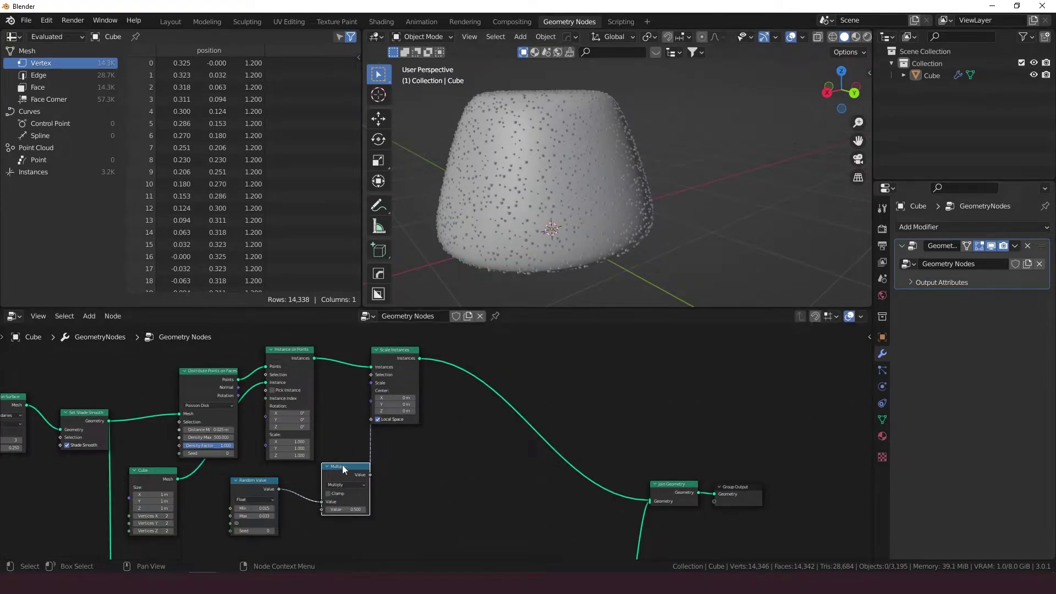
{"action": "key", "text": "shift+a"}
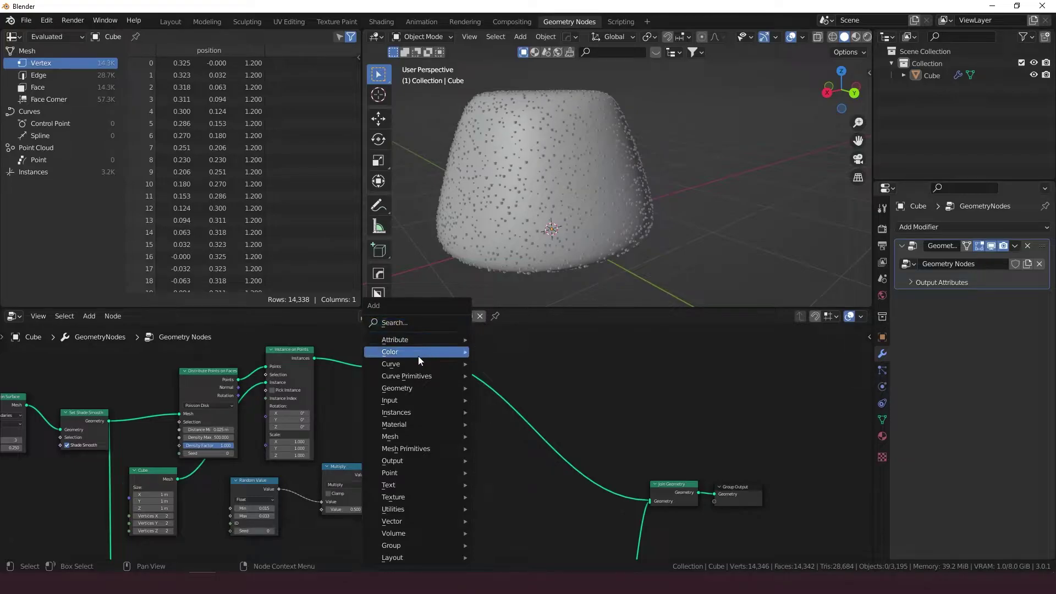
Step: Insert a Rotate Instances node right after Scale Instances
{"action": "left_click", "coordinate": [433, 327]}
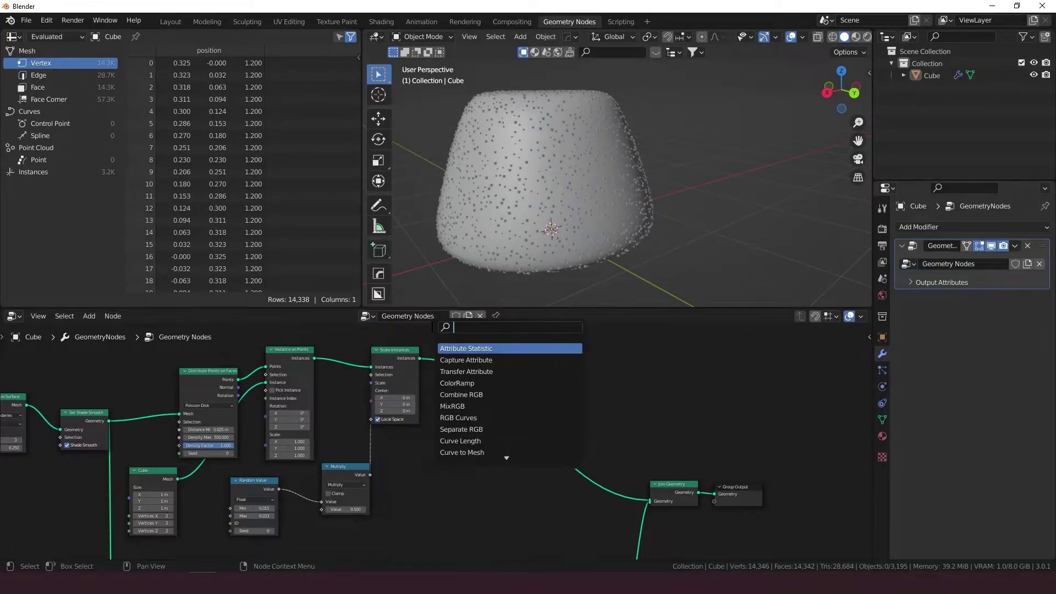
{"action": "type", "text": "rotate"}
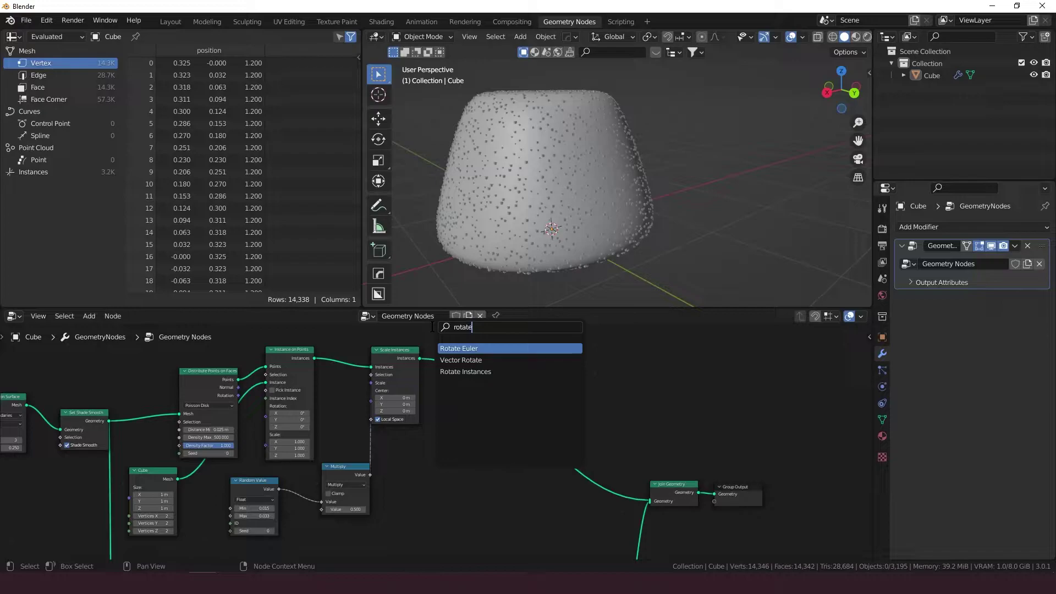
{"action": "key", "text": "Down"}
{"action": "key", "text": "Down"}
{"action": "key", "text": "Return"}
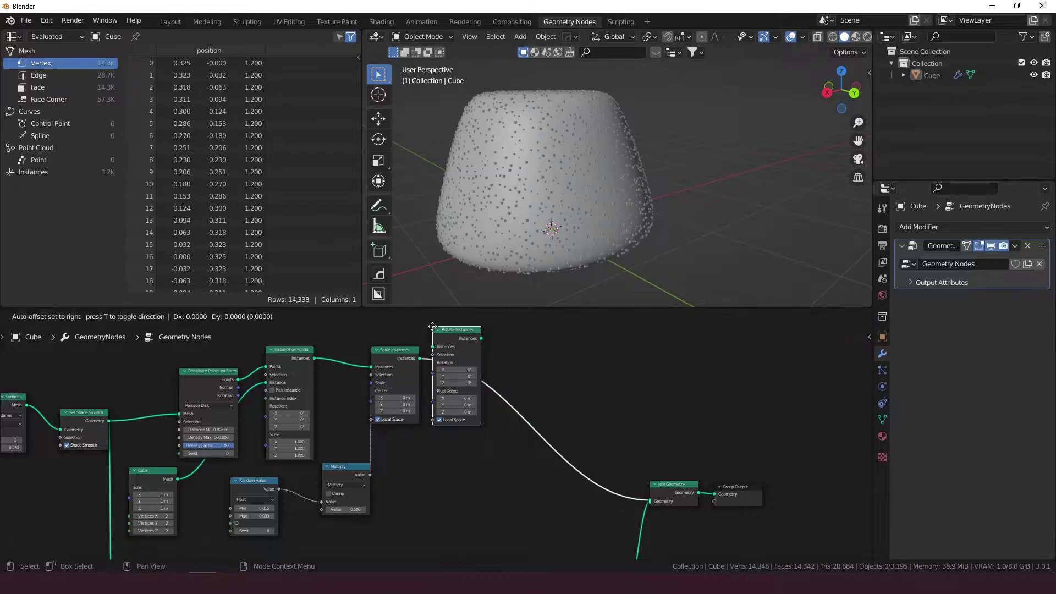
{"action": "left_click", "coordinate": [448, 355]}
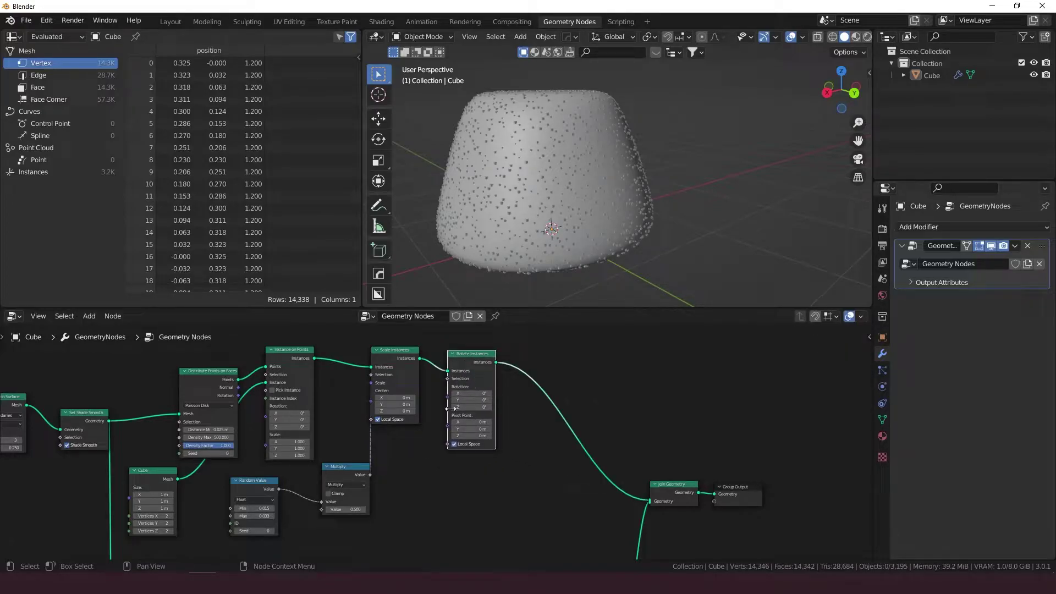
Step: Duplicate the Random Value node, link it to Rotation, and set its range 0 to 360
{"action": "left_click", "coordinate": [260, 491]}
{"action": "key", "text": "shift+d"}
{"action": "left_click", "coordinate": [432, 476]}
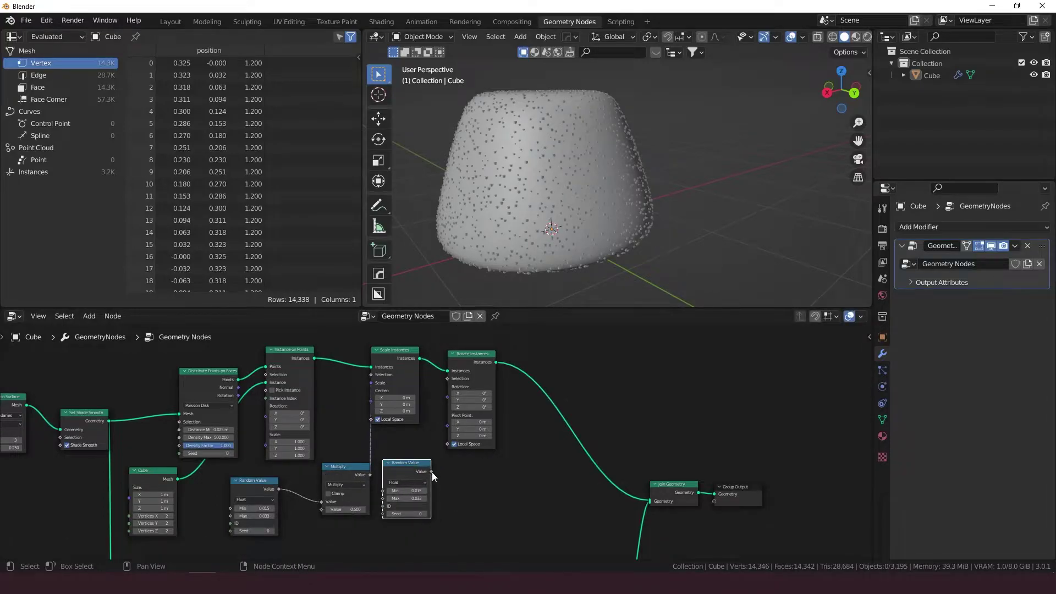
{"action": "left_click_drag", "start_coordinate": [431, 473], "coordinate": [417, 419]}
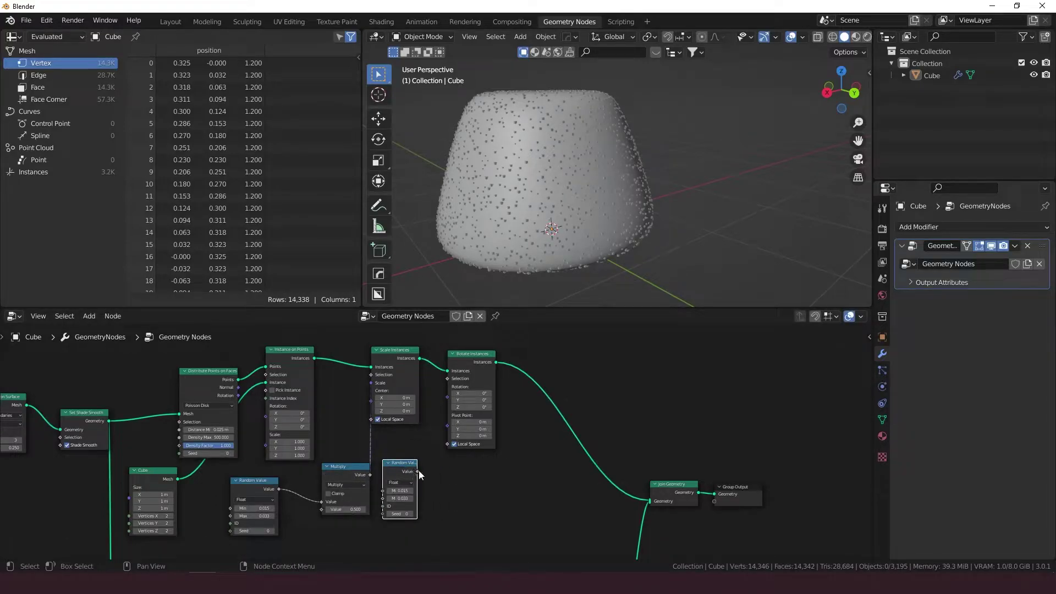
{"action": "left_click_drag", "start_coordinate": [418, 472], "coordinate": [447, 386]}
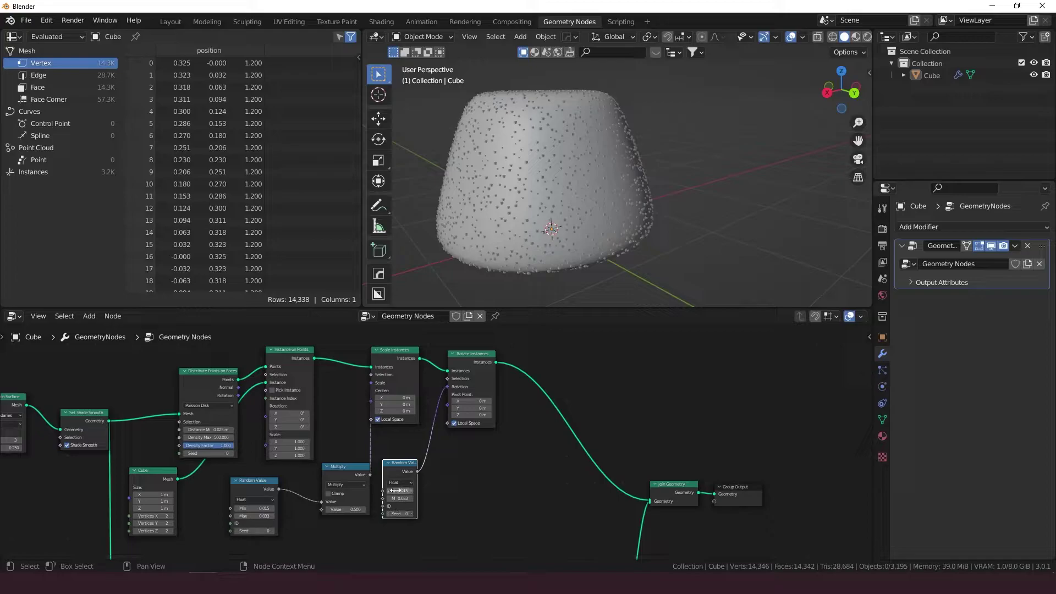
{"action": "left_click", "coordinate": [394, 490]}
{"action": "type", "text": "0"}
{"action": "key", "text": "Tab"}
{"action": "type", "text": "360"}
{"action": "key", "text": "Return"}
{"action": "middle_click_drag", "start_coordinate": [591, 150], "coordinate": [583, 220]}
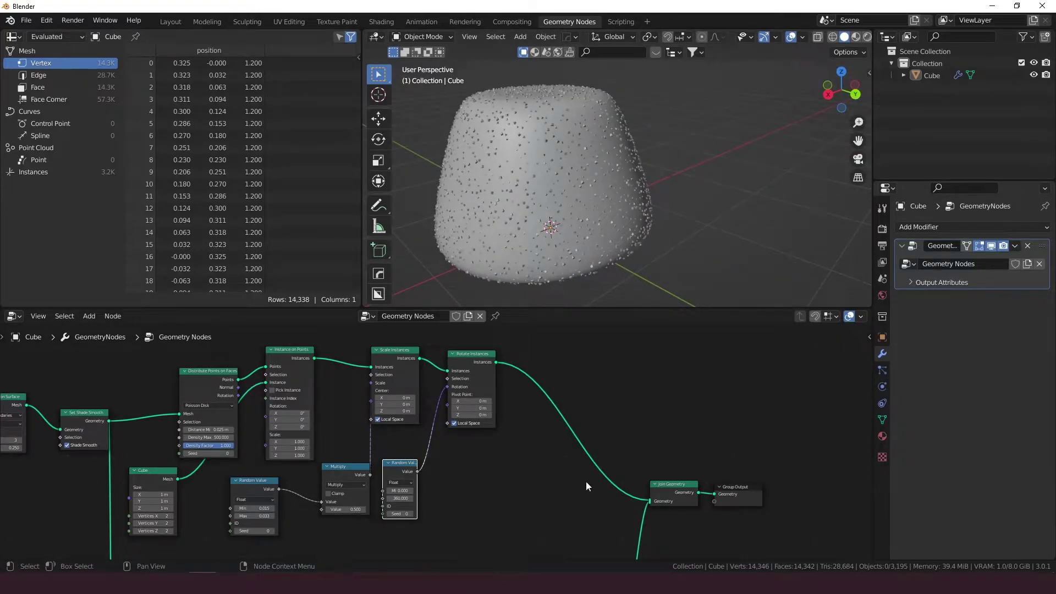
{"action": "scroll", "coordinate": [586, 482], "scroll_direction": "down", "scroll_amount": 5}
{"action": "scroll", "coordinate": [483, 389], "scroll_direction": "up", "scroll_amount": 3}
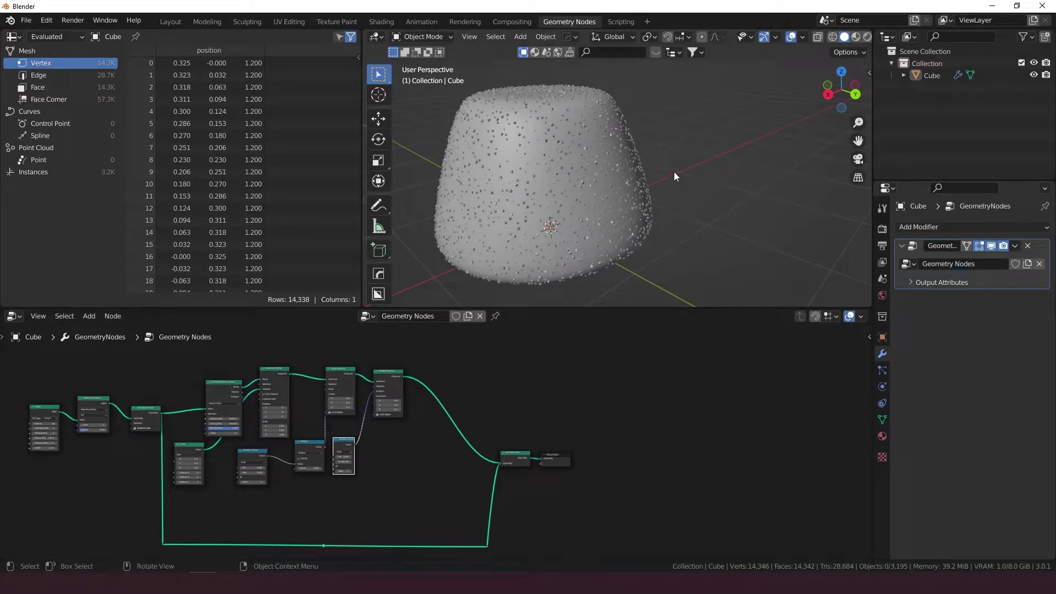
{"action": "middle_click_drag", "start_coordinate": [541, 176], "coordinate": [658, 166]}
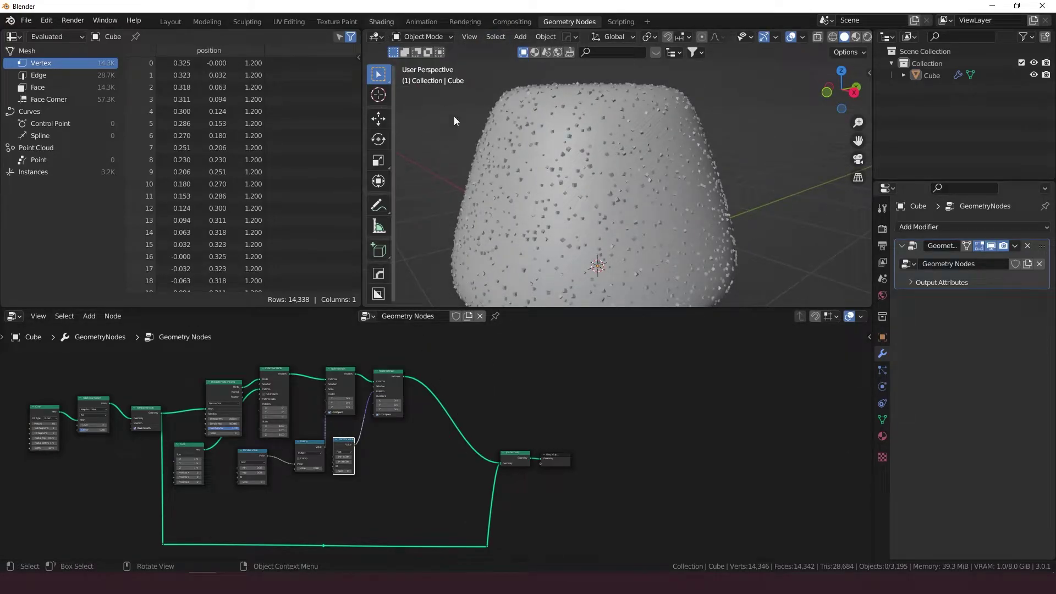
{"action": "left_click", "coordinate": [384, 23]}
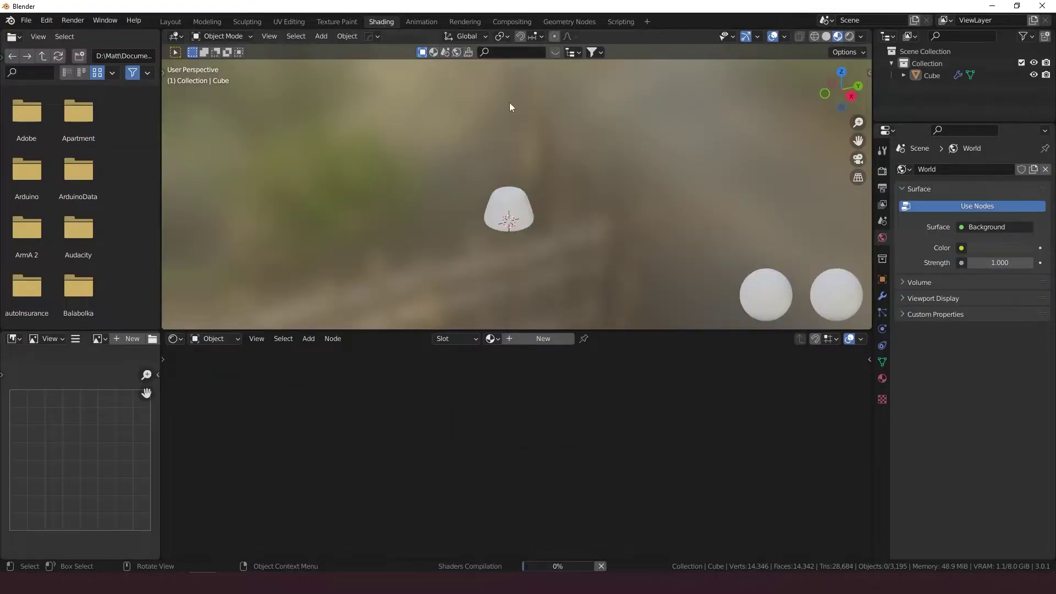
{"action": "left_click", "coordinate": [566, 21]}
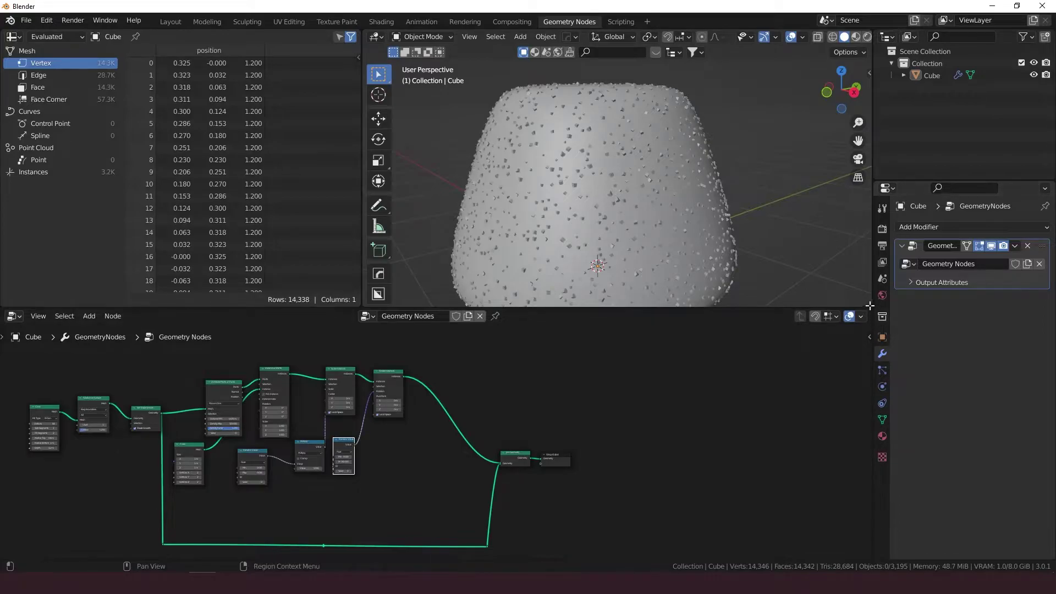
Step: Split the node editor and turn the right-hand area into a Shader Editor
{"action": "left_click_drag", "start_coordinate": [870, 307], "coordinate": [965, 312]}
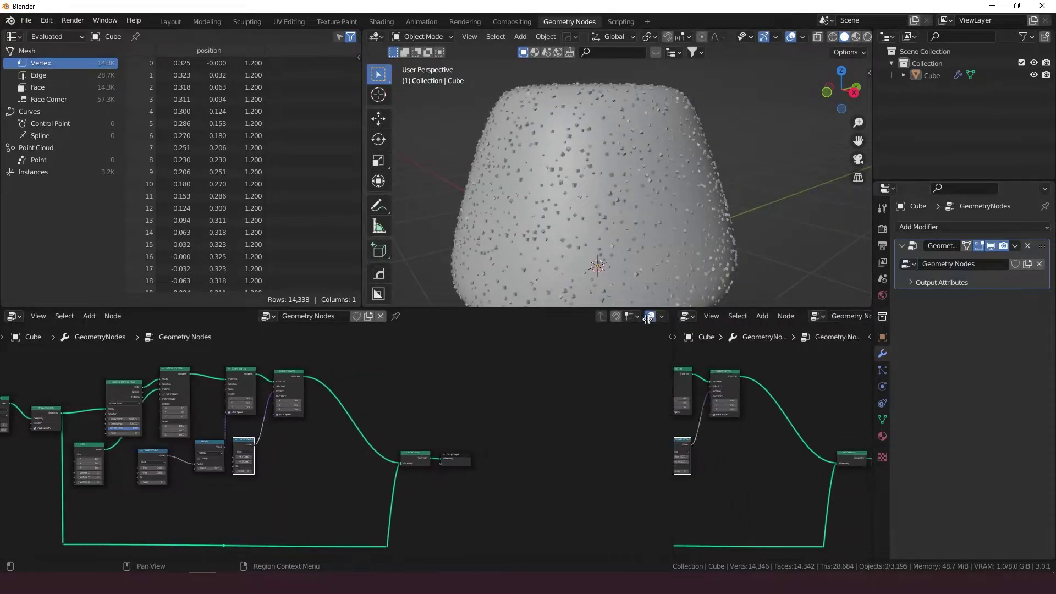
{"action": "left_click_drag", "start_coordinate": [627, 318], "coordinate": [449, 317]}
{"action": "left_click", "coordinate": [463, 316]}
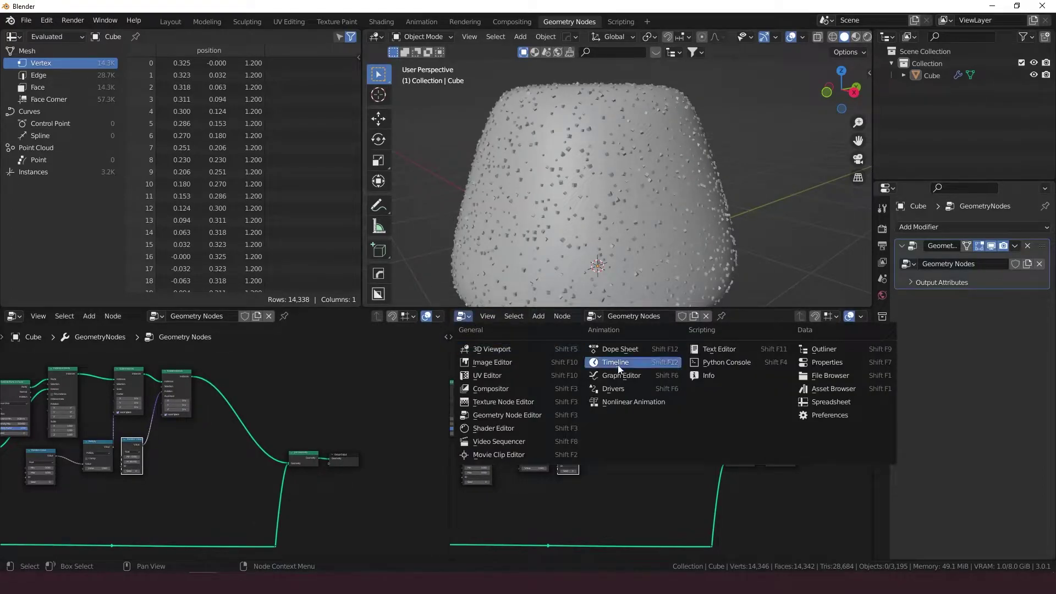
{"action": "left_click", "coordinate": [529, 428]}
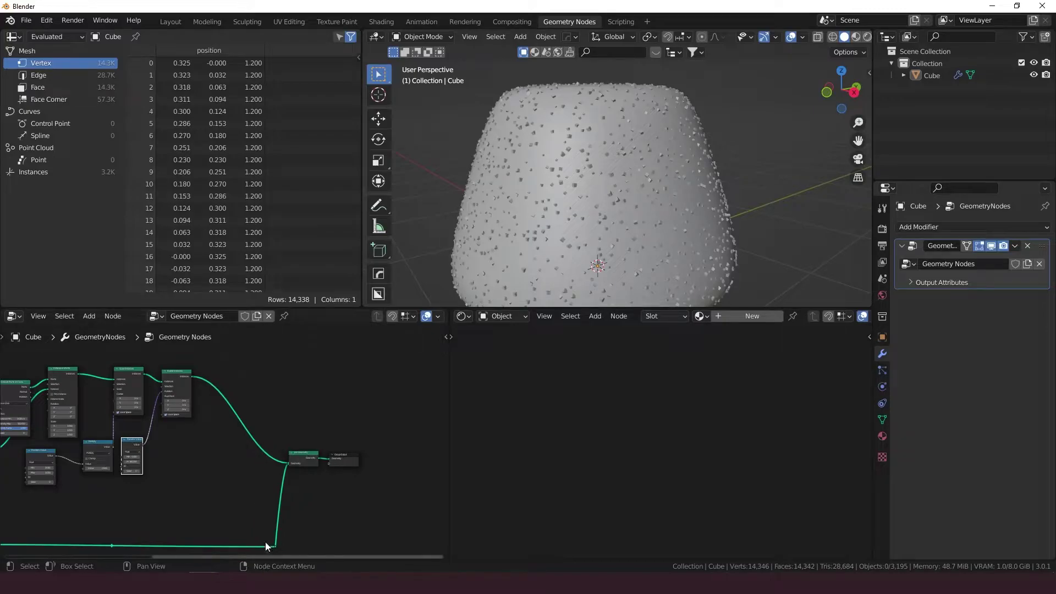
Step: Add Set Material nodes on both the sugar-grain link and the lower body link
{"action": "left_click_drag", "start_coordinate": [262, 537], "coordinate": [295, 553]}
{"action": "key", "text": "g"}
{"action": "left_click_drag", "start_coordinate": [241, 483], "coordinate": [258, 439]}
{"action": "key", "text": "shift+a"}
{"action": "left_click", "coordinate": [231, 322]}
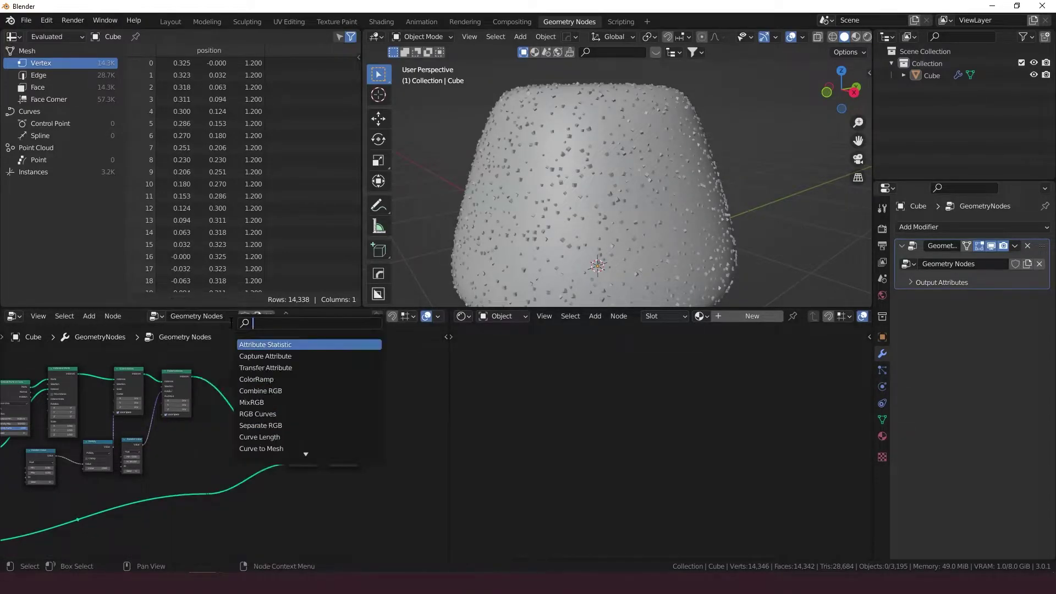
{"action": "type", "text": "set mat"}
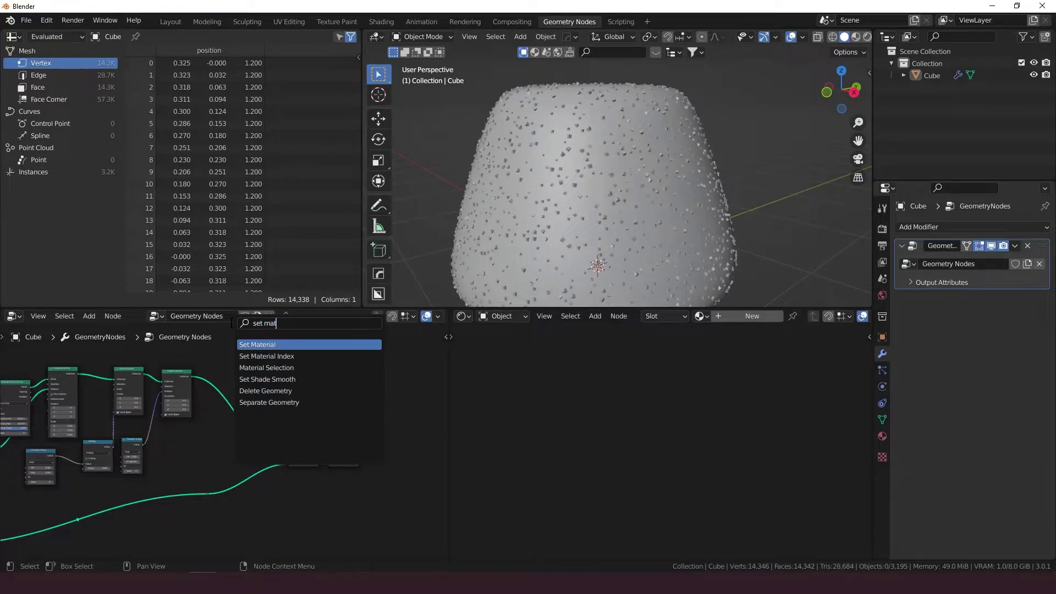
{"action": "key", "text": "Return"}
{"action": "left_click", "coordinate": [212, 410]}
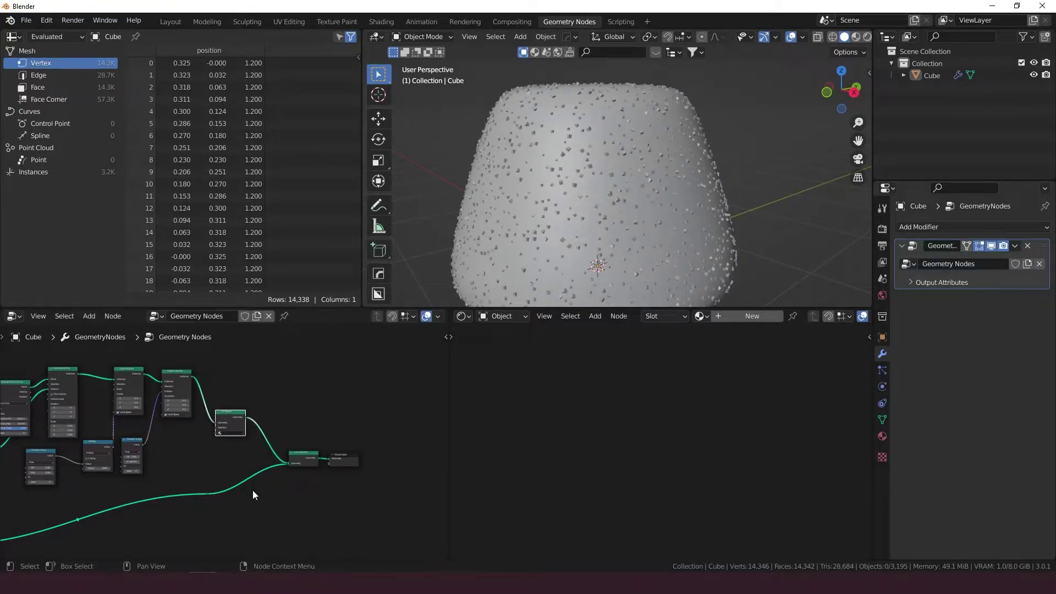
{"action": "key", "text": "shift+d"}
{"action": "left_click", "coordinate": [250, 470]}
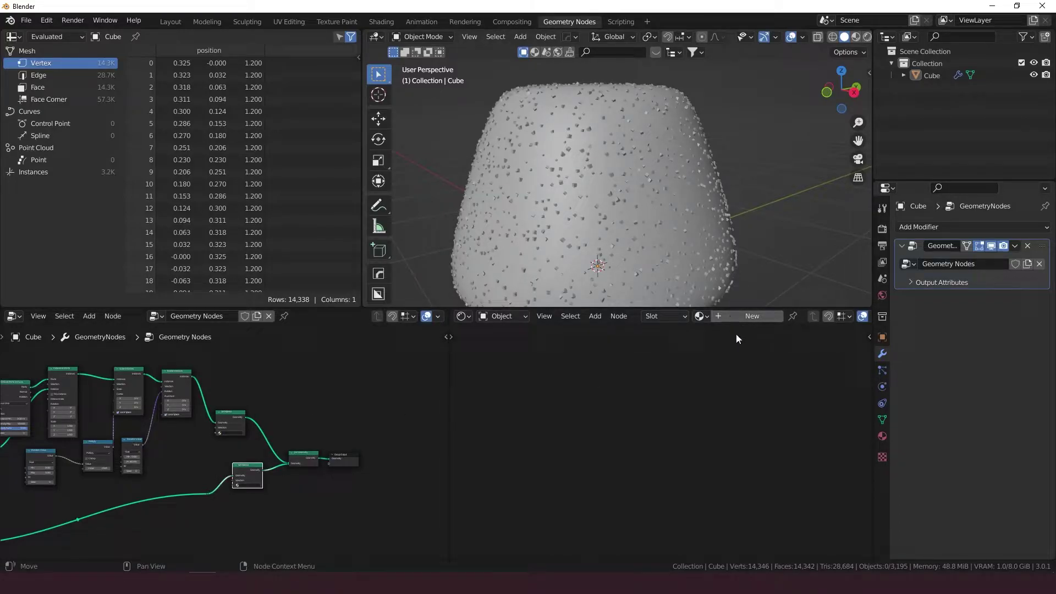
Step: Create a new material named sugar and assign it to the upper Set Material node
{"action": "left_click", "coordinate": [734, 312]}
{"action": "left_click", "coordinate": [793, 316]}
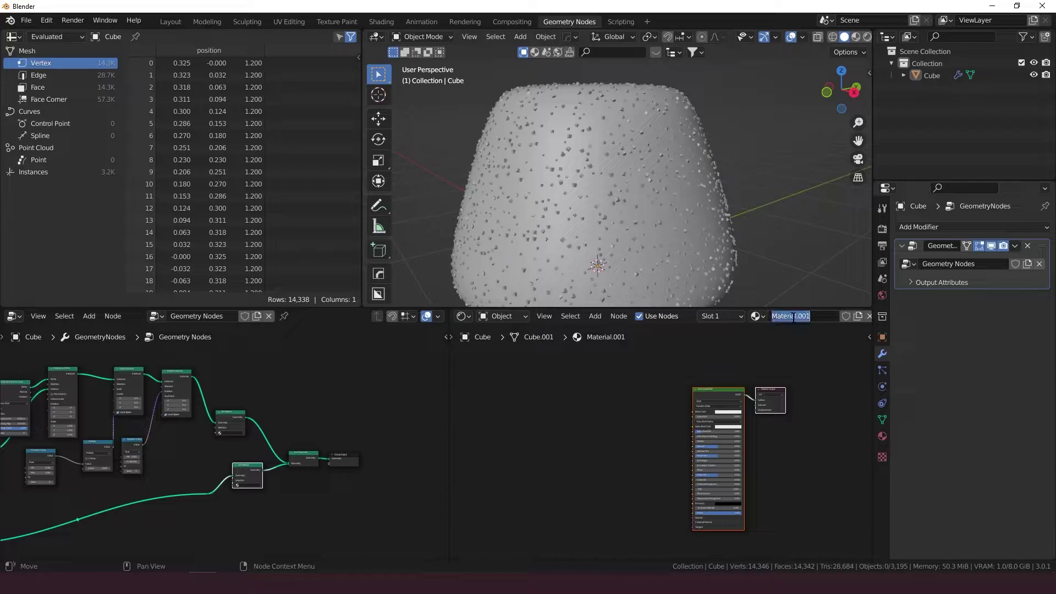
{"action": "type", "text": "sugar"}
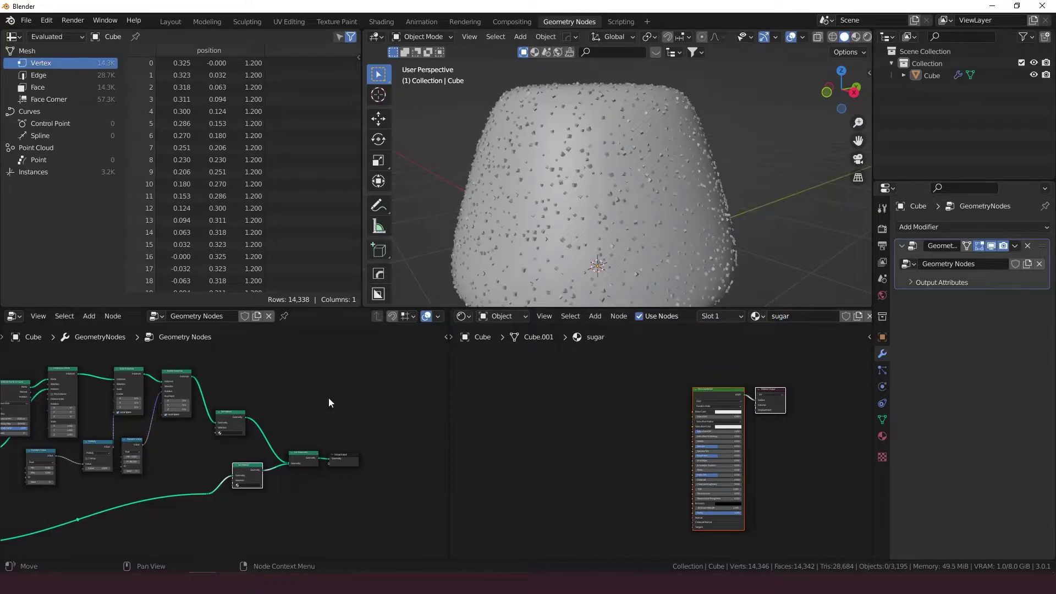
{"action": "left_click", "coordinate": [237, 432]}
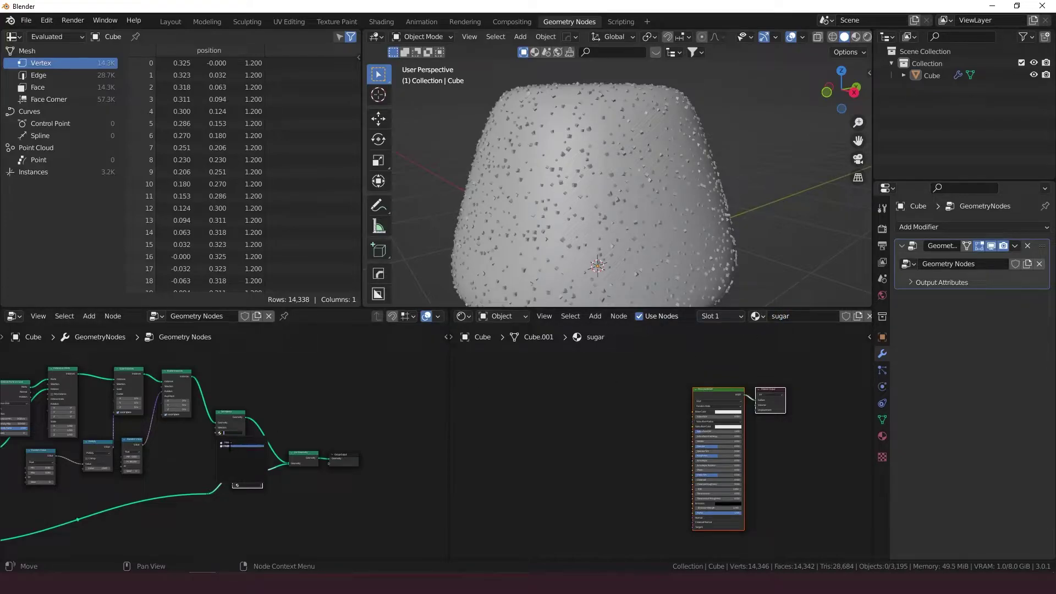
{"action": "left_click", "coordinate": [230, 445]}
{"action": "scroll", "coordinate": [242, 434], "scroll_direction": "up", "scroll_amount": 5}
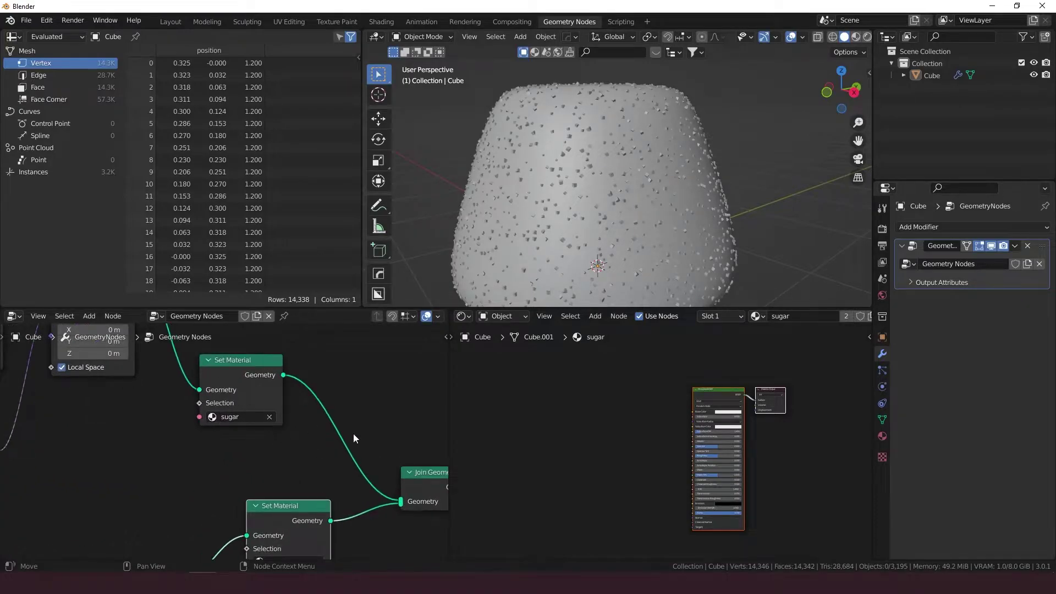
Step: Copy the sugar material as gummy and assign it to the body's Set Material node
{"action": "left_click", "coordinate": [870, 317]}
{"action": "double_click", "coordinate": [818, 316]}
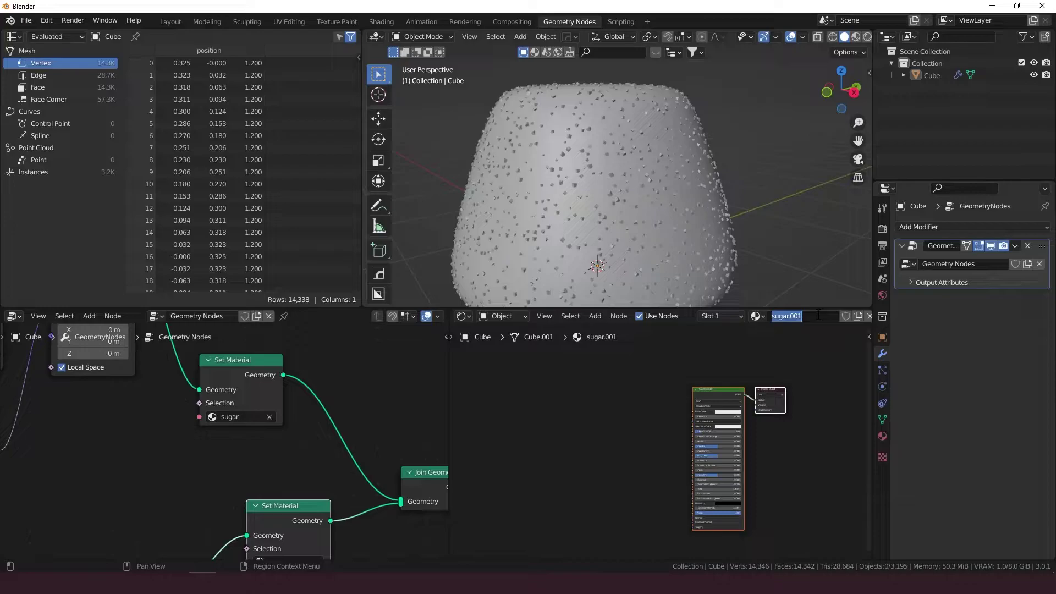
{"action": "type", "text": "gummy"}
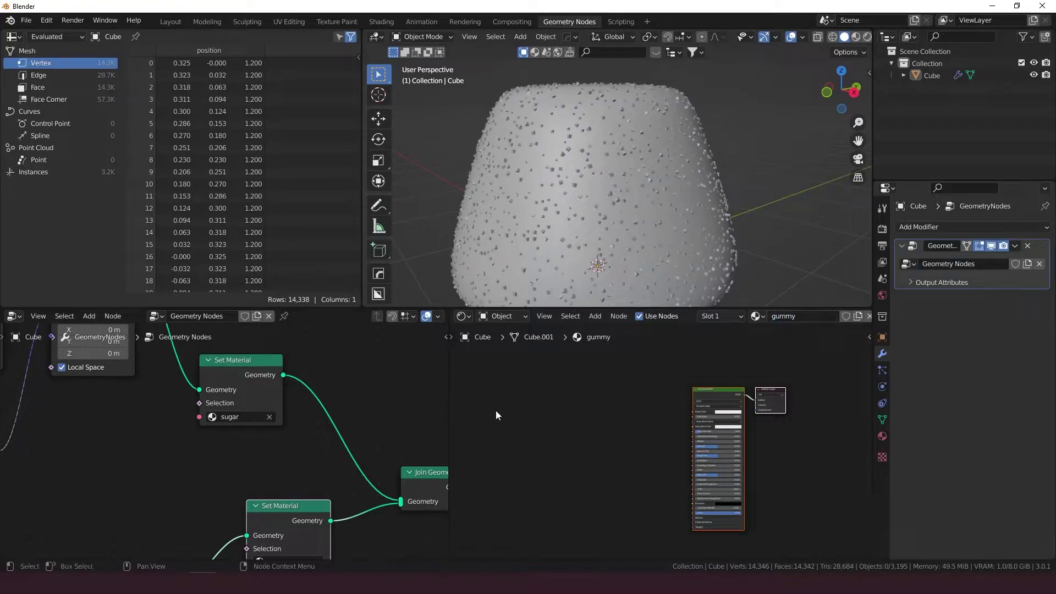
{"action": "middle_click_drag", "start_coordinate": [311, 456], "coordinate": [276, 385]}
{"action": "left_click", "coordinate": [253, 488]}
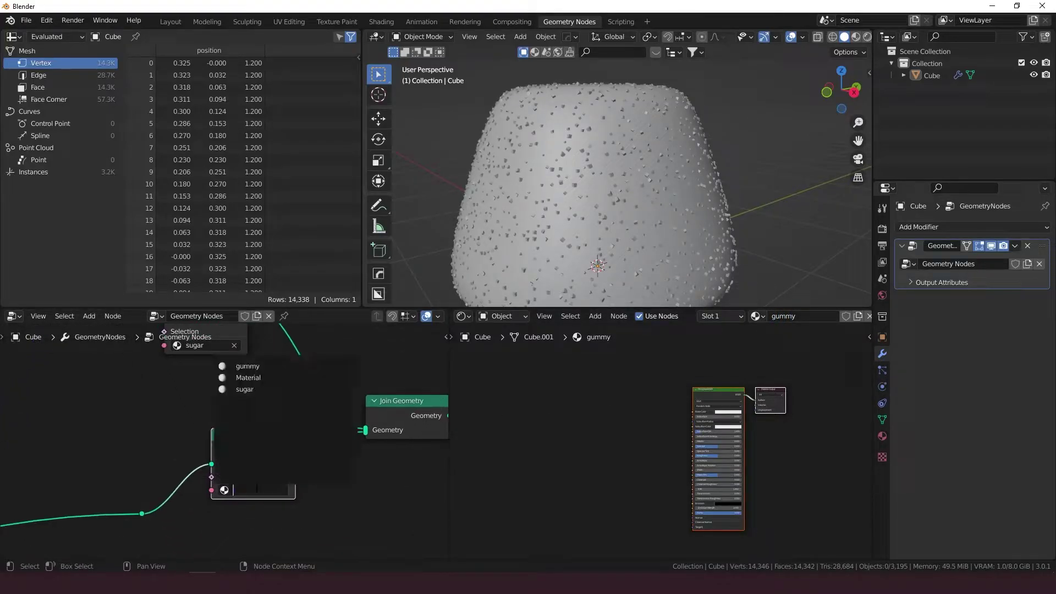
{"action": "left_click", "coordinate": [279, 371]}
{"action": "scroll", "coordinate": [244, 445], "scroll_direction": "down", "scroll_amount": 5}
{"action": "scroll", "coordinate": [245, 445], "scroll_direction": "down", "scroll_amount": 6}
{"action": "middle_click_drag", "start_coordinate": [156, 439], "coordinate": [183, 446]}
{"action": "scroll", "coordinate": [226, 457], "scroll_direction": "up", "scroll_amount": 6}
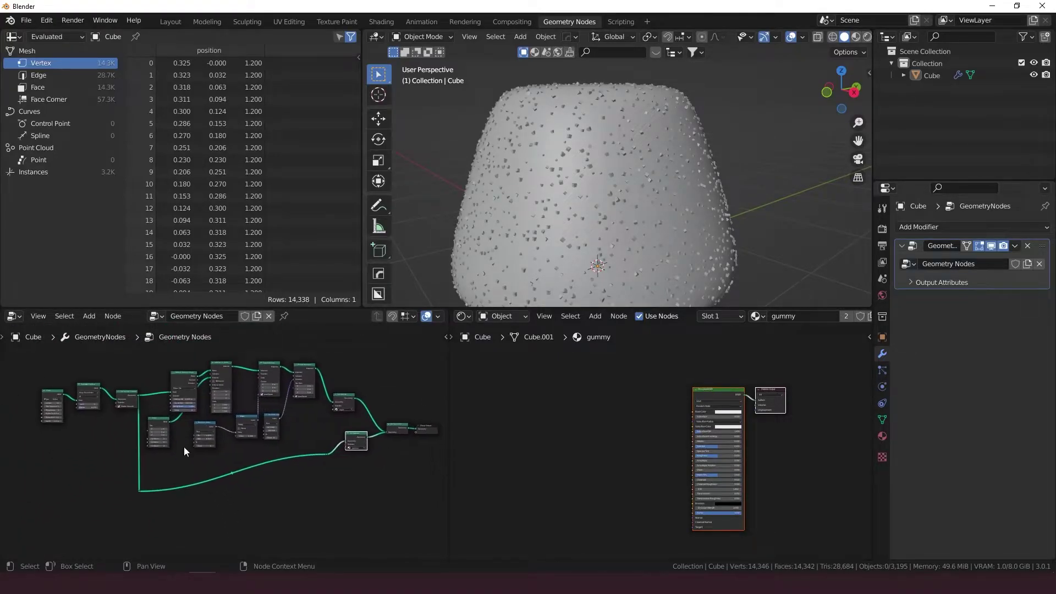
{"action": "left_click", "coordinate": [365, 441], "text": "ctrl+shift"}
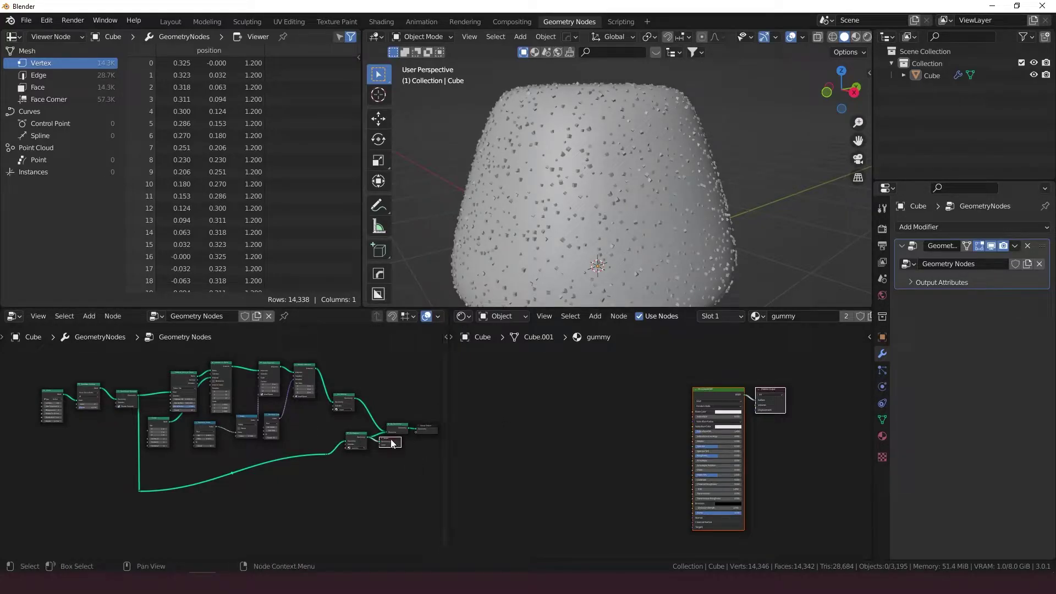
{"action": "key", "text": "x"}
{"action": "scroll", "coordinate": [376, 477], "scroll_direction": "up", "scroll_amount": 7}
{"action": "middle_click_drag", "start_coordinate": [376, 480], "coordinate": [171, 486]}
{"action": "scroll", "coordinate": [202, 481], "scroll_direction": "up", "scroll_amount": 4}
{"action": "middle_click_drag", "start_coordinate": [375, 493], "coordinate": [233, 512]}
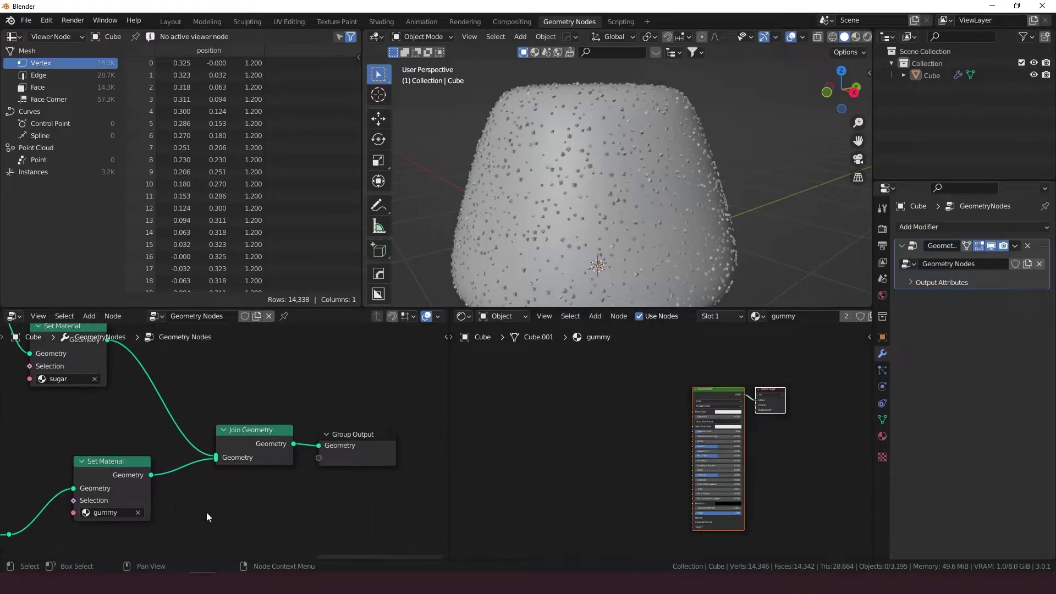
{"action": "left_click_drag", "start_coordinate": [151, 475], "coordinate": [326, 445]}
{"action": "middle_click_drag", "start_coordinate": [655, 190], "coordinate": [523, 234]}
{"action": "middle_click_drag", "start_coordinate": [123, 404], "coordinate": [215, 442]}
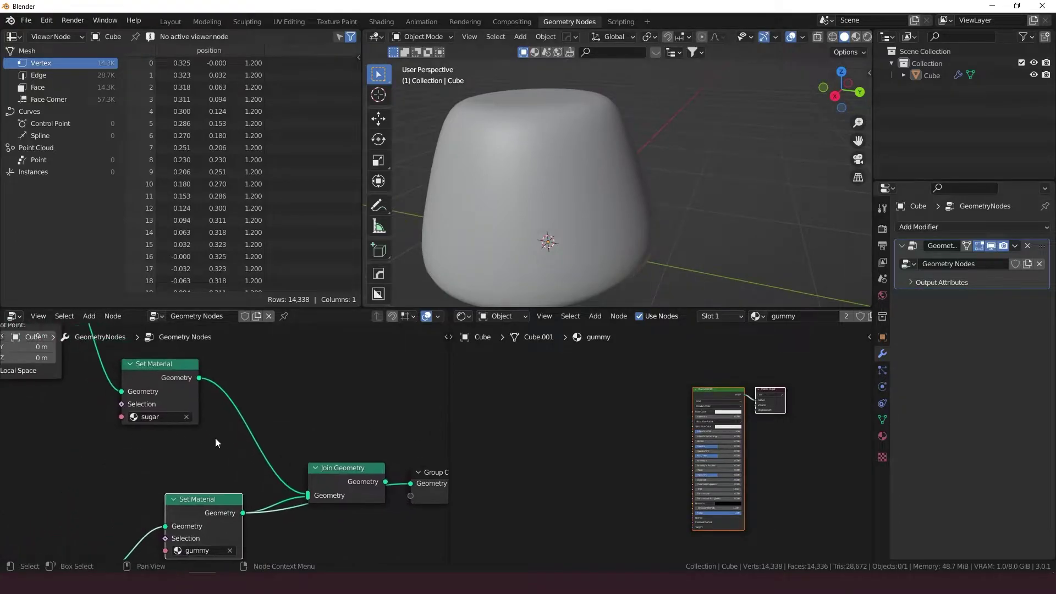
{"action": "left_click_drag", "start_coordinate": [199, 377], "coordinate": [410, 482]}
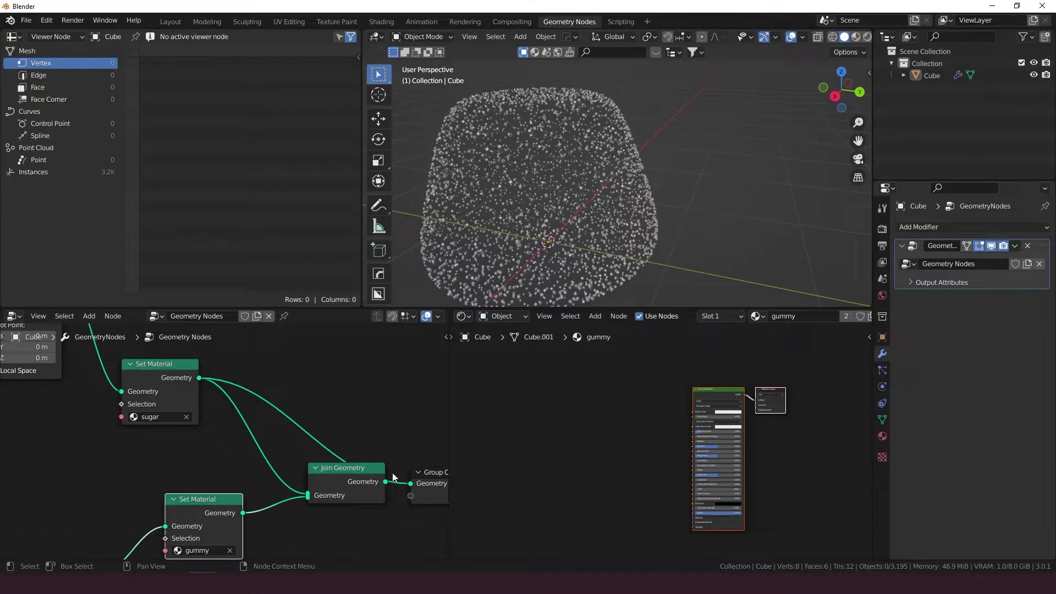
{"action": "scroll", "coordinate": [616, 269], "scroll_direction": "up", "scroll_amount": 2}
{"action": "middle_click_drag", "start_coordinate": [616, 270], "coordinate": [399, 366]}
{"action": "left_click_drag", "start_coordinate": [389, 483], "coordinate": [410, 484]}
Step: Switch the viewport to rendered shading and show the sidebar
{"action": "key", "text": "z"}
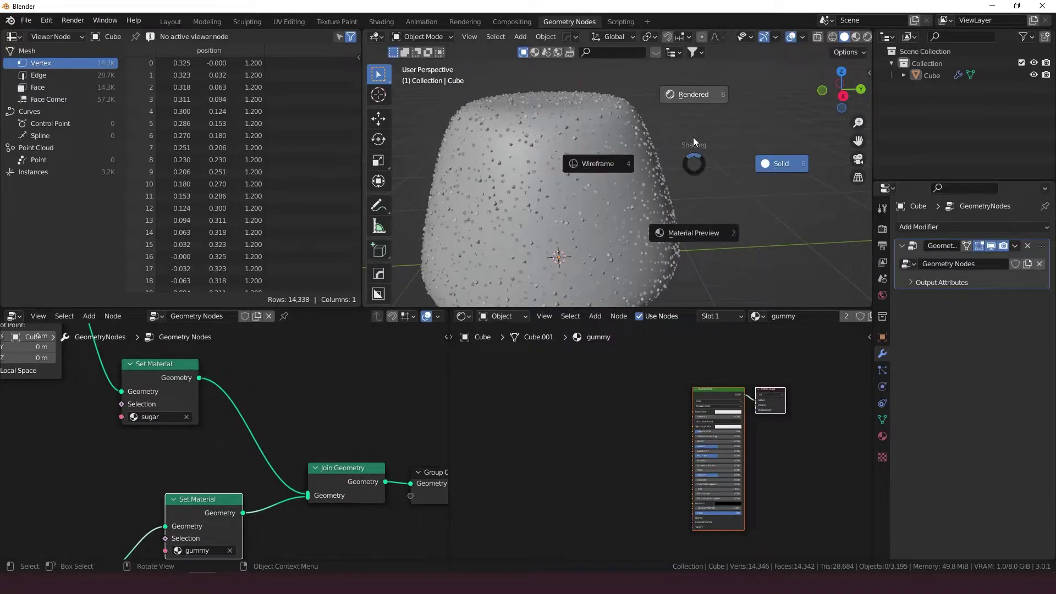
{"action": "left_click", "coordinate": [701, 95]}
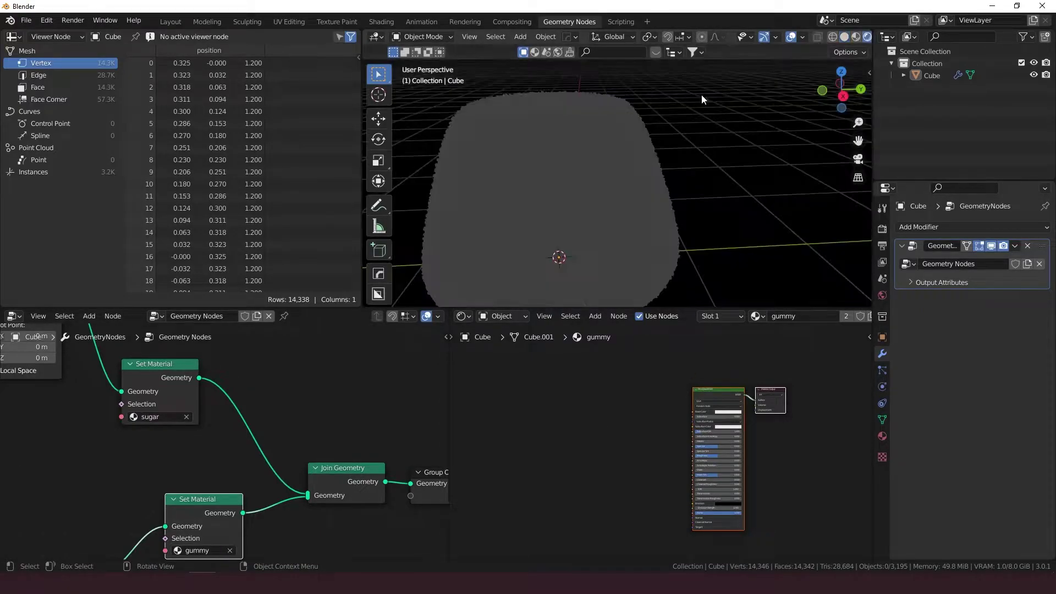
{"action": "key", "text": "n"}
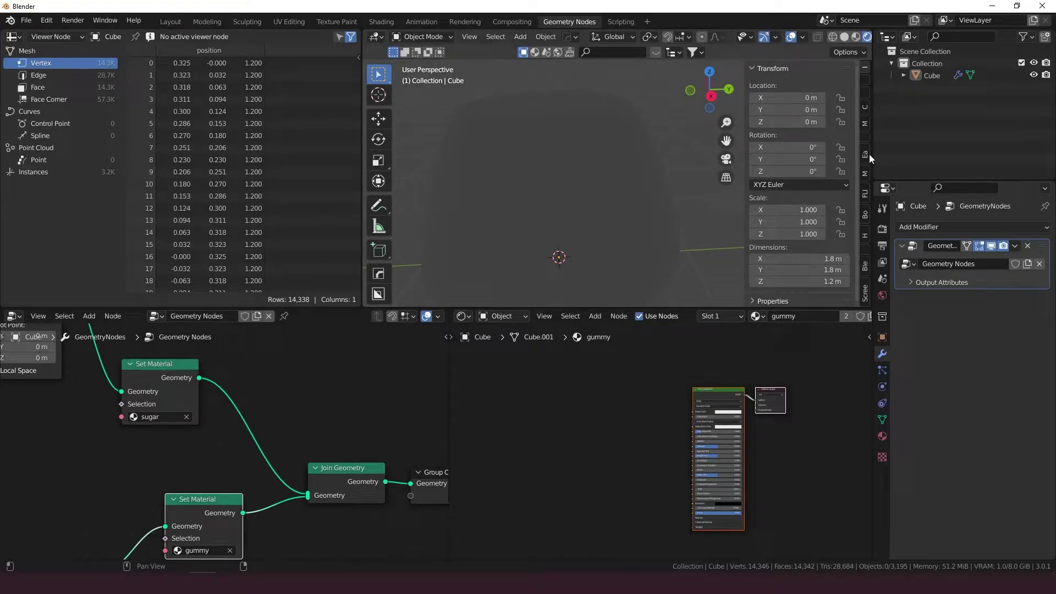
Step: Point Easy HDRI at the hdri folder and create world nodes with abandoned_pathway_4k
{"action": "left_click", "coordinate": [864, 154]}
{"action": "left_click", "coordinate": [844, 86]}
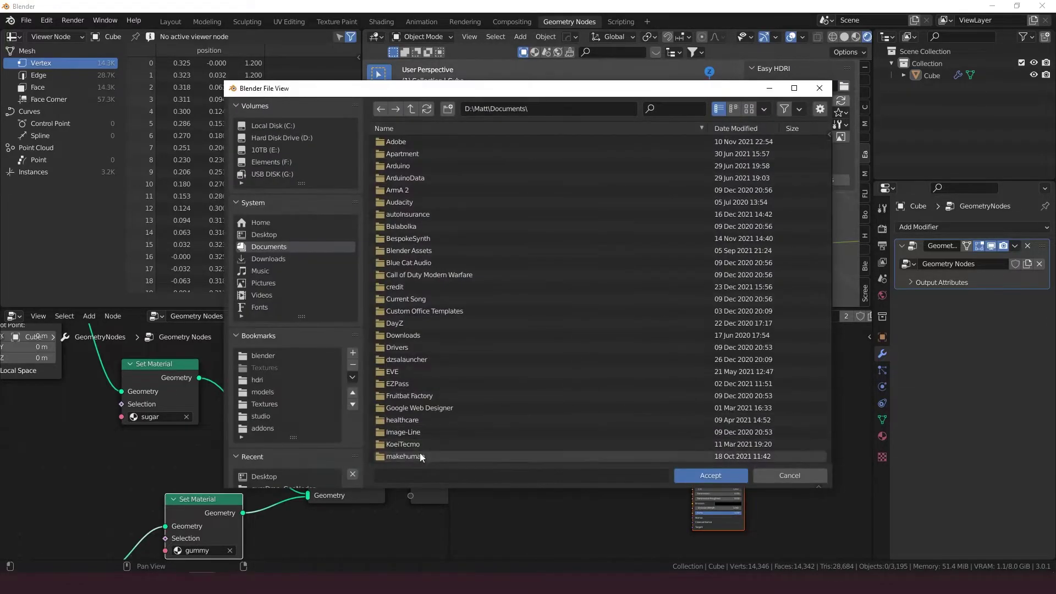
{"action": "left_click", "coordinate": [257, 380]}
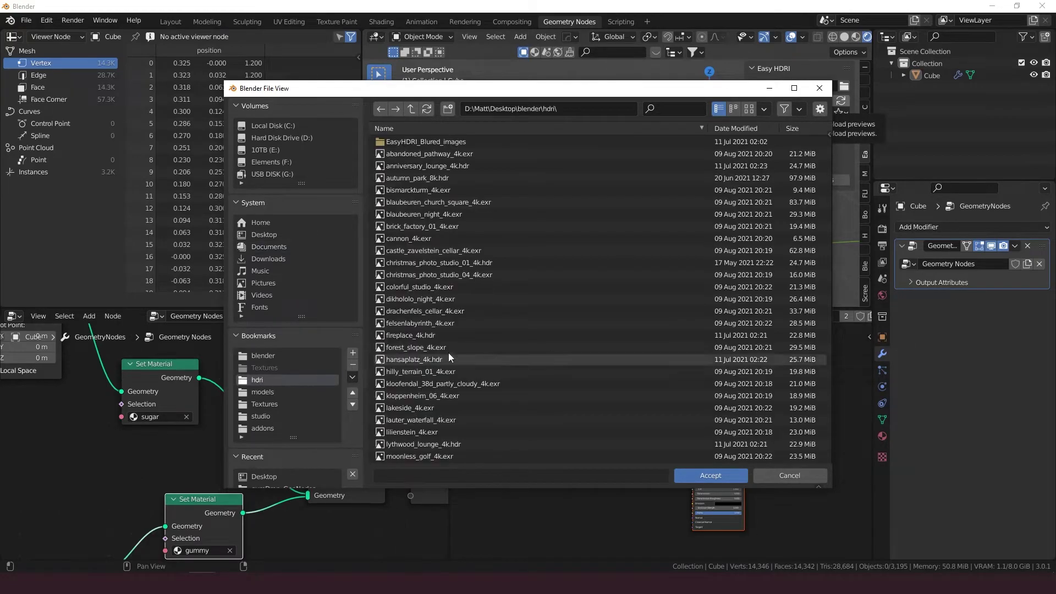
{"action": "left_click", "coordinate": [731, 474]}
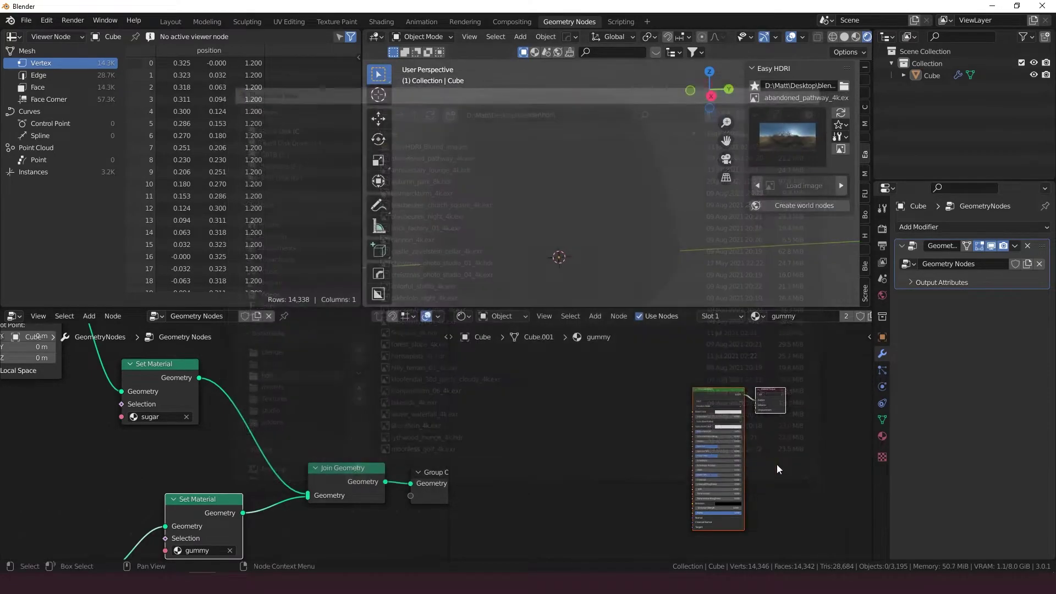
{"action": "left_click", "coordinate": [805, 206]}
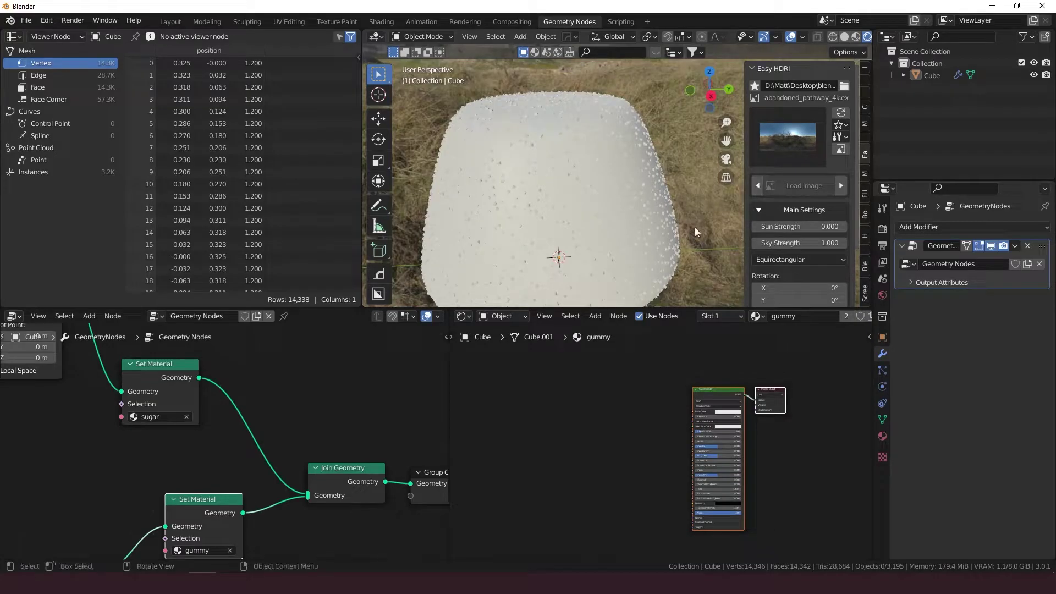
{"action": "scroll", "coordinate": [694, 239], "scroll_direction": "down", "scroll_amount": 4}
{"action": "scroll", "coordinate": [692, 237], "scroll_direction": "up", "scroll_amount": 3}
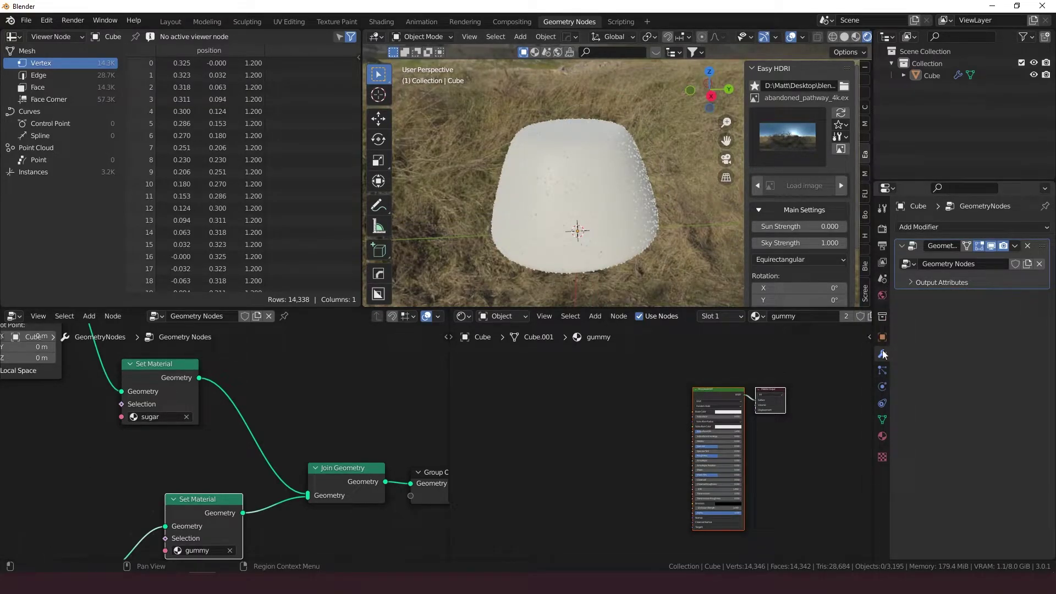
Step: Make the film transparent and render with Cycles on GPU Compute
{"action": "left_click", "coordinate": [882, 229]}
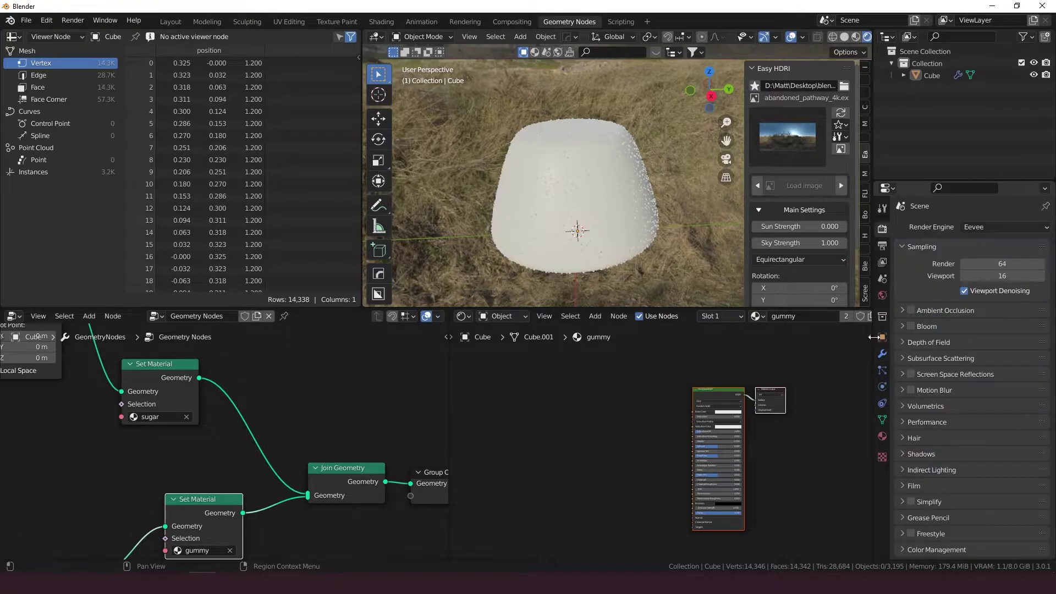
{"action": "left_click", "coordinate": [928, 486]}
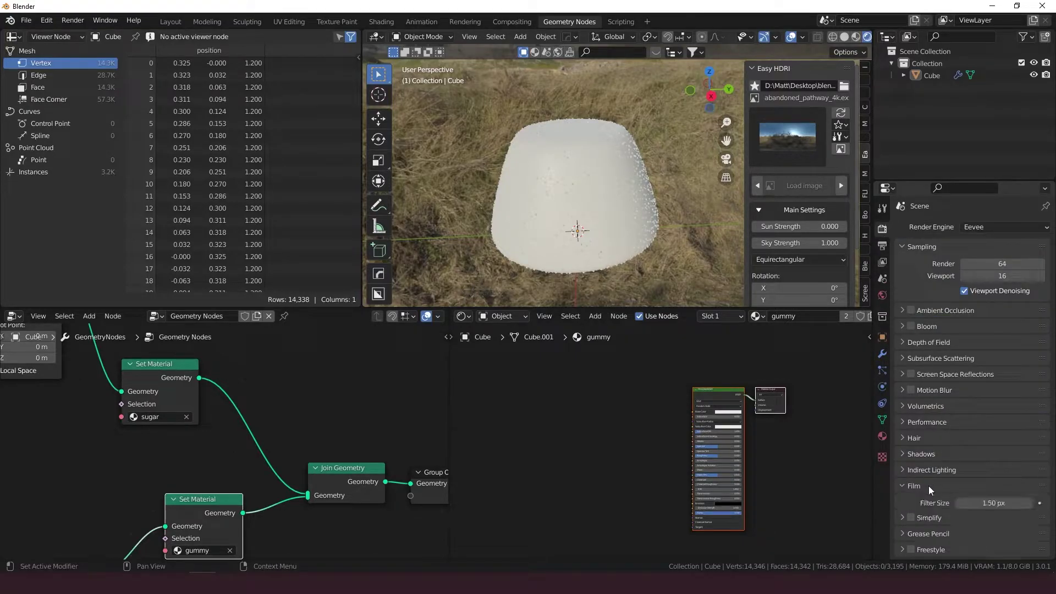
{"action": "left_click", "coordinate": [959, 516]}
{"action": "left_click", "coordinate": [998, 228]}
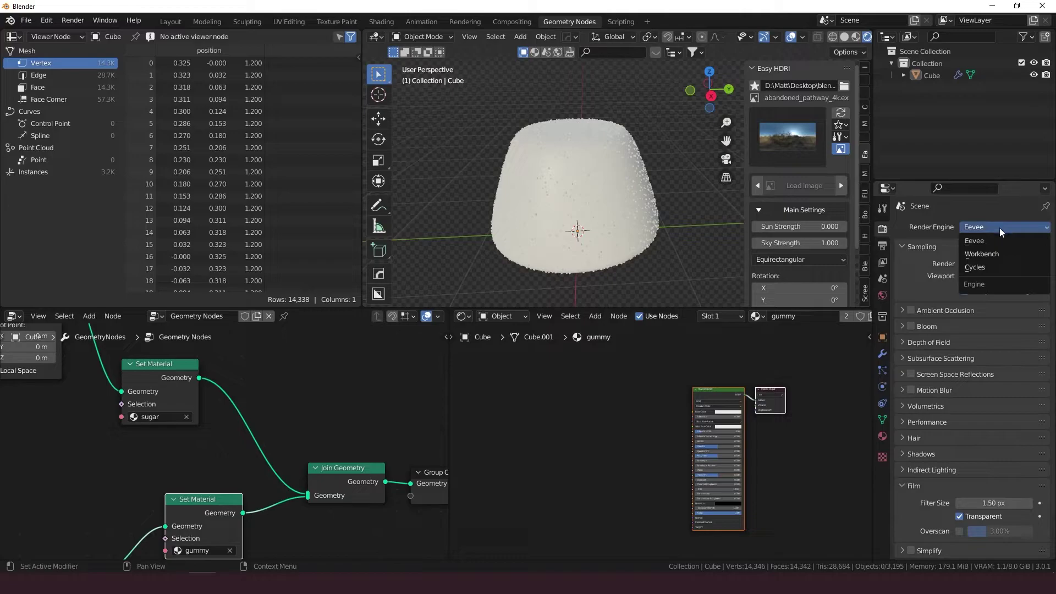
{"action": "left_click", "coordinate": [1011, 268]}
{"action": "left_click", "coordinate": [1010, 257]}
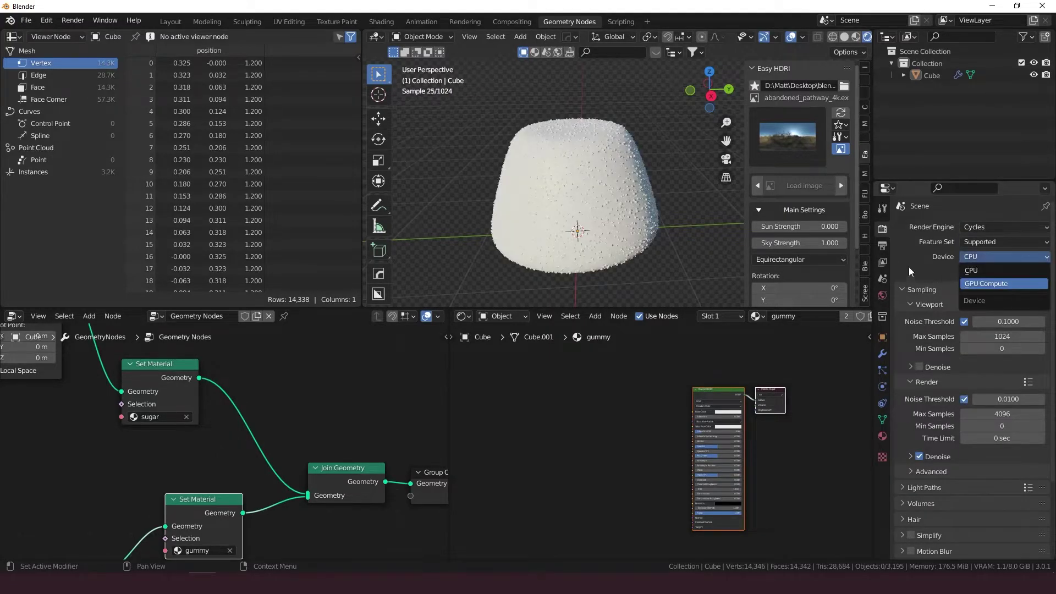
{"action": "left_click", "coordinate": [1004, 284]}
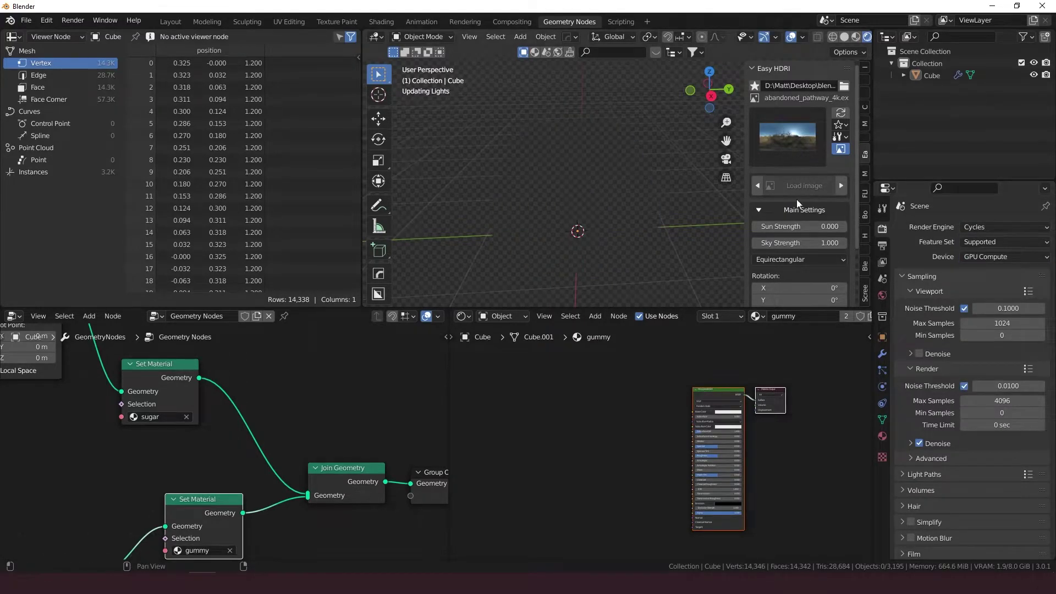
Step: Step the Easy HDRI environment back to winter_evening_4k
{"action": "left_click", "coordinate": [760, 187]}
{"action": "left_click", "coordinate": [760, 187]}
{"action": "left_click", "coordinate": [760, 187]}
{"action": "left_click", "coordinate": [760, 187]}
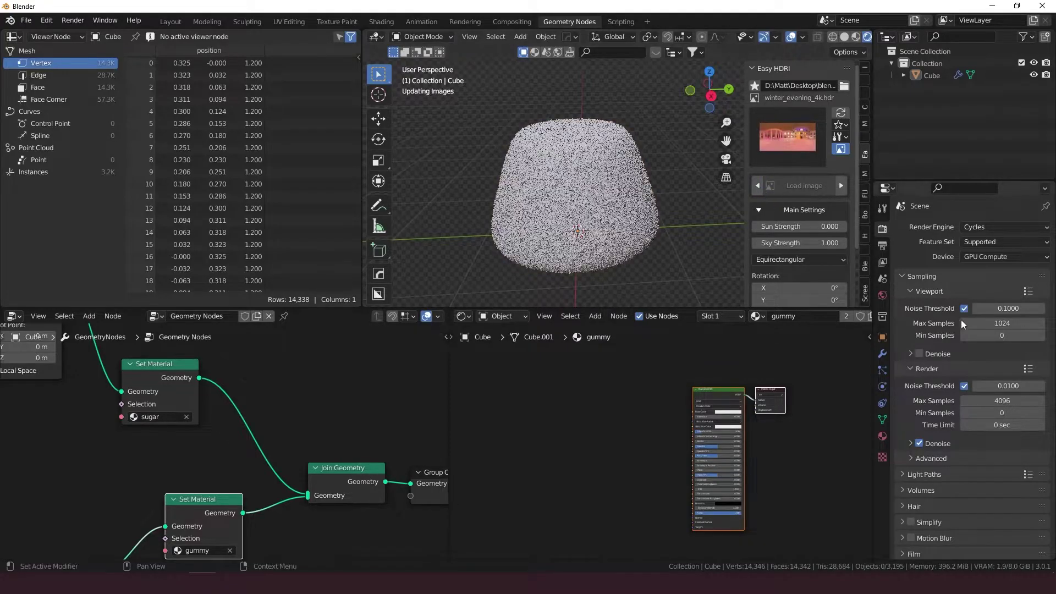
Step: Set both viewport and render Max Samples to 128
{"action": "left_click", "coordinate": [992, 323]}
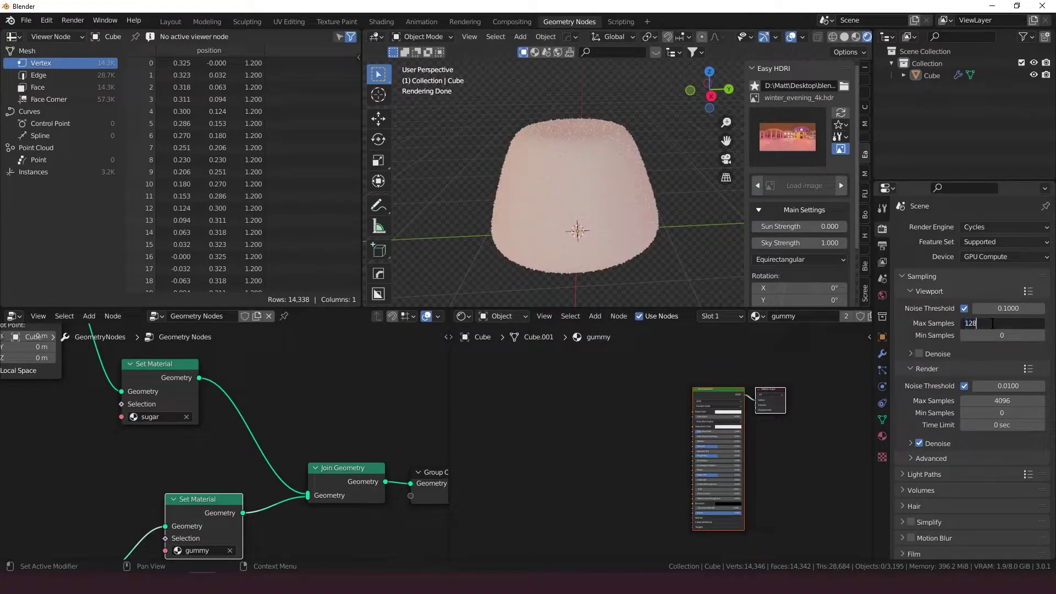
{"action": "type", "text": "128"}
{"action": "key", "text": "Return"}
{"action": "left_click", "coordinate": [1005, 405]}
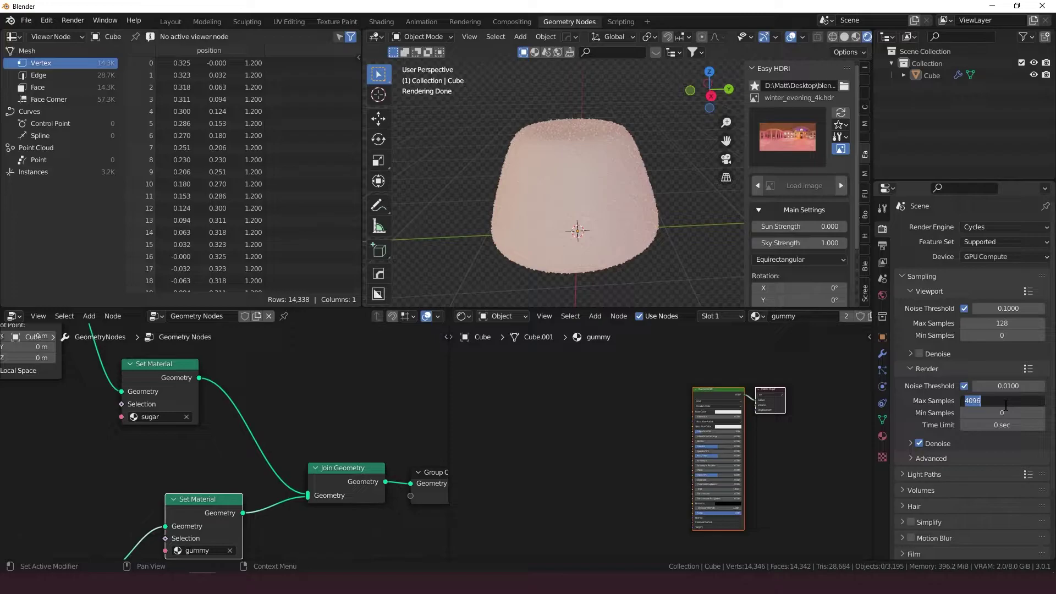
{"action": "key", "text": "Return"}
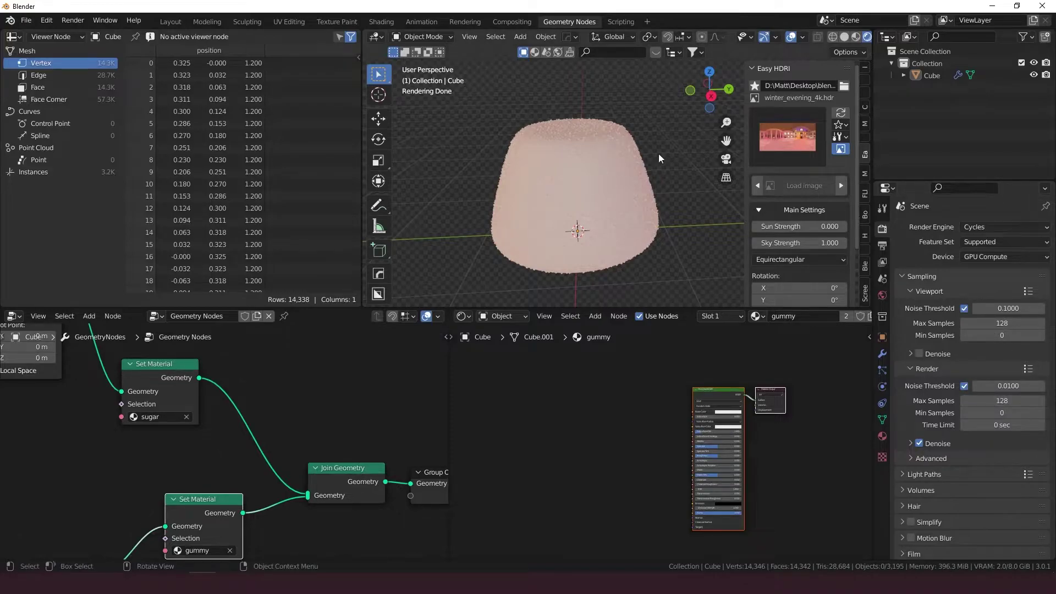
Step: Raise the final render Max Samples to 512
{"action": "middle_click_drag", "start_coordinate": [658, 153], "coordinate": [580, 128]}
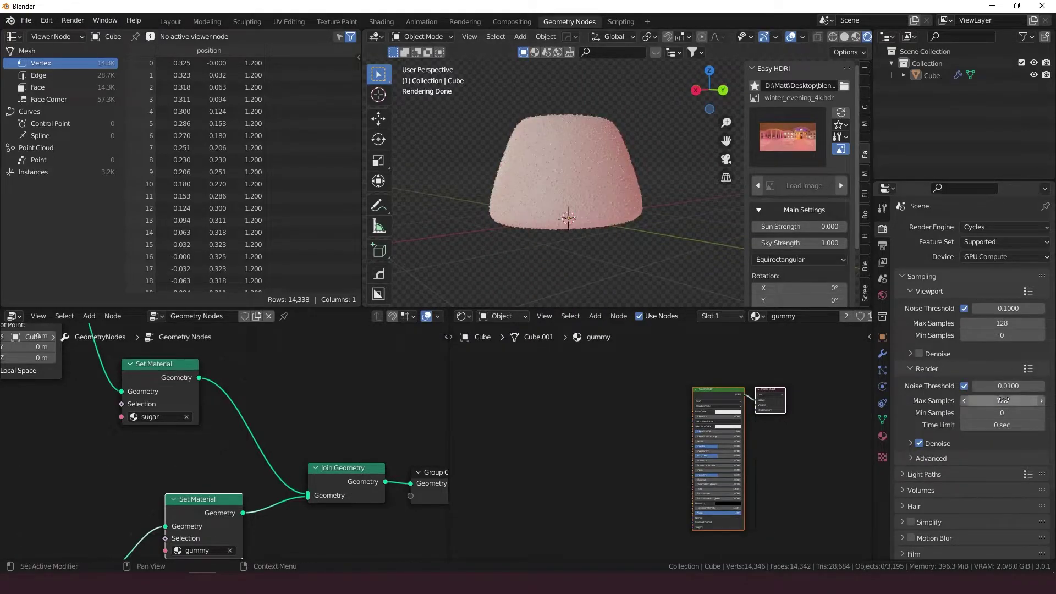
{"action": "left_click", "coordinate": [1002, 401]}
{"action": "type", "text": "512"}
{"action": "key", "text": "Return"}
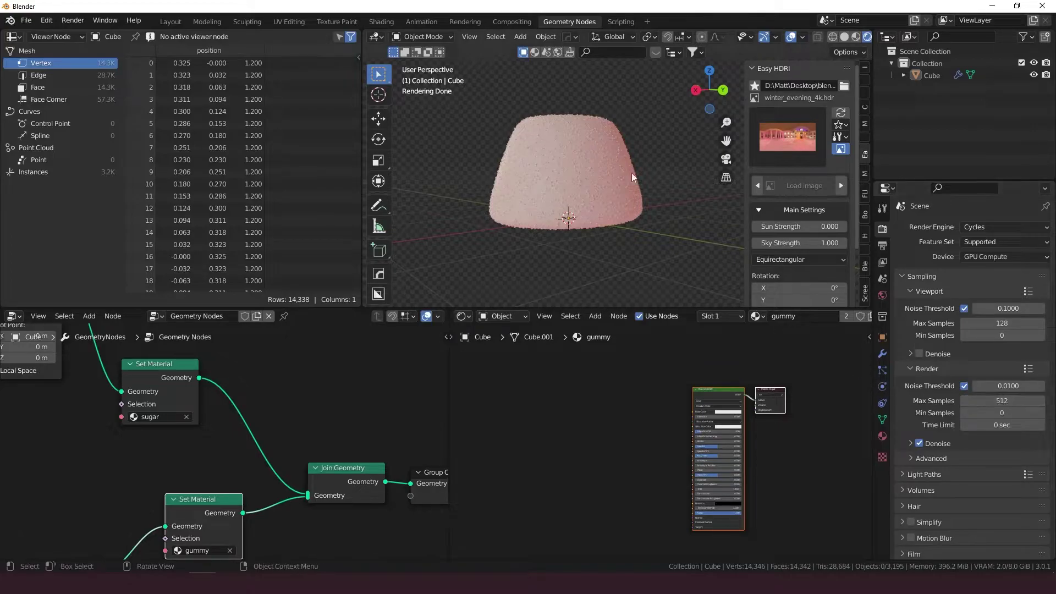
Step: Cycle the Easy HDRI environments until st_fagans_interior_4k lights the gumdrop
{"action": "middle_click_drag", "start_coordinate": [632, 198], "coordinate": [701, 200]}
{"action": "scroll", "coordinate": [646, 229], "scroll_direction": "up", "scroll_amount": 6}
{"action": "scroll", "coordinate": [677, 190], "scroll_direction": "down", "scroll_amount": 6}
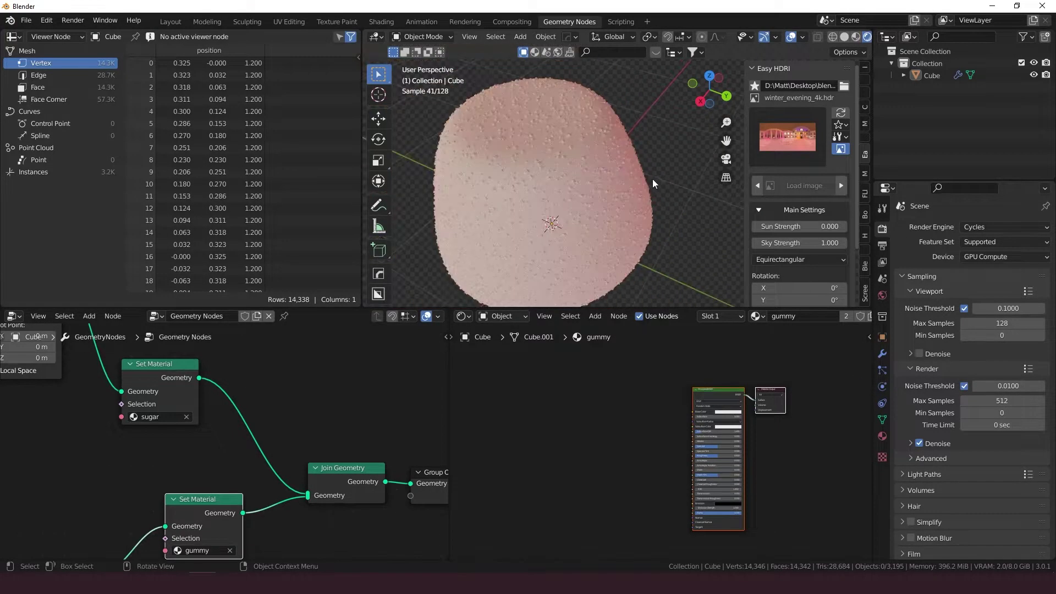
{"action": "middle_click_drag", "start_coordinate": [634, 215], "coordinate": [560, 187]}
{"action": "scroll", "coordinate": [561, 187], "scroll_direction": "up", "scroll_amount": 3}
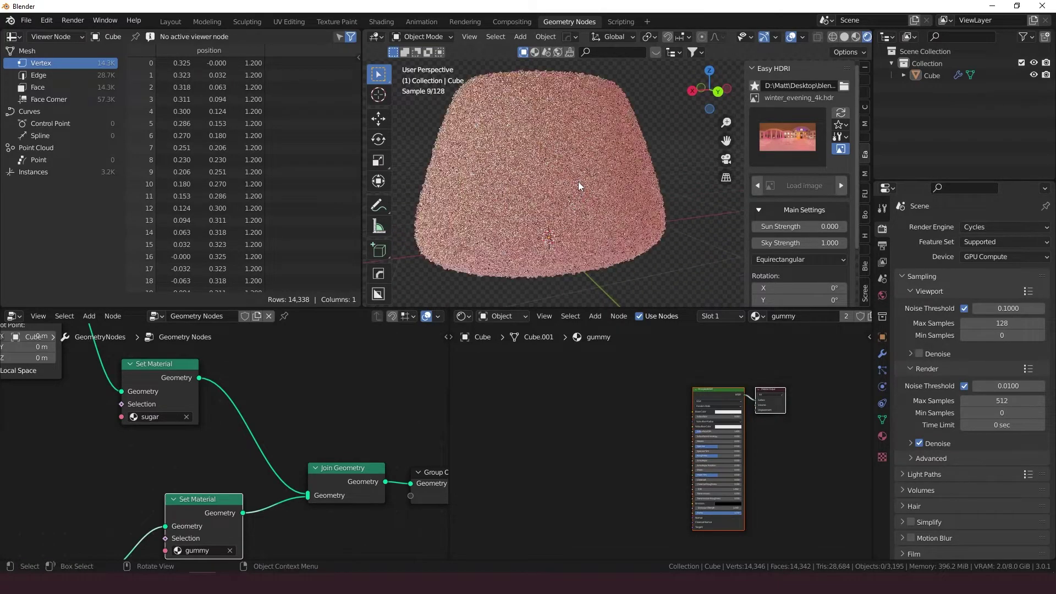
{"action": "left_click", "coordinate": [759, 184]}
{"action": "left_click", "coordinate": [758, 187]}
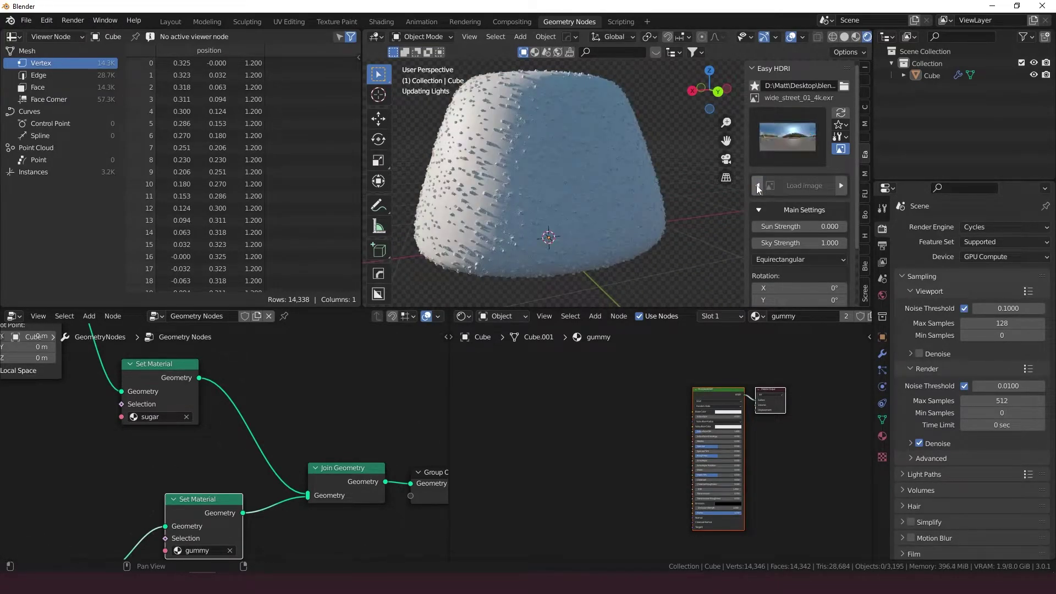
{"action": "left_click", "coordinate": [758, 187]}
{"action": "left_click", "coordinate": [758, 187]}
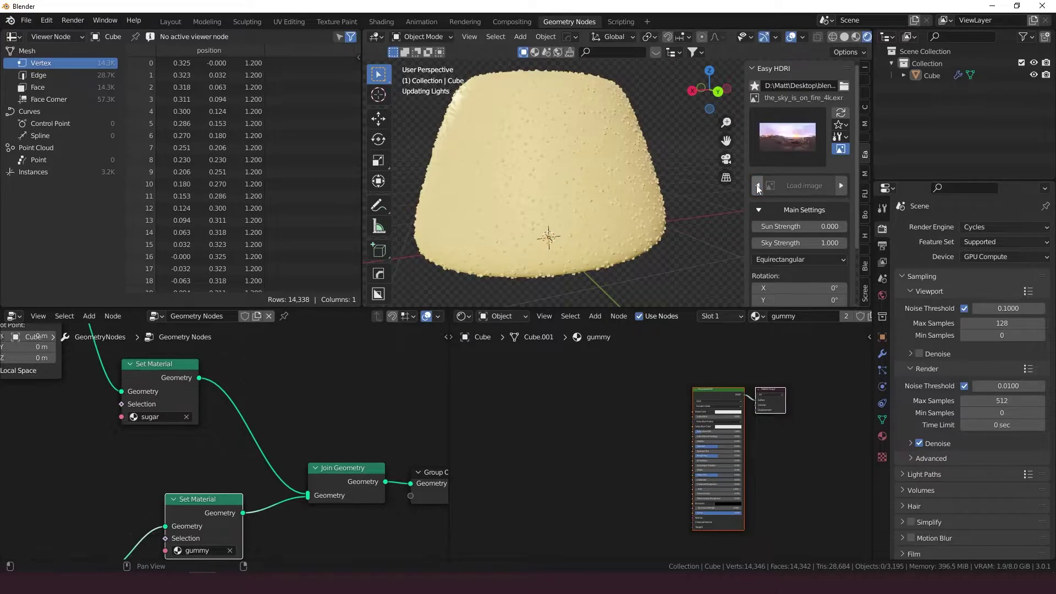
{"action": "left_click", "coordinate": [758, 187]}
{"action": "left_click", "coordinate": [758, 187]}
{"action": "left_click", "coordinate": [758, 187]}
{"action": "middle_click_drag", "start_coordinate": [534, 211], "coordinate": [632, 216]}
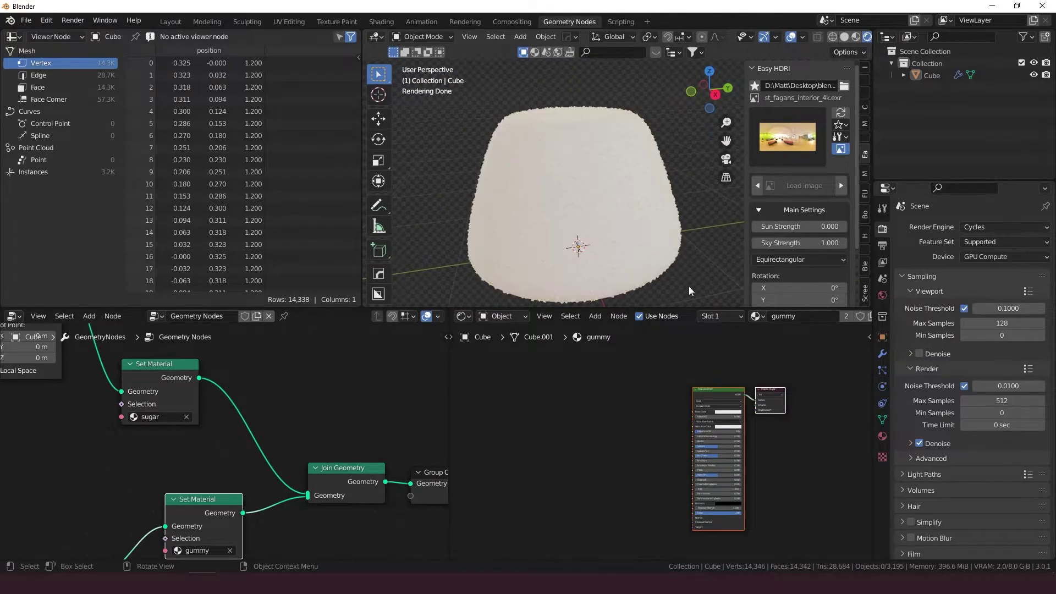
Step: Set the gummy Principled BSDF Transmission to 1
{"action": "scroll", "coordinate": [791, 441], "scroll_direction": "up", "scroll_amount": 3}
{"action": "middle_click_drag", "start_coordinate": [792, 444], "coordinate": [697, 428]}
{"action": "left_click", "coordinate": [498, 583]}
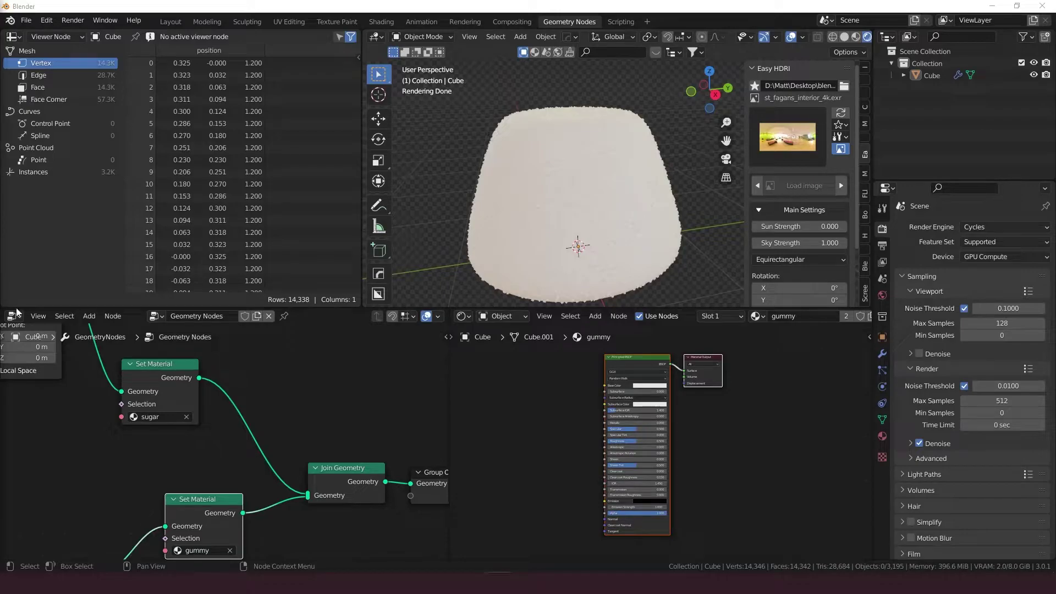
{"action": "middle_click_drag", "start_coordinate": [601, 414], "coordinate": [573, 380]}
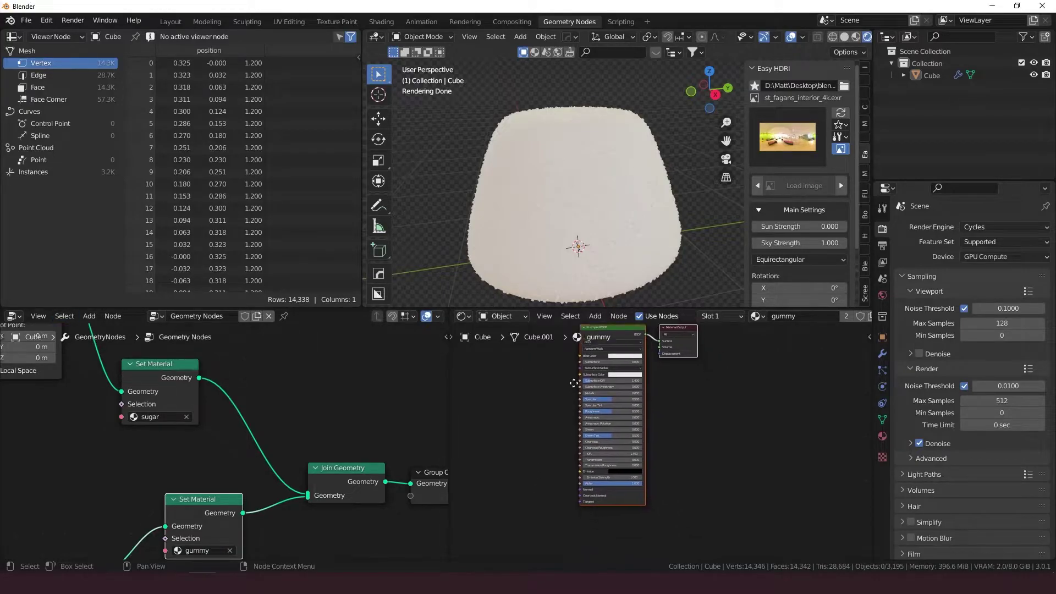
{"action": "scroll", "coordinate": [623, 414], "scroll_direction": "up", "scroll_amount": 3}
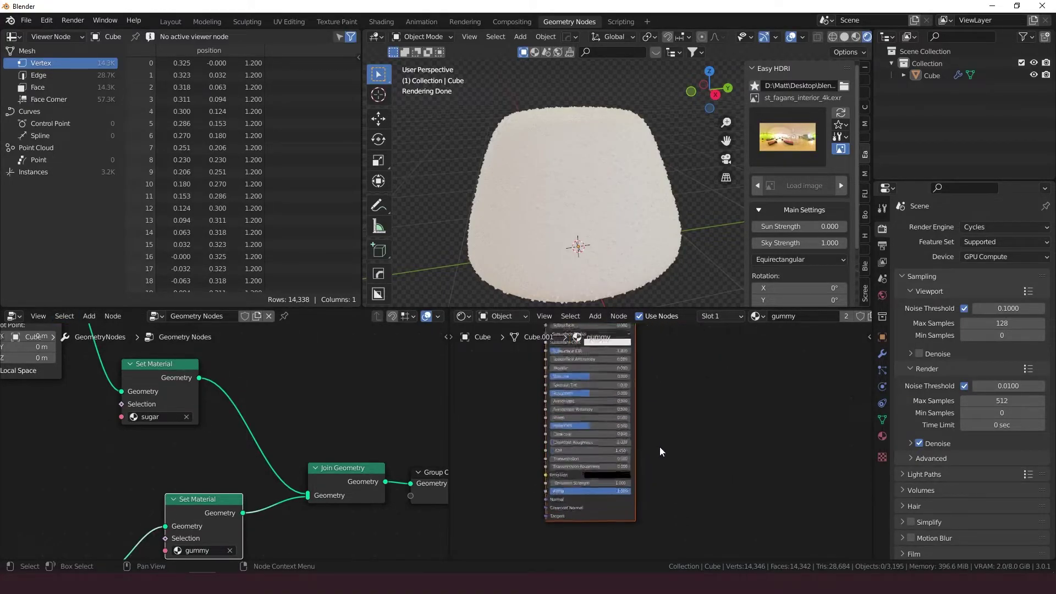
{"action": "left_click", "coordinate": [605, 463]}
{"action": "type", "text": "1"}
{"action": "key", "text": "Return"}
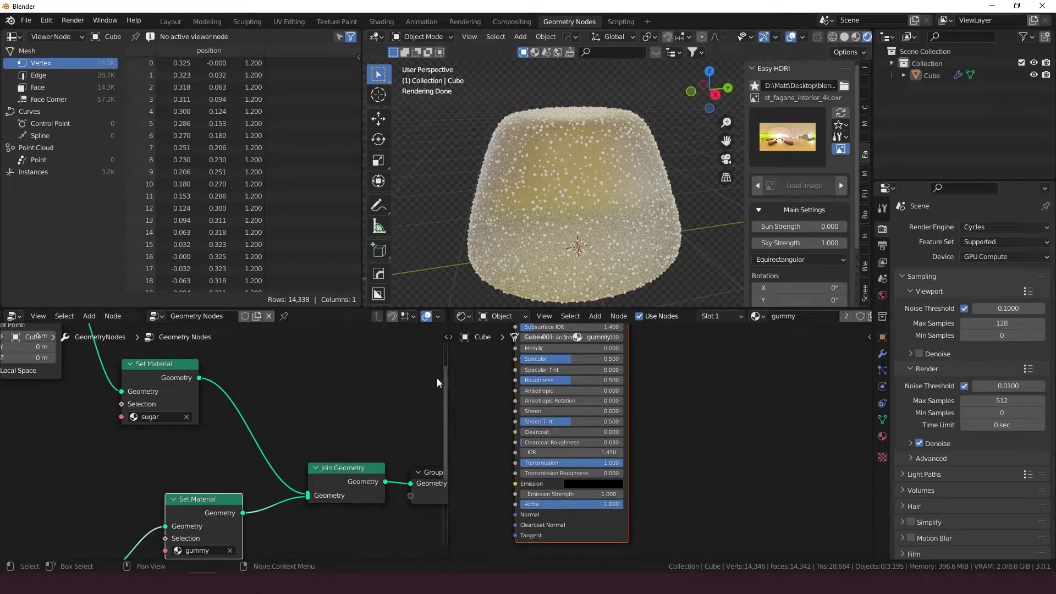
Step: Orbit closer over the sugar cubes to check the translucent gumdrop, moving the shader nodes aside
{"action": "scroll", "coordinate": [500, 463], "scroll_direction": "down", "scroll_amount": 1}
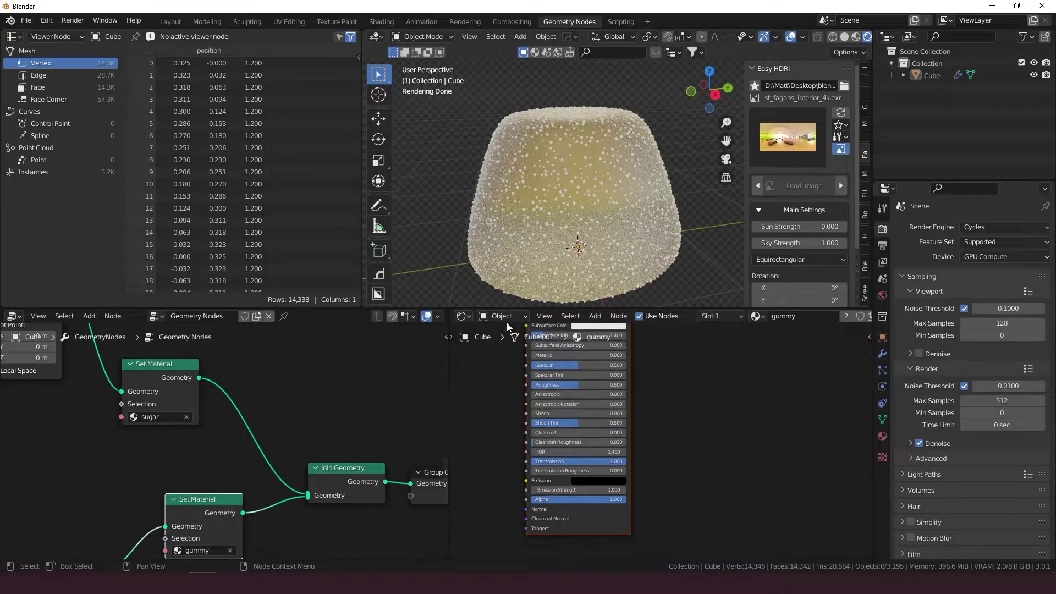
{"action": "scroll", "coordinate": [519, 250], "scroll_direction": "up", "scroll_amount": 5}
{"action": "scroll", "coordinate": [520, 248], "scroll_direction": "down", "scroll_amount": 5}
{"action": "middle_click_drag", "start_coordinate": [542, 227], "coordinate": [598, 249]}
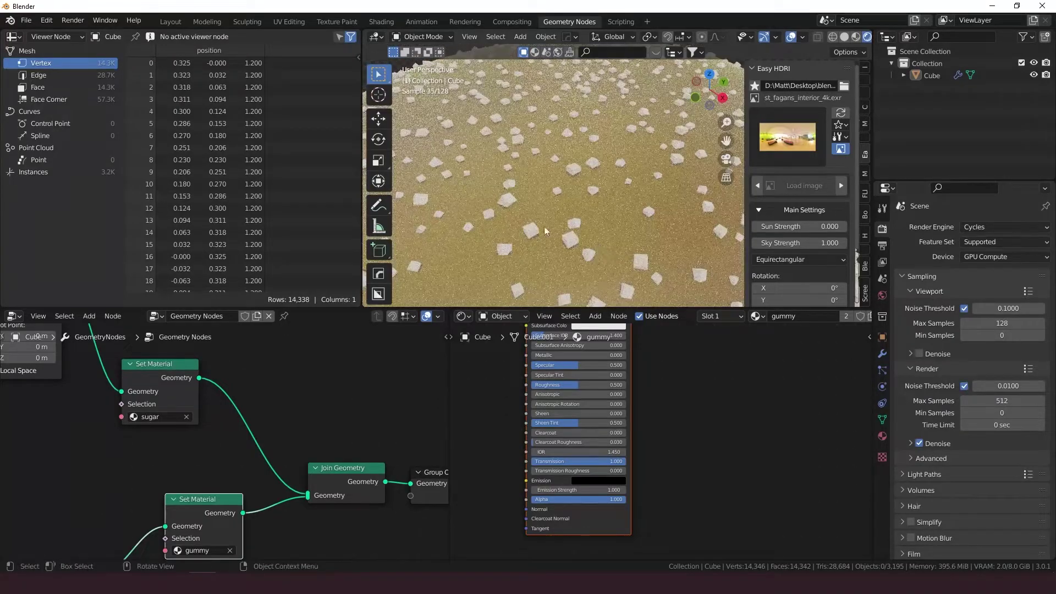
{"action": "middle_click_drag", "start_coordinate": [514, 448], "coordinate": [611, 419]}
Step: Add a 4D Voronoi Texture at scale 170 with its Distance driving the Principled Roughness
{"action": "left_click", "coordinate": [538, 455]}
{"action": "key", "text": "shift+a"}
{"action": "left_click", "coordinate": [548, 403]}
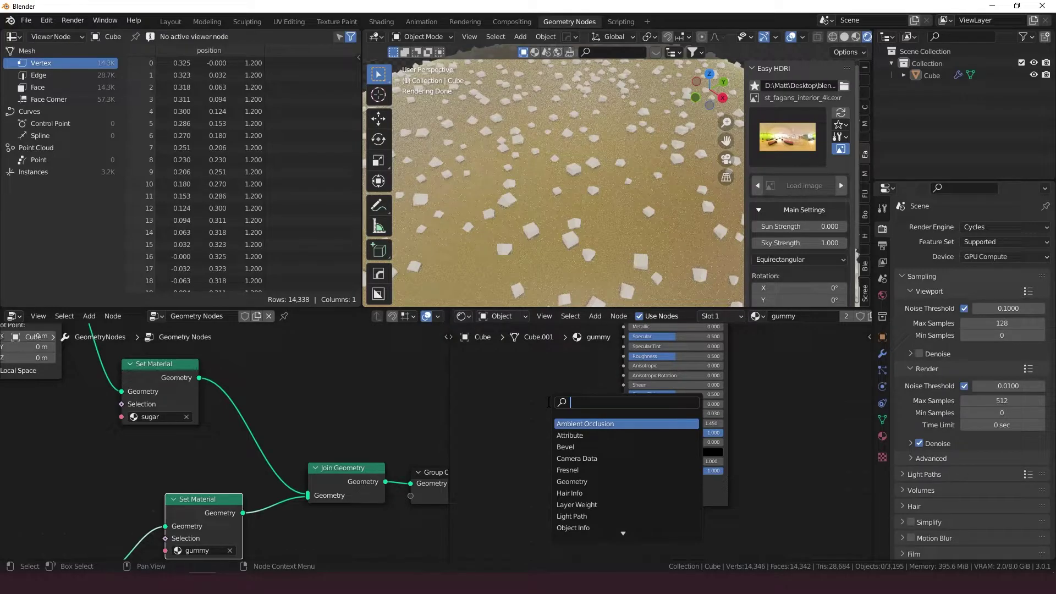
{"action": "type", "text": "voronoi"}
{"action": "key", "text": "Return"}
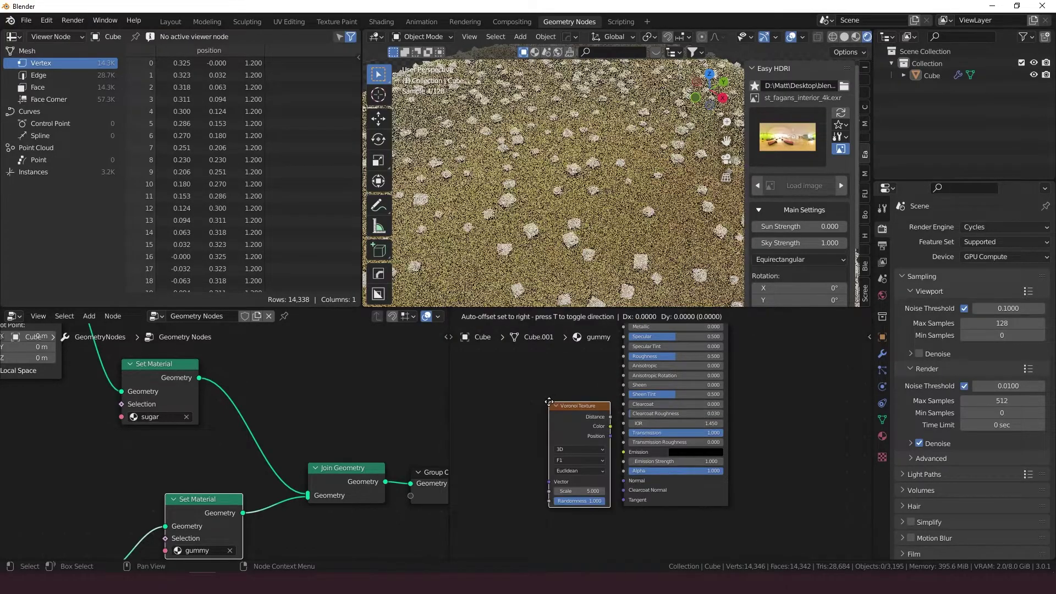
{"action": "left_click", "coordinate": [506, 394]}
{"action": "left_click", "coordinate": [526, 442]}
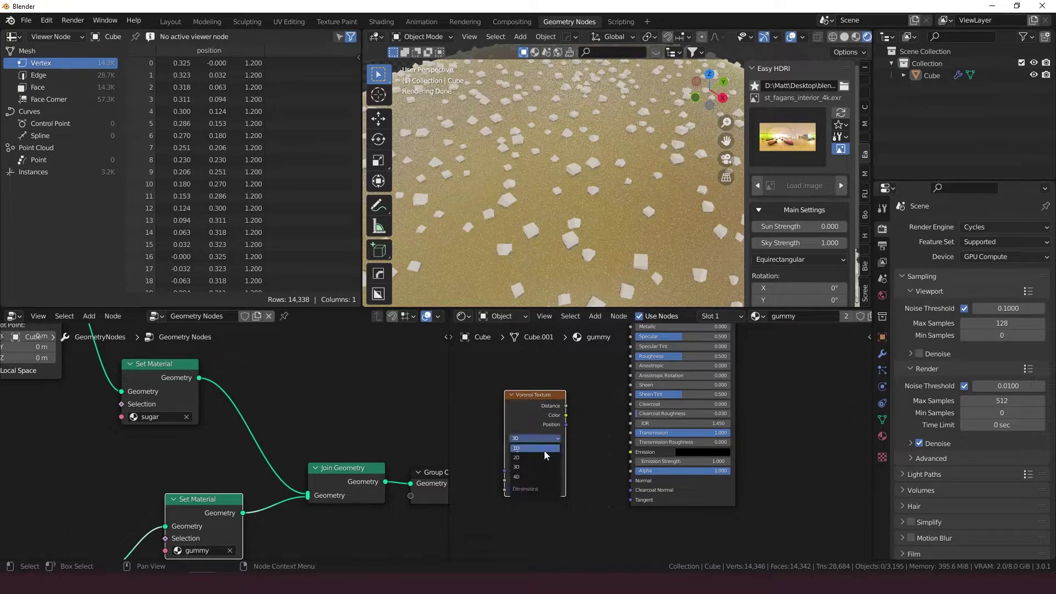
{"action": "left_click", "coordinate": [538, 476]}
{"action": "left_click_drag", "start_coordinate": [565, 405], "coordinate": [630, 356]}
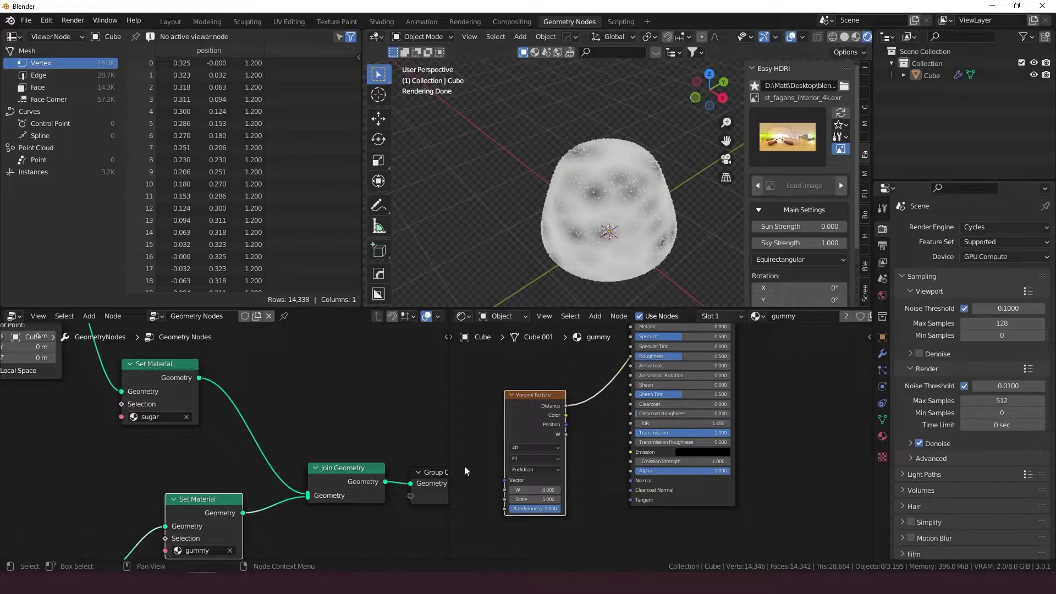
{"action": "double_click", "coordinate": [522, 499]}
{"action": "key", "text": "Return"}
Step: Insert a ColorRamp into the Voronoi-to-Roughness link
{"action": "scroll", "coordinate": [661, 163], "scroll_direction": "up", "scroll_amount": 7}
{"action": "scroll", "coordinate": [653, 176], "scroll_direction": "down", "scroll_amount": 2}
{"action": "scroll", "coordinate": [653, 171], "scroll_direction": "down", "scroll_amount": 5}
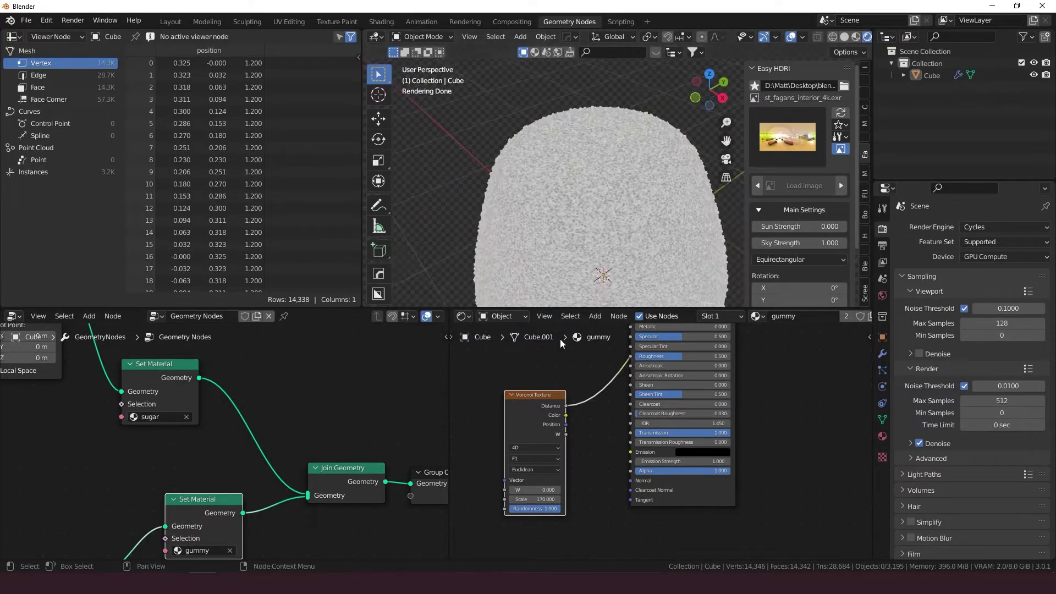
{"action": "left_click_drag", "start_coordinate": [539, 404], "coordinate": [477, 405]}
{"action": "left_click", "coordinate": [538, 395]}
{"action": "key", "text": "shift+a"}
{"action": "left_click", "coordinate": [535, 394]}
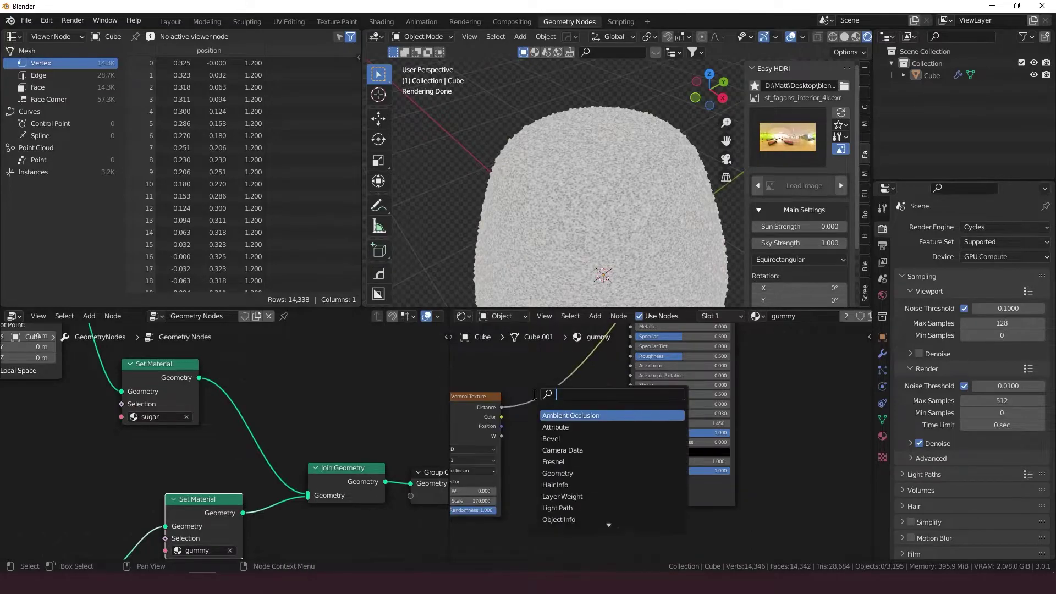
{"action": "type", "text": "color ramp"}
{"action": "key", "text": "Return"}
{"action": "left_click", "coordinate": [535, 394]}
Step: Reposition the Voronoi and ColorRamp nodes and add a third stop to the ramp
{"action": "scroll", "coordinate": [519, 368], "scroll_direction": "down", "scroll_amount": 1}
{"action": "key", "text": "g"}
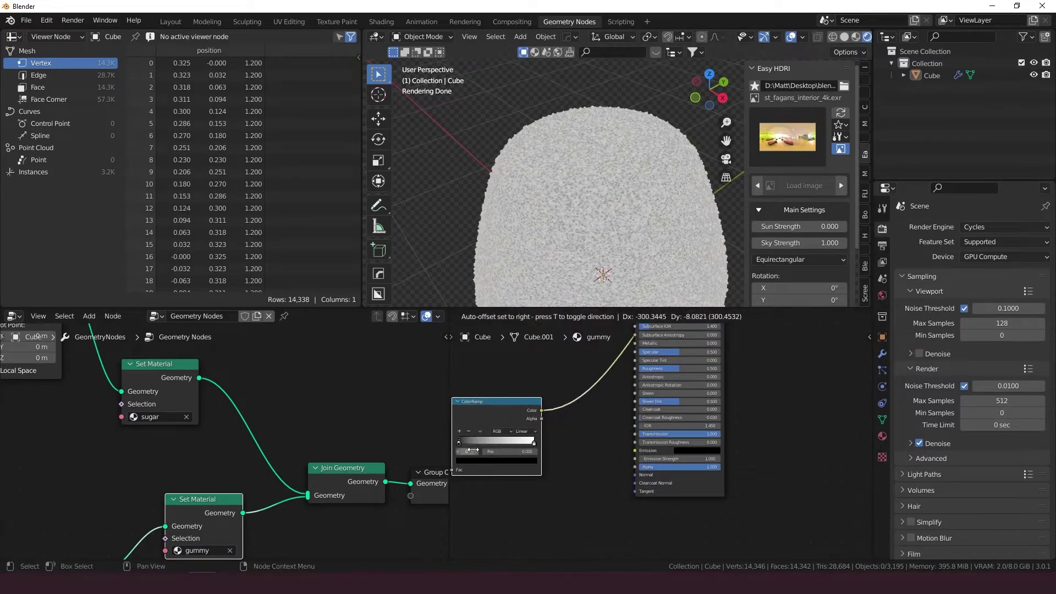
{"action": "left_click", "coordinate": [488, 451]}
{"action": "scroll", "coordinate": [523, 429], "scroll_direction": "down", "scroll_amount": 1}
{"action": "scroll", "coordinate": [528, 418], "scroll_direction": "up", "scroll_amount": 1}
{"action": "scroll", "coordinate": [562, 182], "scroll_direction": "up", "scroll_amount": 5}
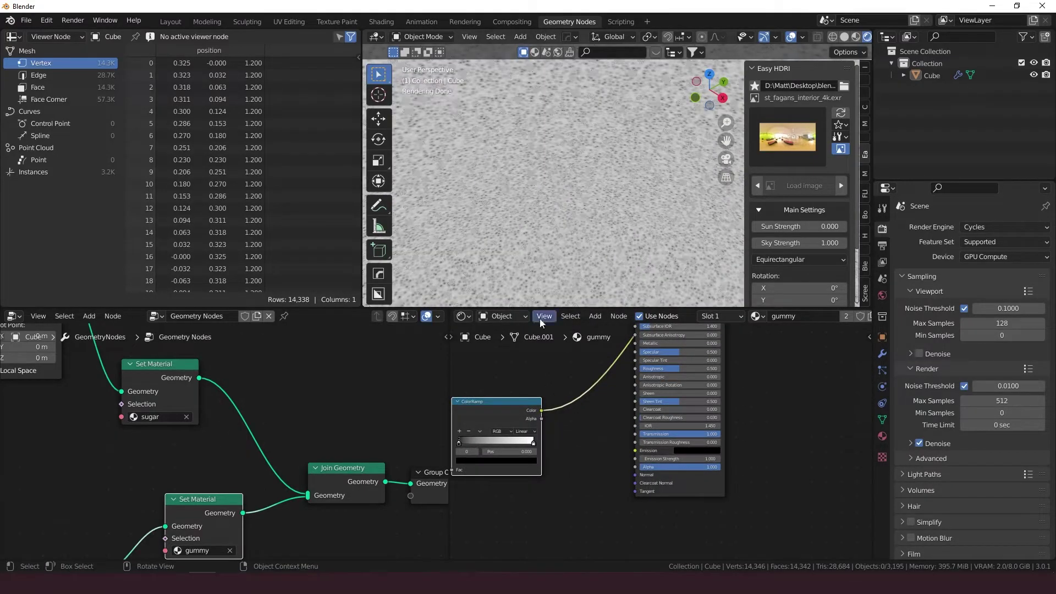
{"action": "scroll", "coordinate": [601, 374], "scroll_direction": "up", "scroll_amount": 3}
{"action": "middle_click_drag", "start_coordinate": [511, 408], "coordinate": [530, 409]}
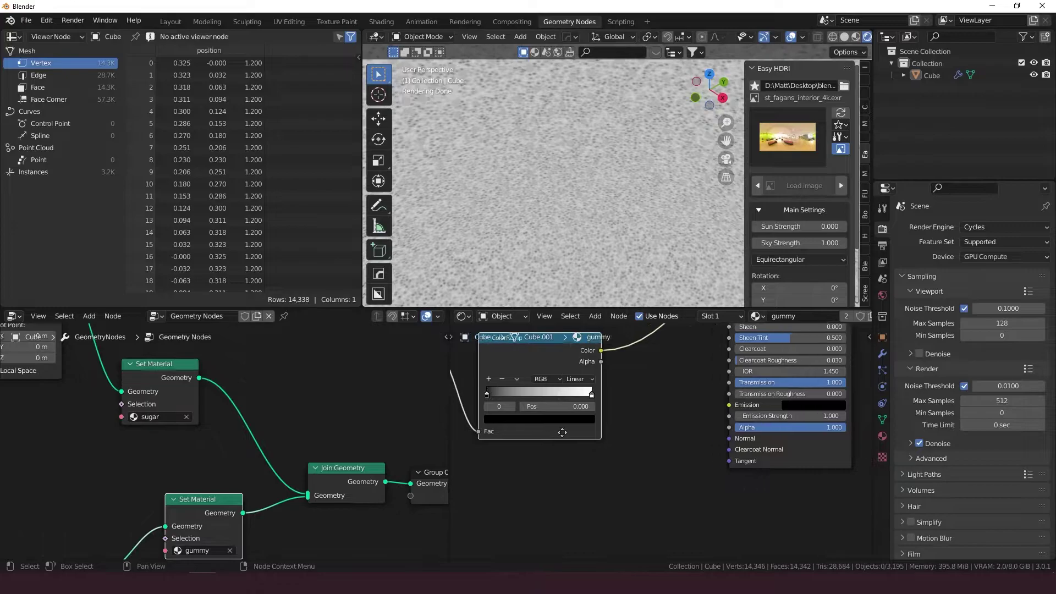
{"action": "left_click", "coordinate": [493, 380]}
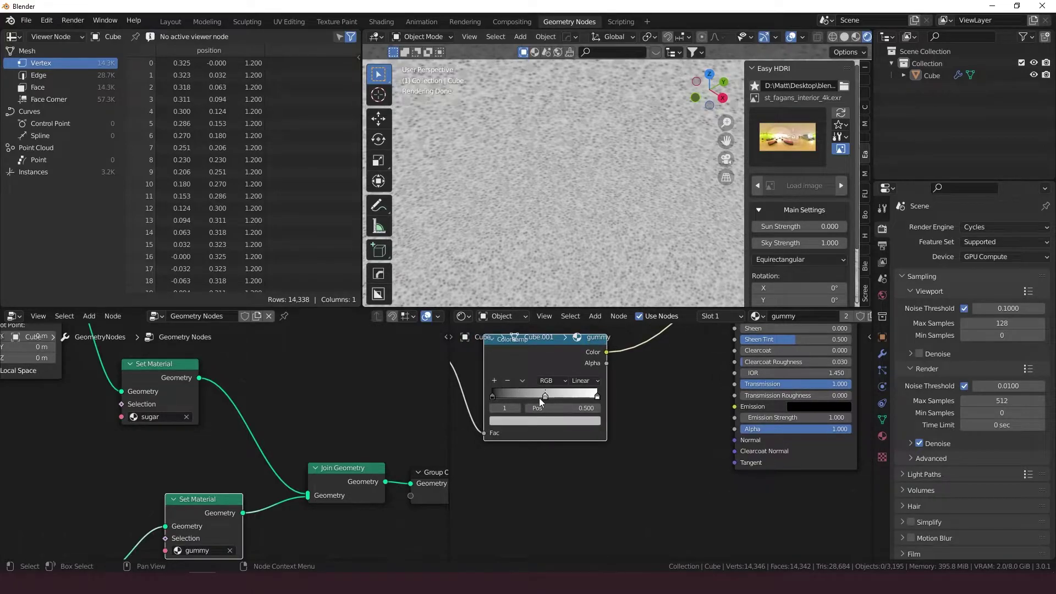
{"action": "left_click_drag", "start_coordinate": [492, 395], "coordinate": [432, 377]}
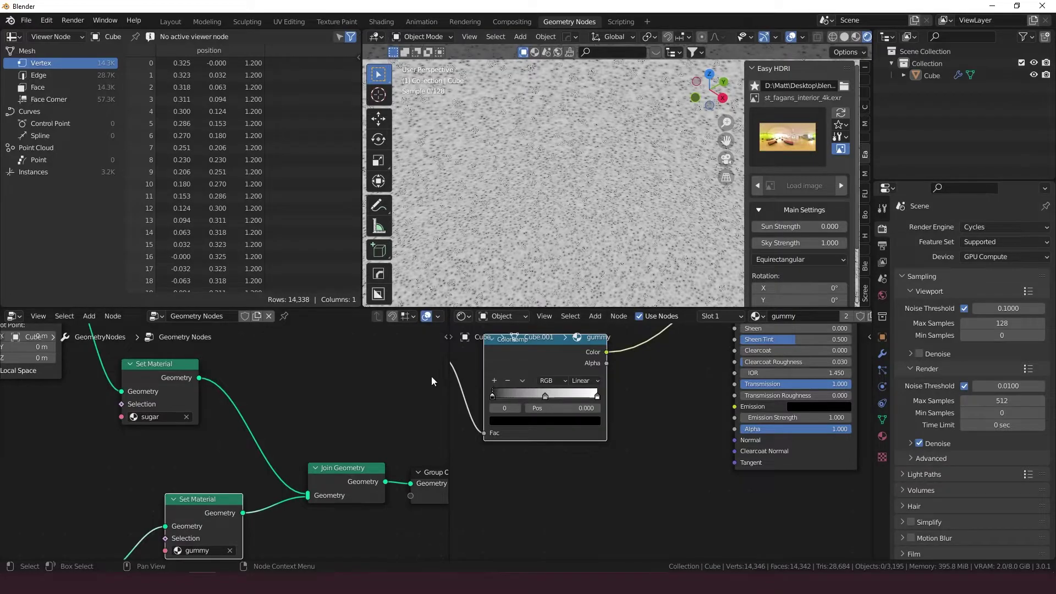
Step: Darken the middle ramp stop to value 0.157, slide it to about 0.674, and orbit to inspect
{"action": "left_click", "coordinate": [547, 396]}
{"action": "left_click", "coordinate": [546, 420]}
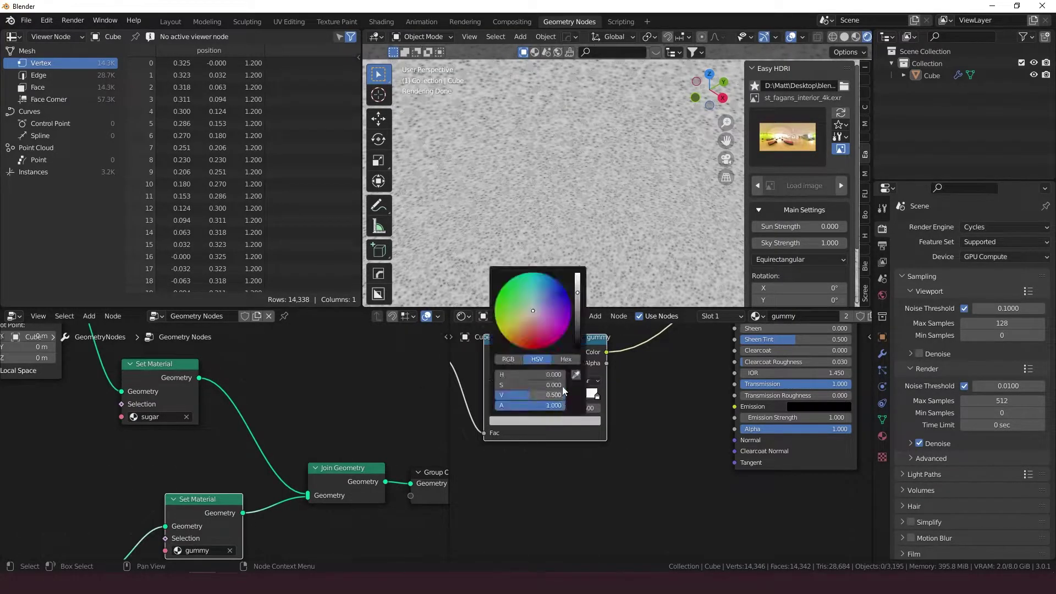
{"action": "left_click", "coordinate": [577, 319]}
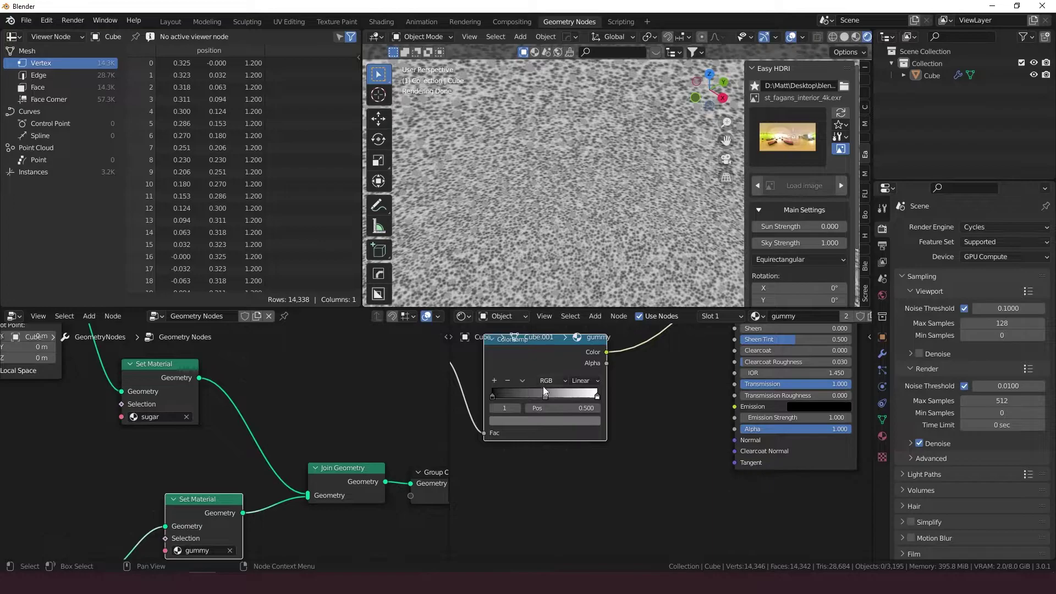
{"action": "left_click_drag", "start_coordinate": [545, 394], "coordinate": [563, 393]}
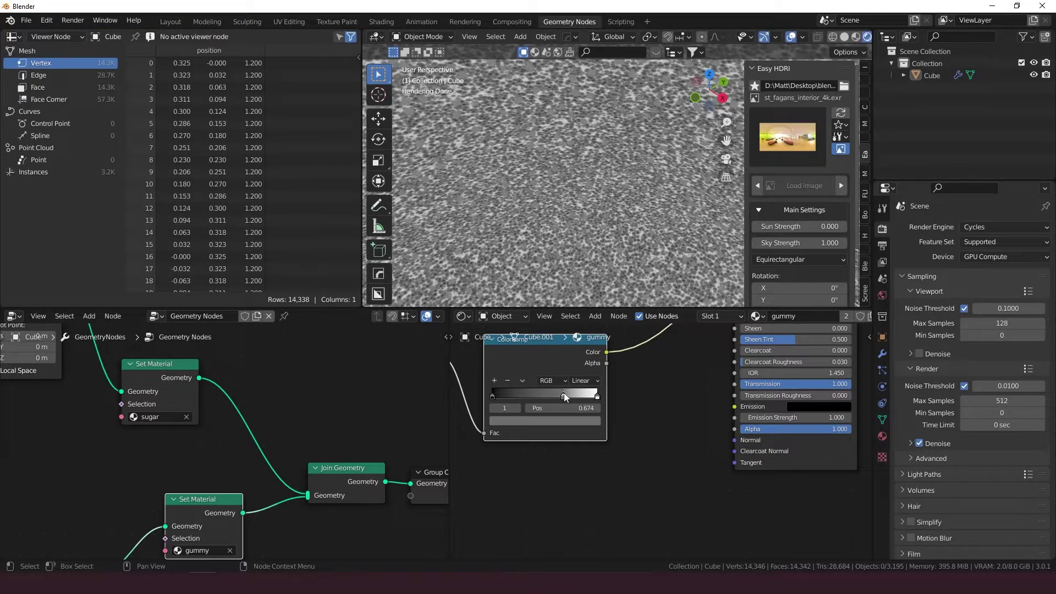
{"action": "scroll", "coordinate": [657, 211], "scroll_direction": "down", "scroll_amount": 3}
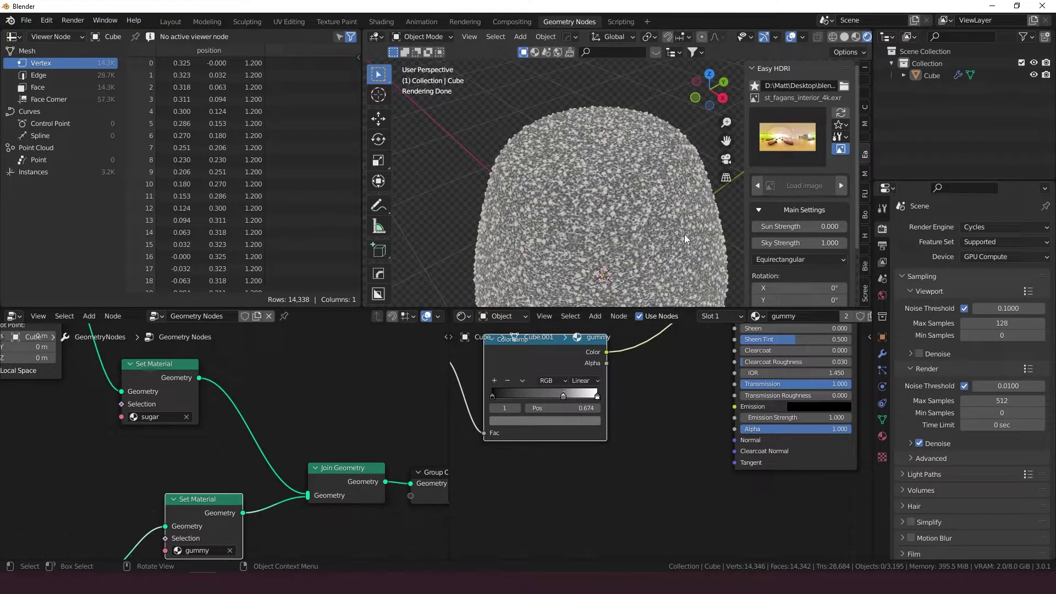
{"action": "middle_click_drag", "start_coordinate": [684, 235], "coordinate": [649, 266]}
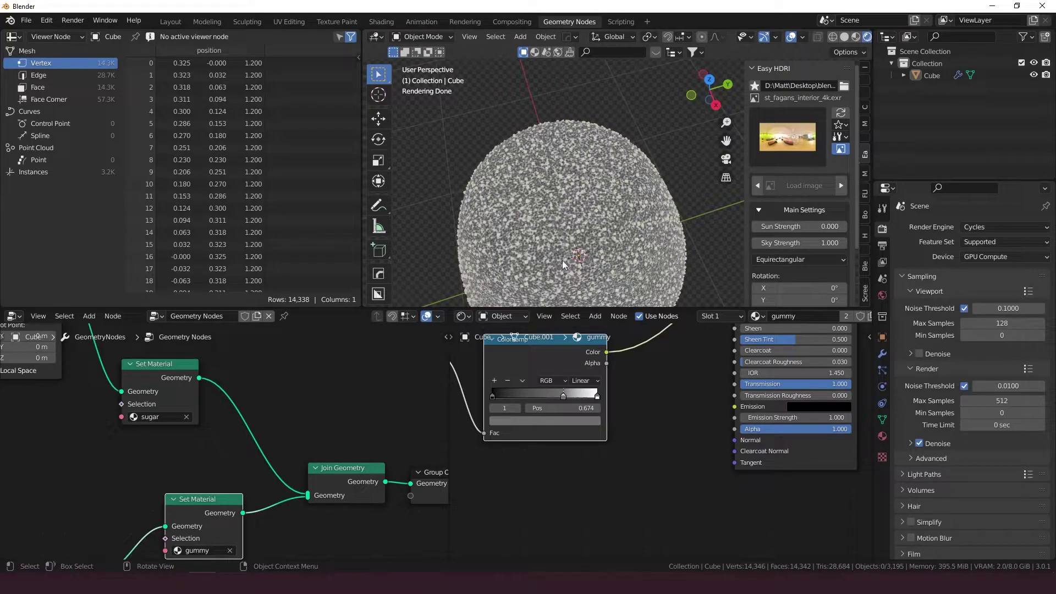
{"action": "scroll", "coordinate": [632, 393], "scroll_direction": "down", "scroll_amount": 3}
Step: Add a Bump node with the ColorRamp Color feeding its Height input
{"action": "key", "text": "shift+a"}
{"action": "left_click", "coordinate": [637, 376]}
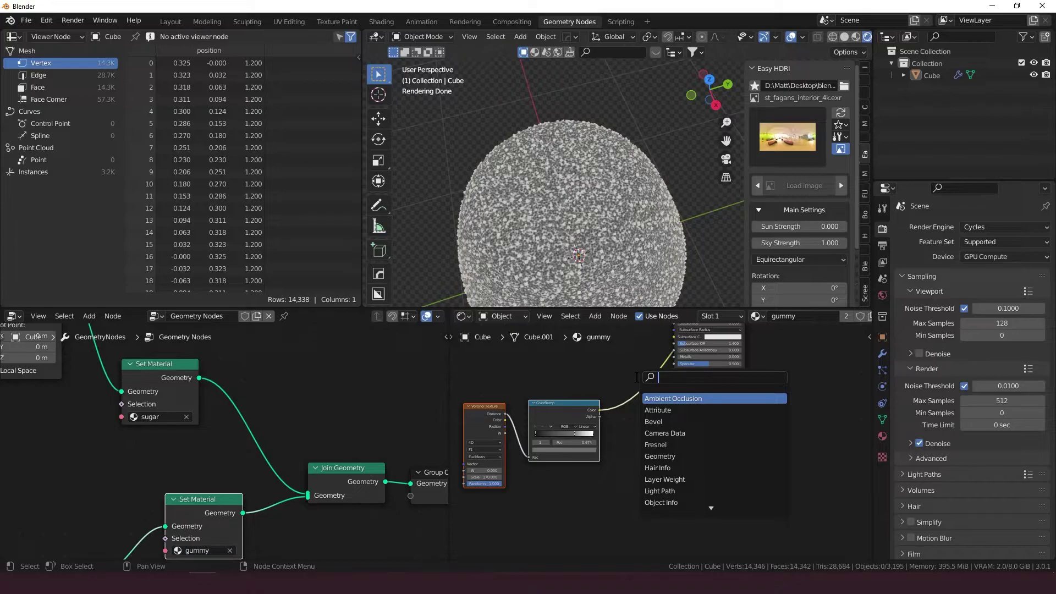
{"action": "type", "text": "bump"}
{"action": "key", "text": "Return"}
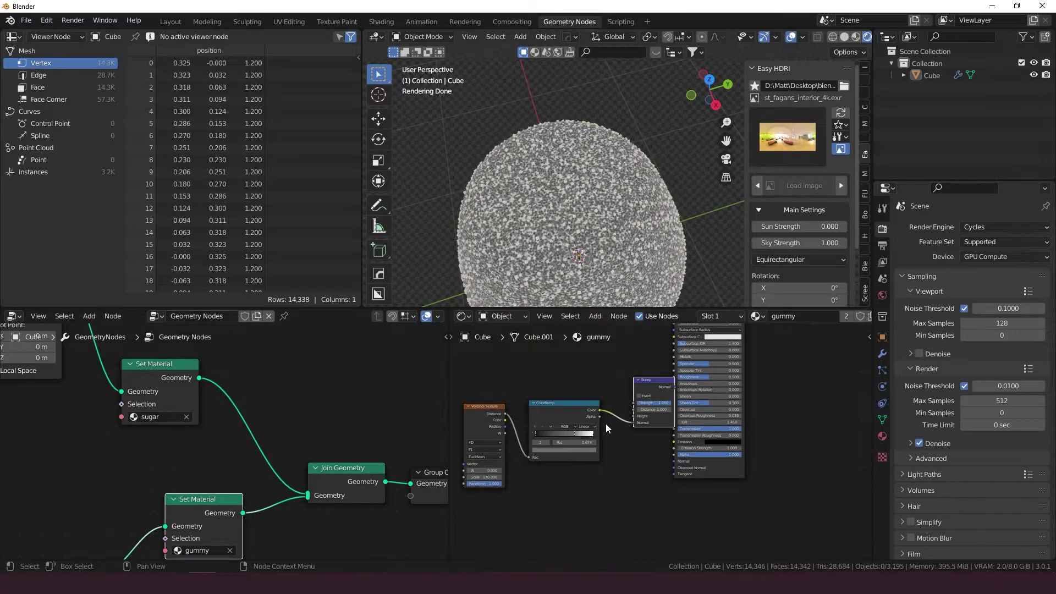
{"action": "left_click_drag", "start_coordinate": [601, 412], "coordinate": [601, 442]}
{"action": "left_click", "coordinate": [634, 427]}
{"action": "middle_click_drag", "start_coordinate": [629, 202], "coordinate": [658, 132]}
{"action": "scroll", "coordinate": [608, 177], "scroll_direction": "up", "scroll_amount": 5}
{"action": "scroll", "coordinate": [629, 189], "scroll_direction": "down", "scroll_amount": 4}
{"action": "middle_click_drag", "start_coordinate": [665, 196], "coordinate": [645, 215]}
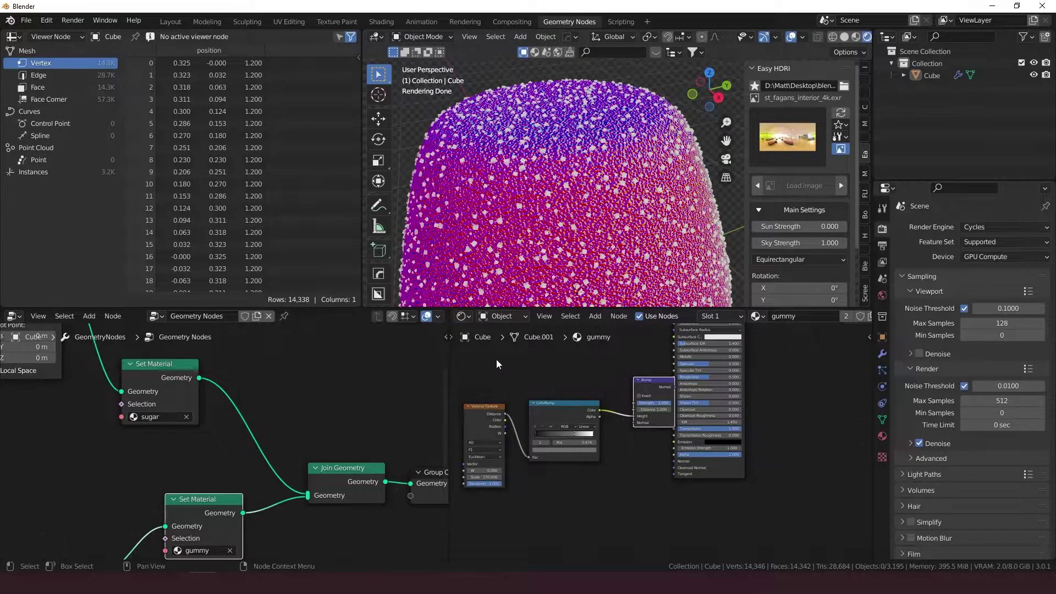
Step: Enable Invert on the Bump node and shift the Voronoi and ColorRamp nodes down and right
{"action": "left_click_drag", "start_coordinate": [496, 358], "coordinate": [637, 467]}
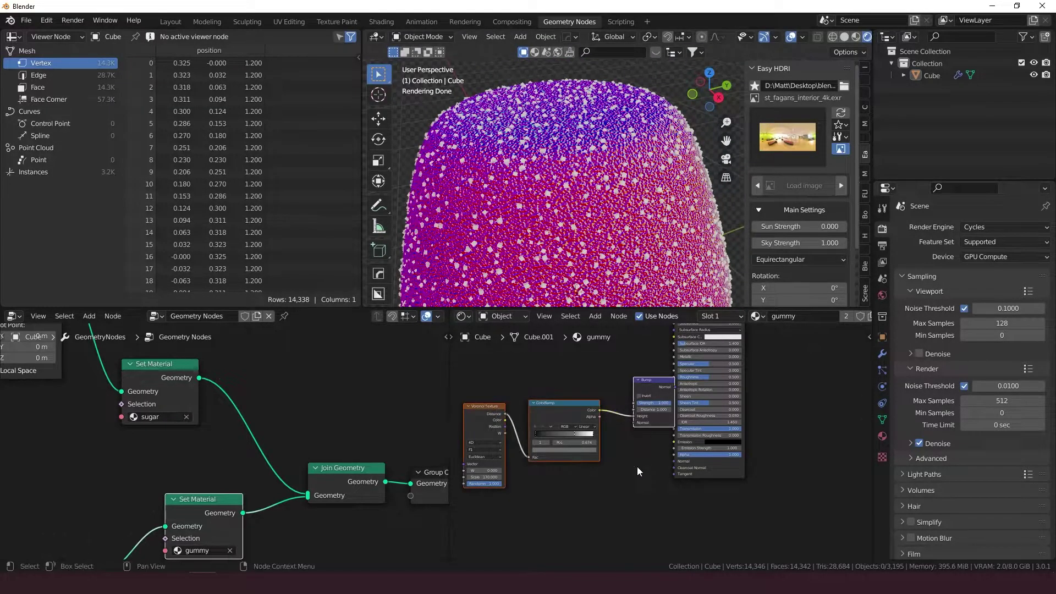
{"action": "left_click", "coordinate": [639, 396]}
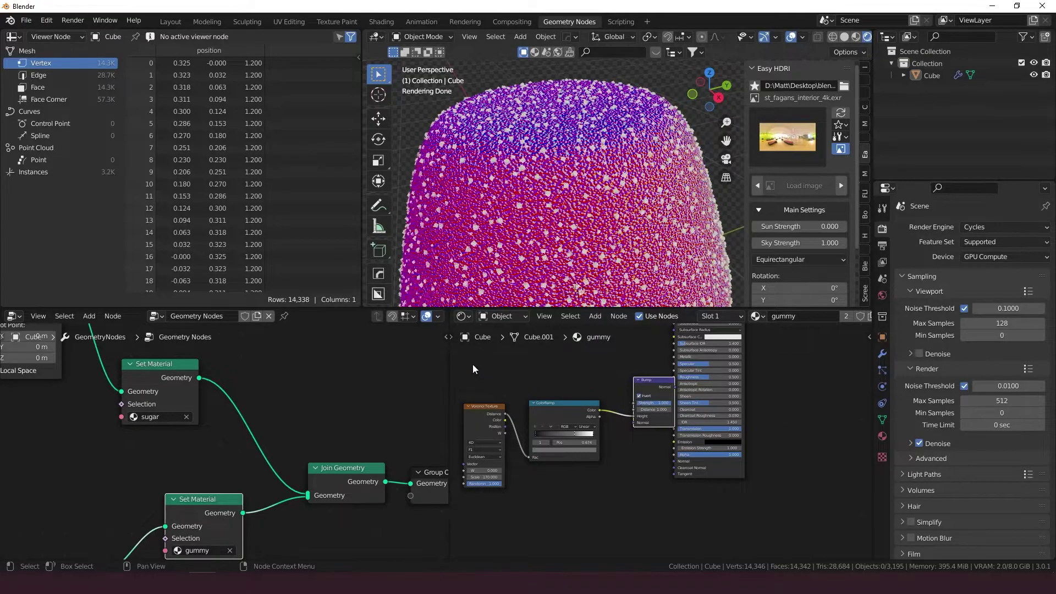
{"action": "left_click_drag", "start_coordinate": [466, 365], "coordinate": [647, 462]}
{"action": "scroll", "coordinate": [542, 205], "scroll_direction": "up", "scroll_amount": 8}
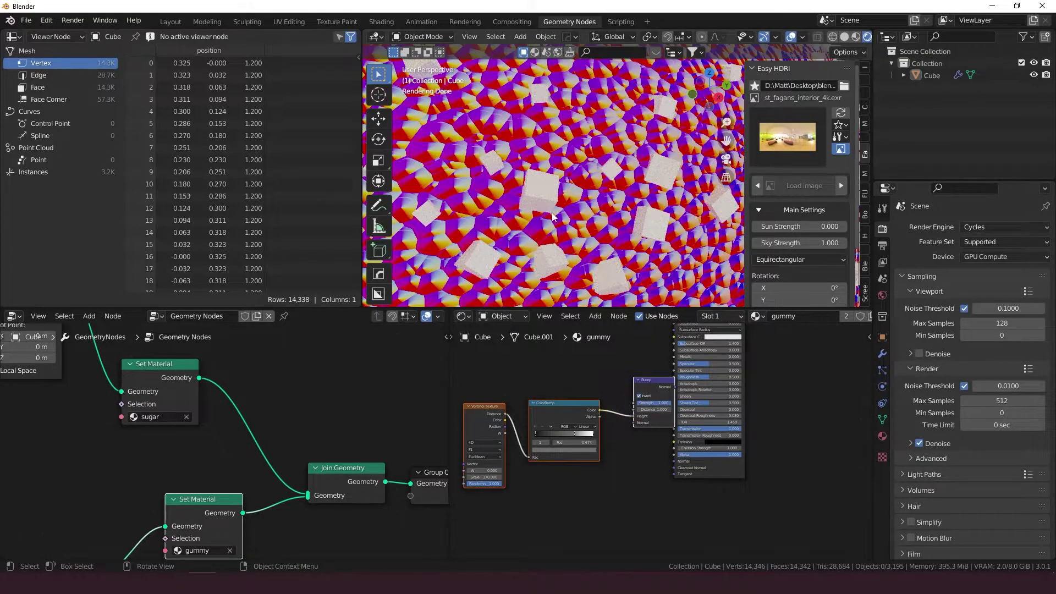
{"action": "scroll", "coordinate": [557, 233], "scroll_direction": "down", "scroll_amount": 8}
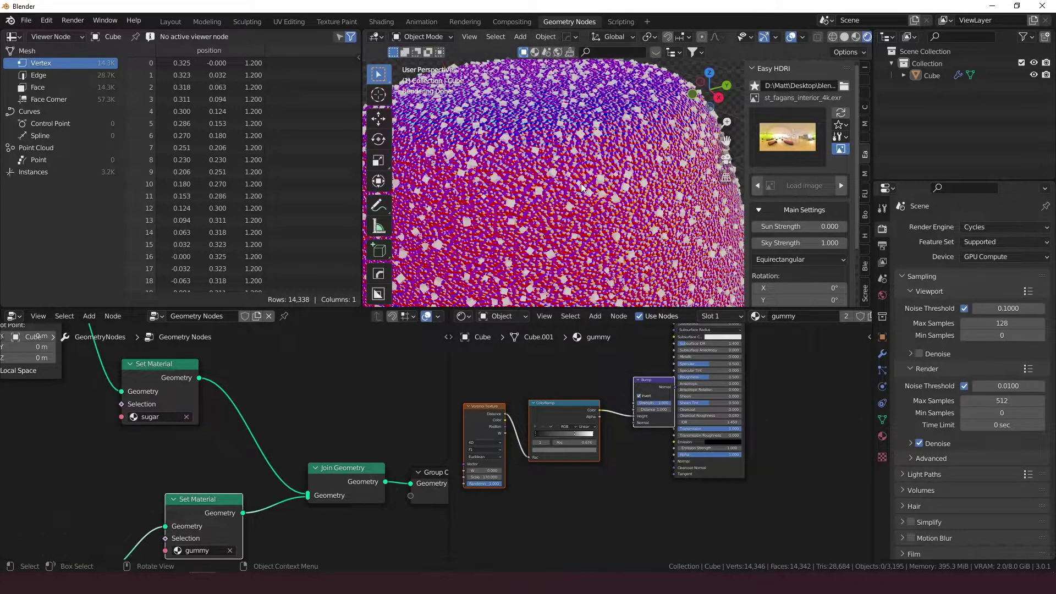
{"action": "scroll", "coordinate": [579, 504], "scroll_direction": "down", "scroll_amount": 3}
{"action": "left_click_drag", "start_coordinate": [609, 438], "coordinate": [671, 454]}
Step: Reconnect the Principled BSDF to the Material Output Surface and orbit to inspect the bumpy gumdrop
{"action": "left_click", "coordinate": [686, 347], "text": "ctrl+shift"}
{"action": "scroll", "coordinate": [694, 187], "scroll_direction": "down", "scroll_amount": 6}
{"action": "scroll", "coordinate": [641, 253], "scroll_direction": "up", "scroll_amount": 8}
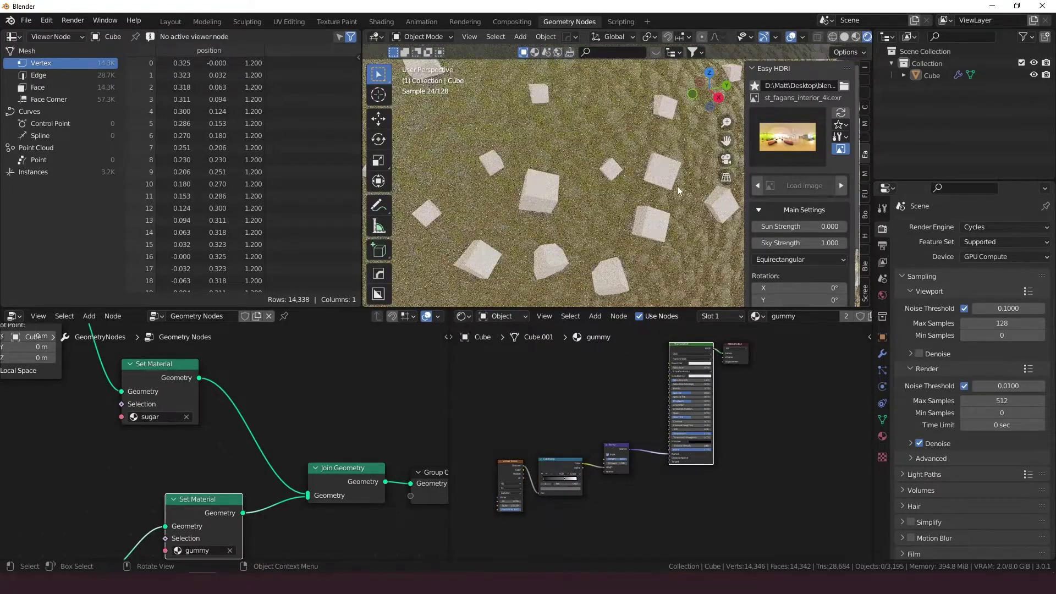
{"action": "middle_click_drag", "start_coordinate": [677, 185], "coordinate": [656, 220]}
{"action": "scroll", "coordinate": [655, 221], "scroll_direction": "down", "scroll_amount": 7}
{"action": "middle_click_drag", "start_coordinate": [599, 243], "coordinate": [619, 306]}
{"action": "scroll", "coordinate": [573, 421], "scroll_direction": "up", "scroll_amount": 5}
{"action": "middle_click_drag", "start_coordinate": [595, 428], "coordinate": [537, 515]}
Step: Add a new ColorRamp feeding the gummy Base Color, with Constant interpolation
{"action": "key", "text": "shift+a"}
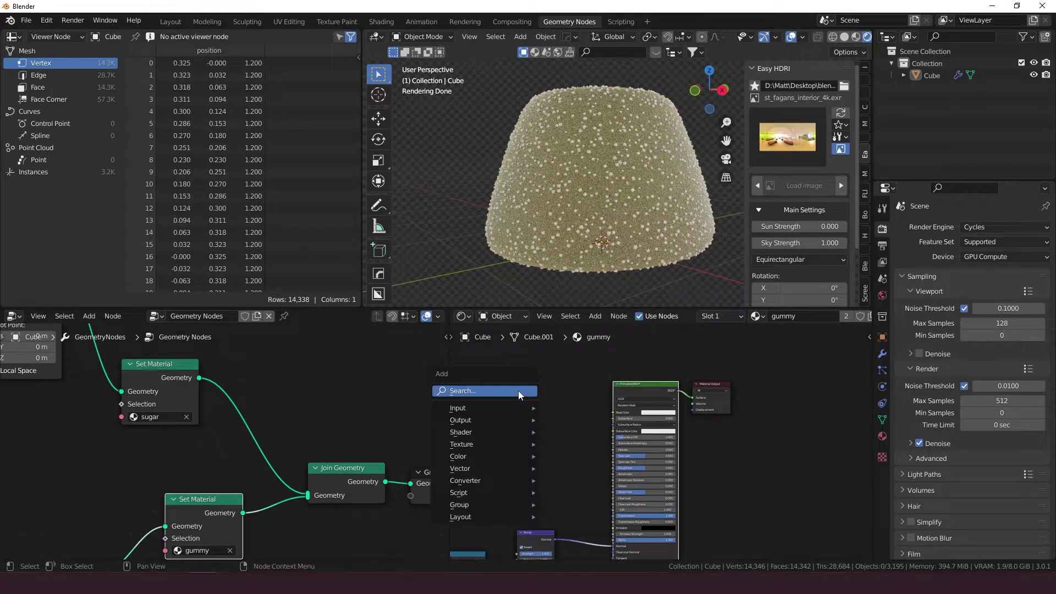
{"action": "left_click", "coordinate": [518, 390]}
{"action": "type", "text": "color ramp"}
{"action": "key", "text": "Return"}
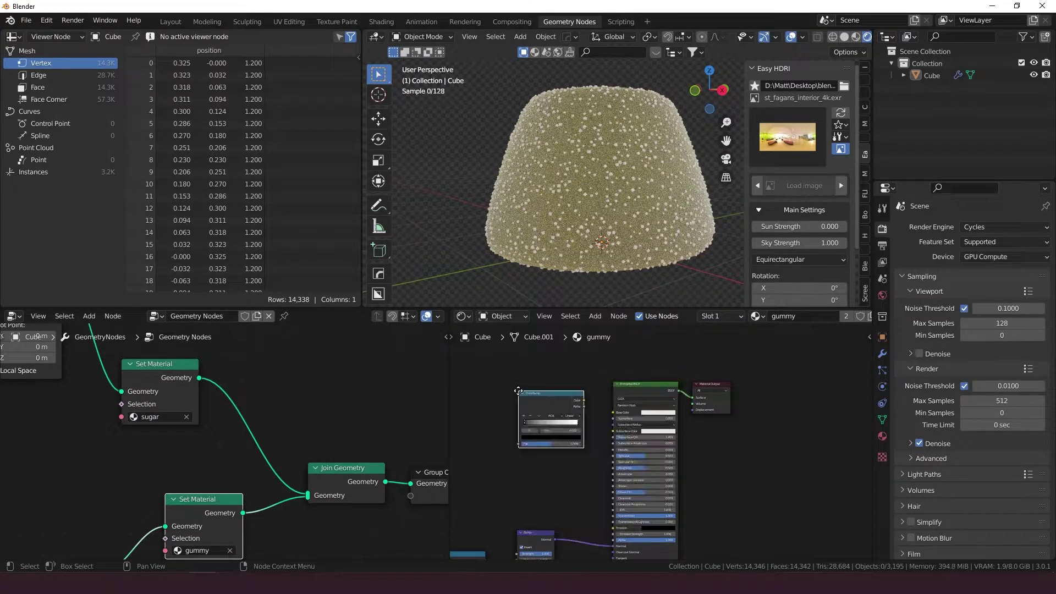
{"action": "left_click", "coordinate": [518, 391]}
{"action": "left_click_drag", "start_coordinate": [584, 400], "coordinate": [614, 412]}
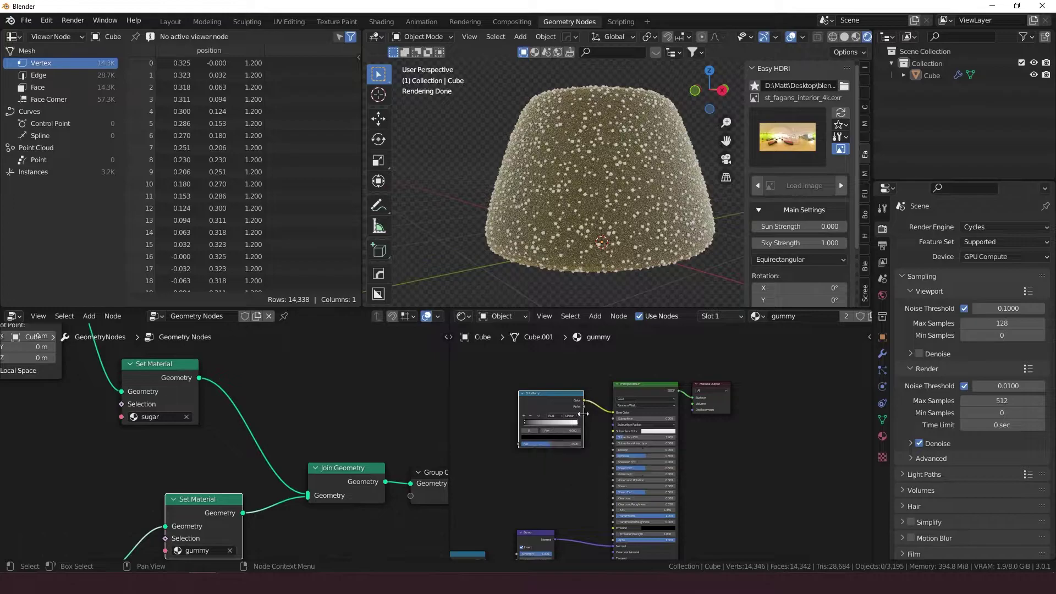
{"action": "left_click", "coordinate": [572, 416]}
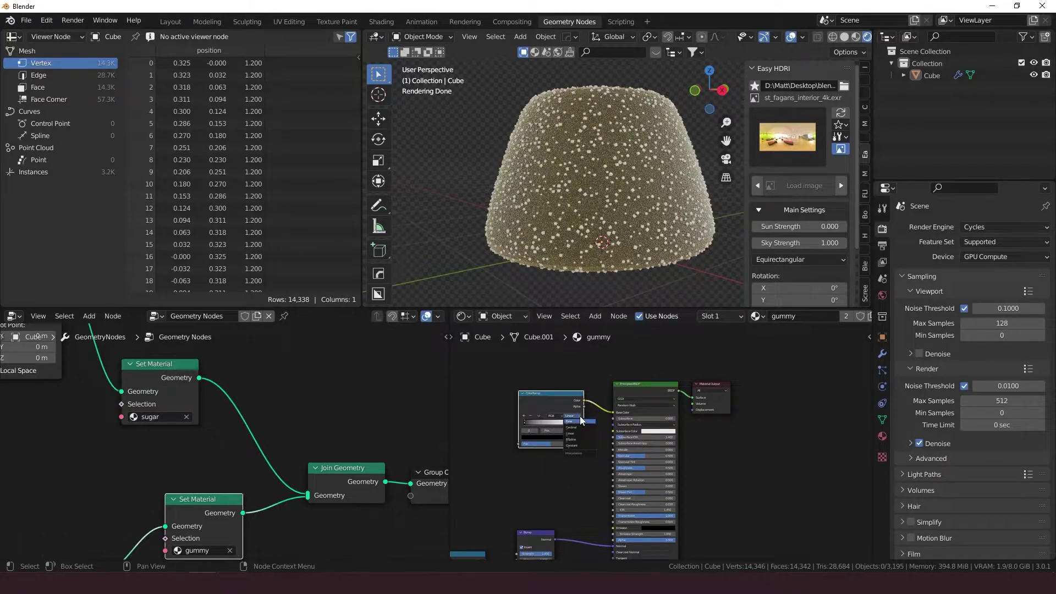
{"action": "scroll", "coordinate": [577, 421], "scroll_direction": "up", "scroll_amount": 3}
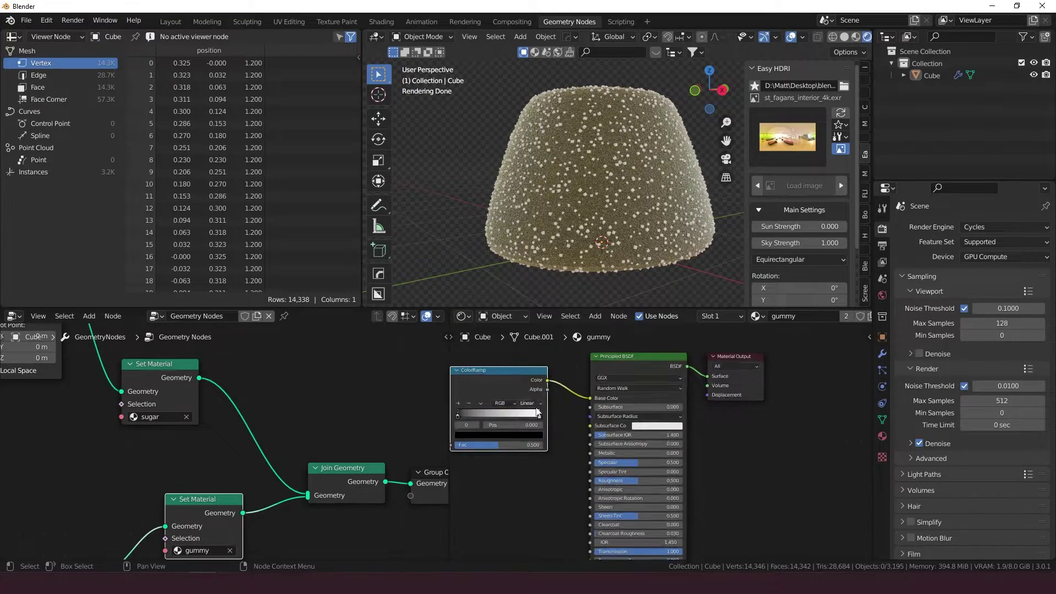
{"action": "left_click", "coordinate": [541, 407]}
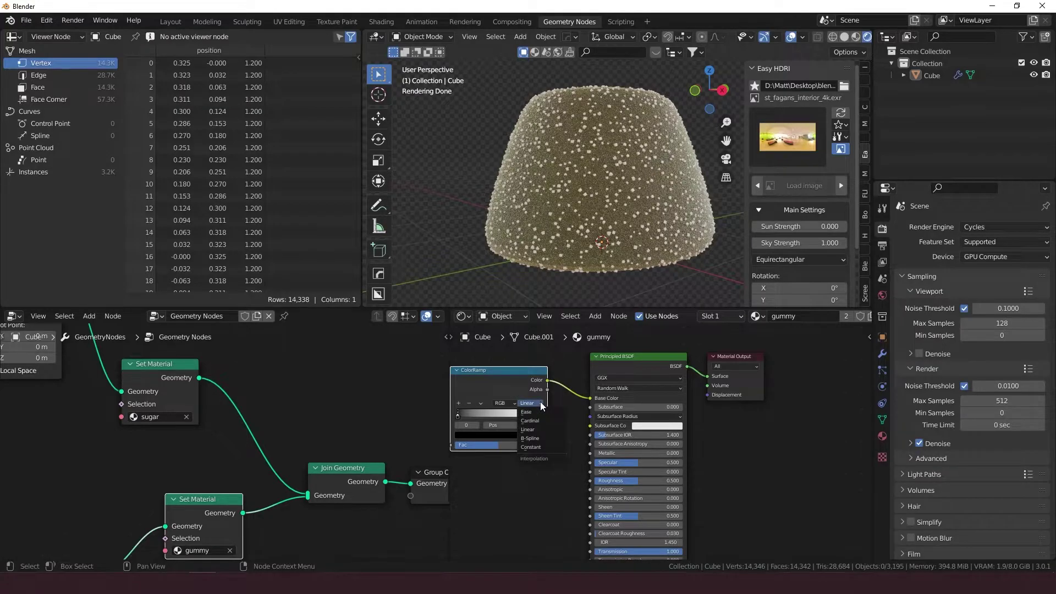
{"action": "left_click", "coordinate": [538, 447]}
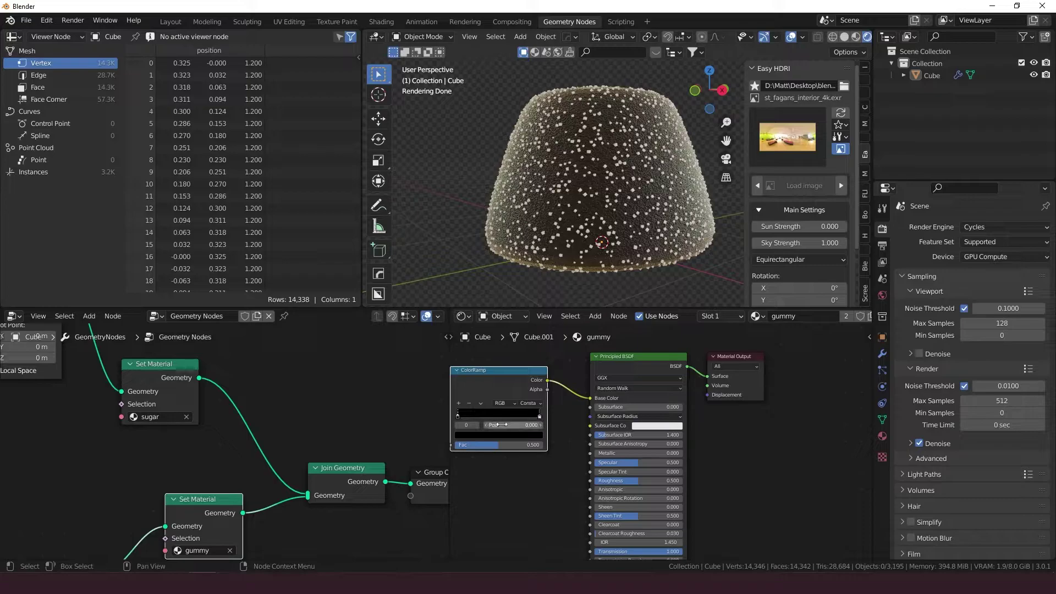
Step: Make the first ramp stop pink and add a second, pale pink stop at full brightness
{"action": "left_click", "coordinate": [479, 435]}
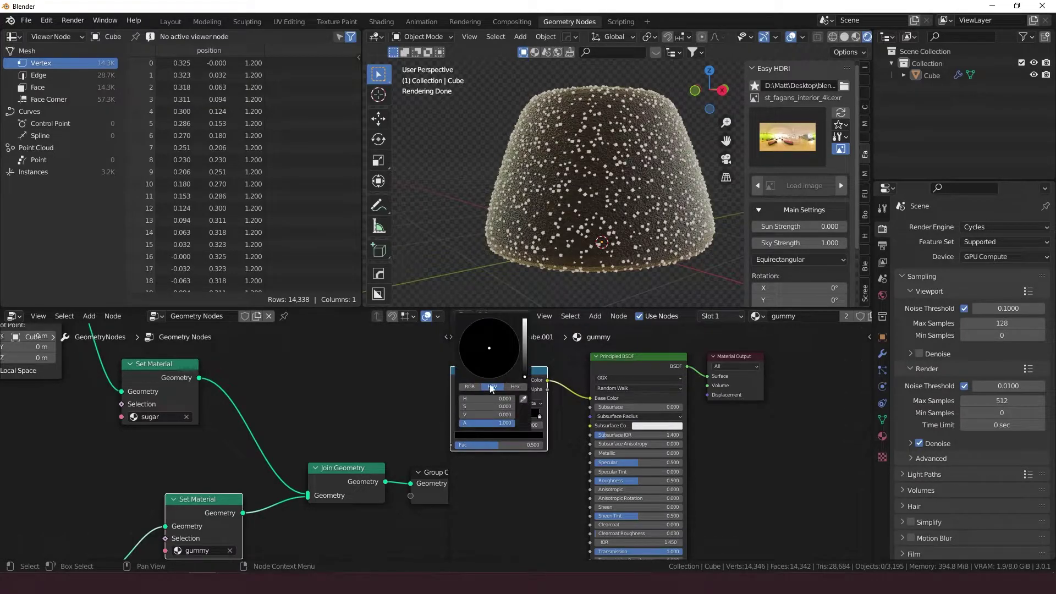
{"action": "left_click", "coordinate": [525, 329]}
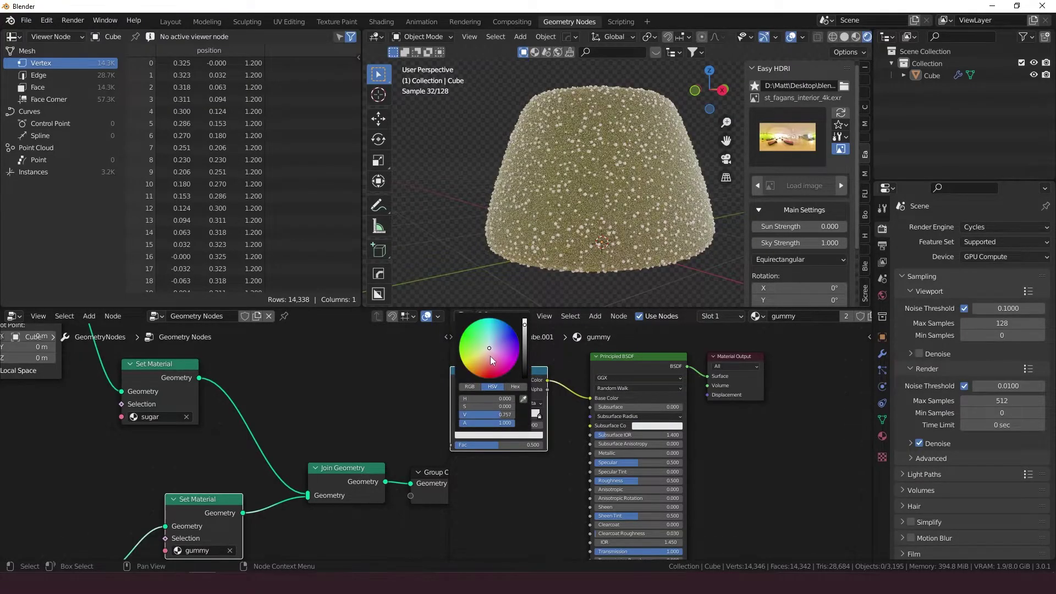
{"action": "left_click_drag", "start_coordinate": [491, 356], "coordinate": [494, 355]}
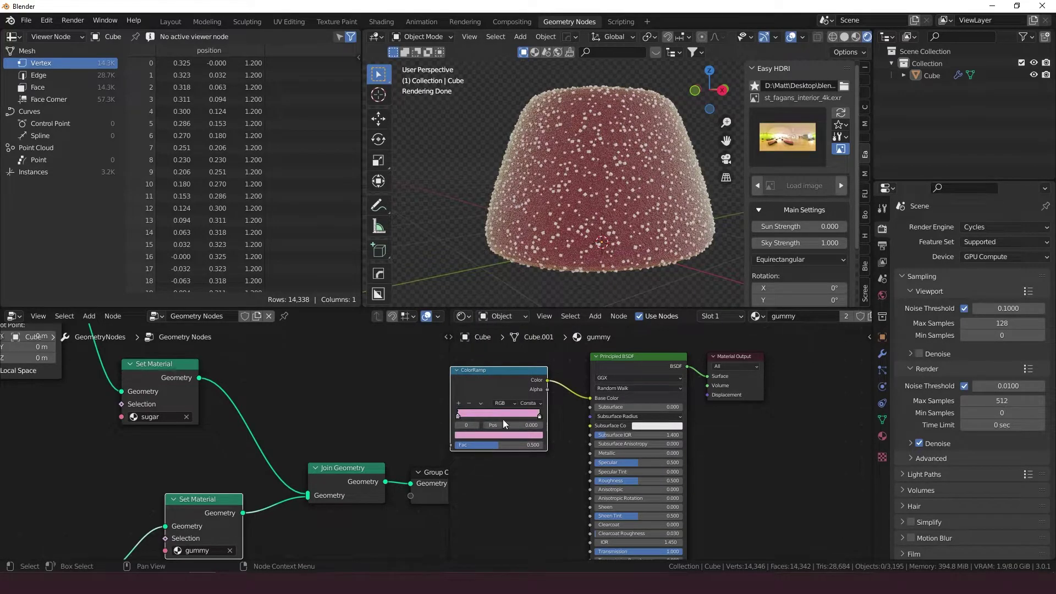
{"action": "left_click", "coordinate": [464, 404]}
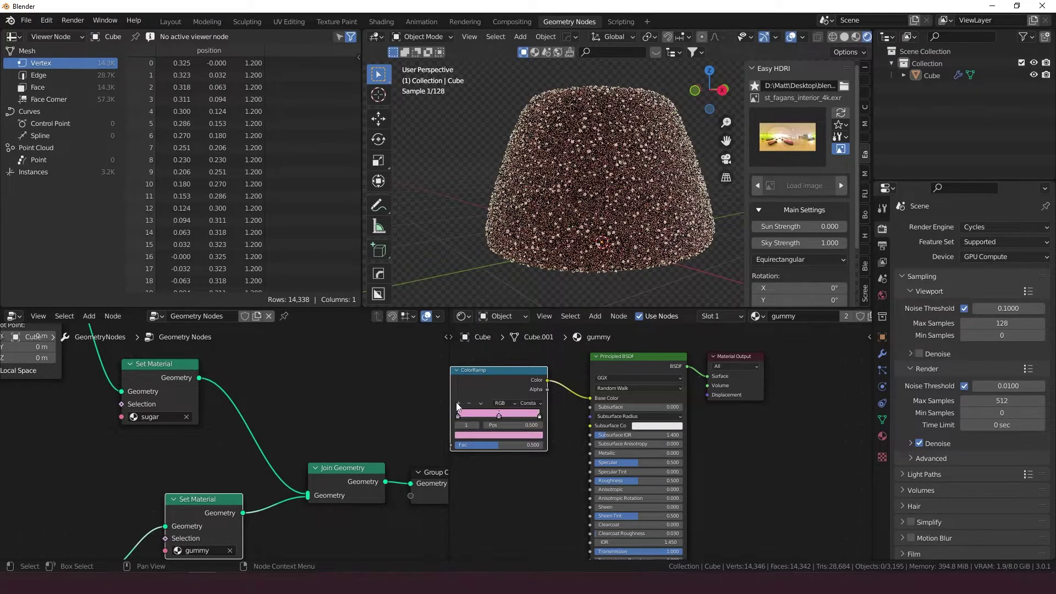
{"action": "left_click", "coordinate": [490, 436]}
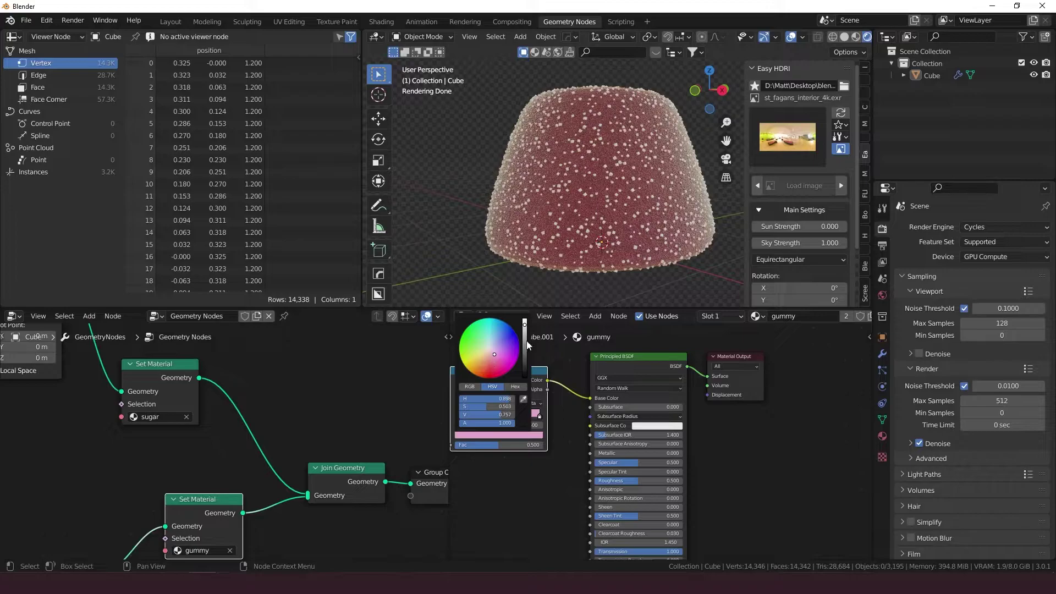
{"action": "left_click", "coordinate": [490, 350]}
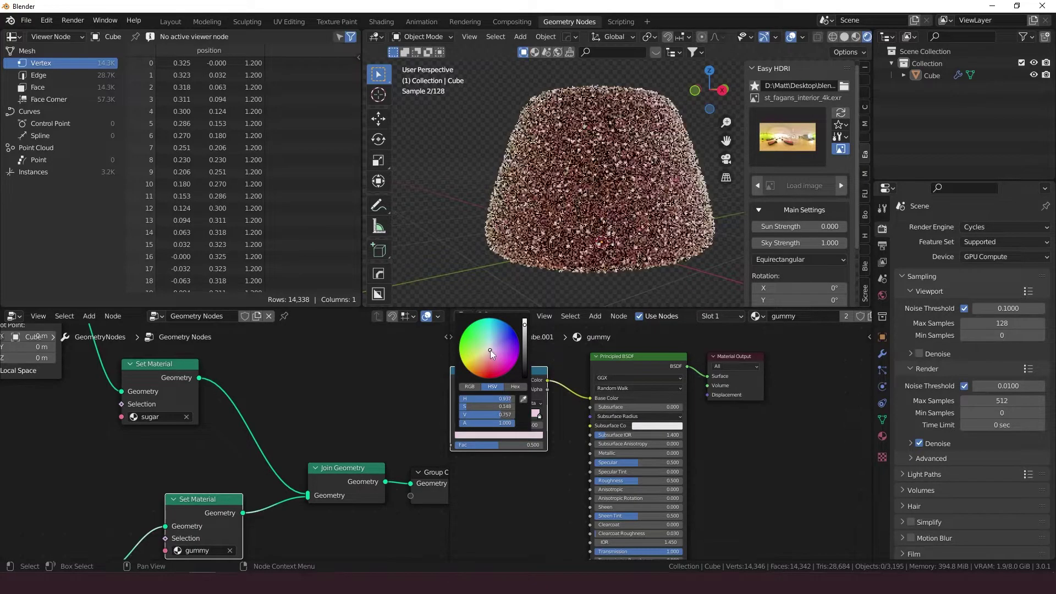
{"action": "left_click", "coordinate": [525, 323]}
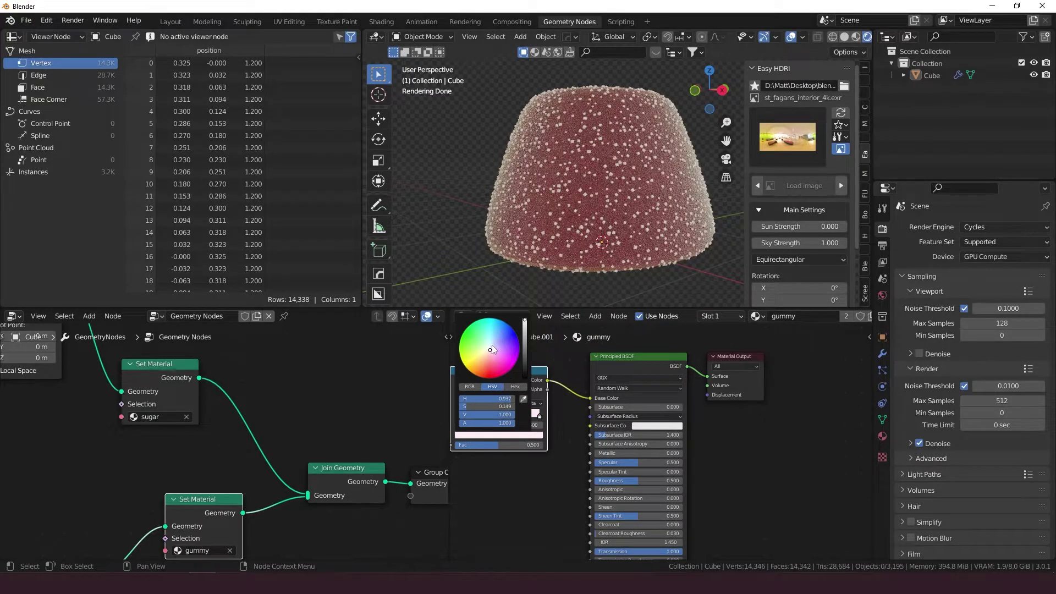
{"action": "left_click", "coordinate": [491, 348]}
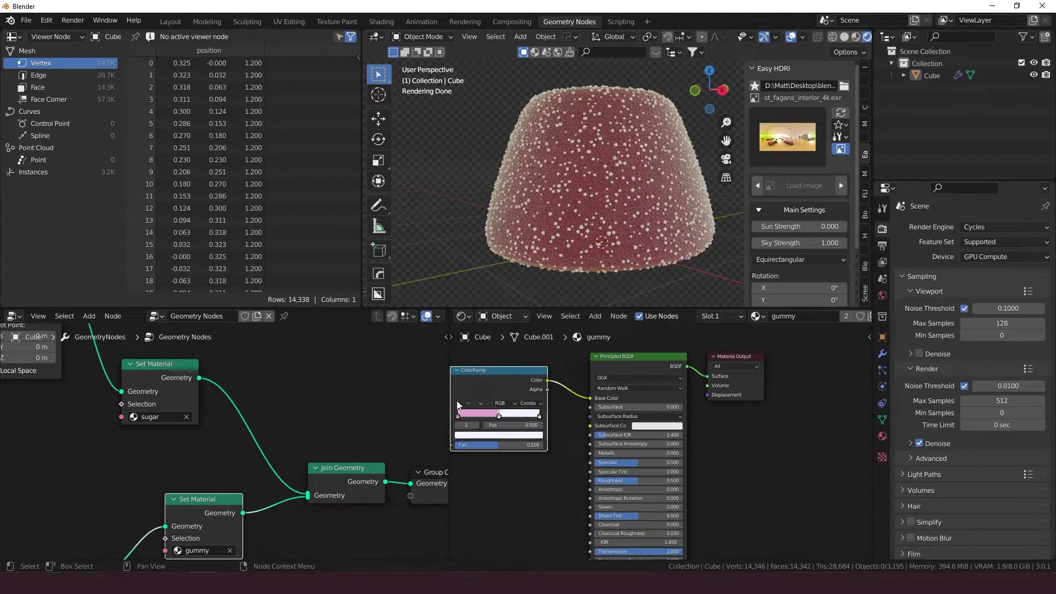
Step: Recolour the left ramp stop to mint green
{"action": "left_click", "coordinate": [458, 415]}
{"action": "left_click", "coordinate": [491, 434]}
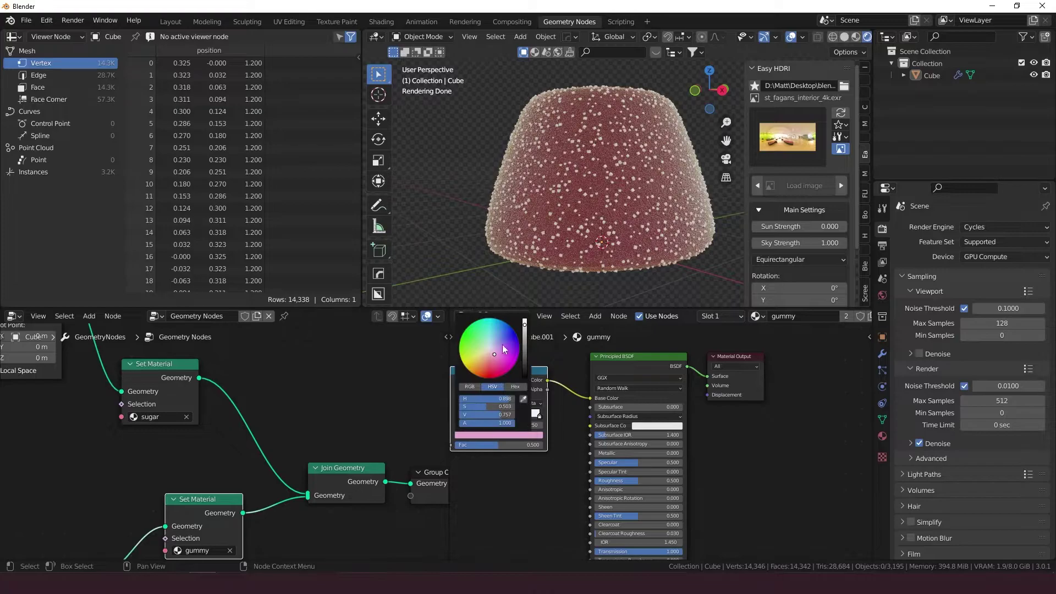
{"action": "left_click", "coordinate": [492, 340]}
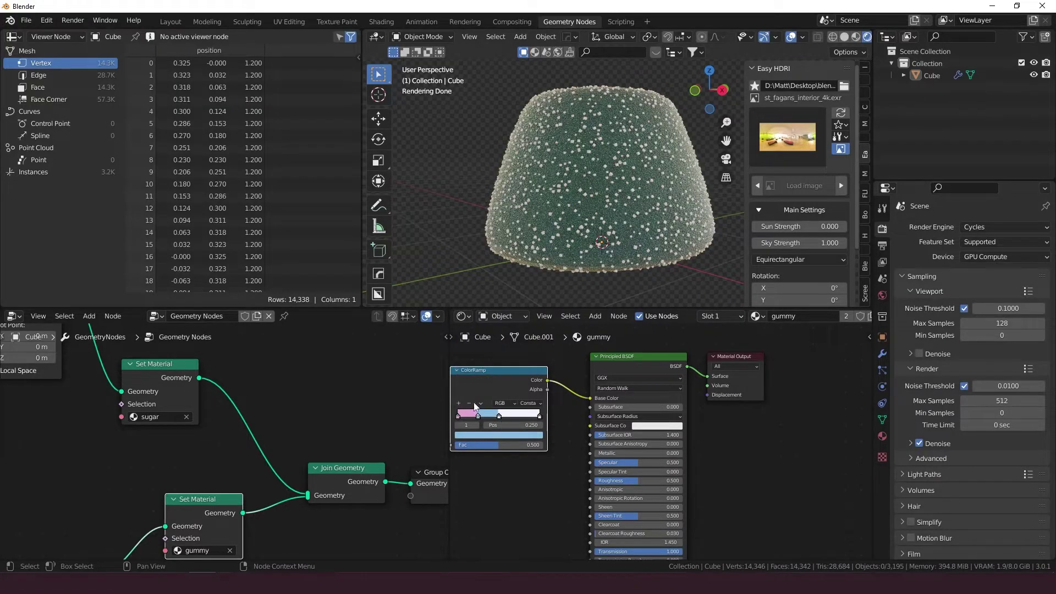
{"action": "left_click", "coordinate": [495, 435]}
{"action": "left_click", "coordinate": [498, 336]}
{"action": "left_click", "coordinate": [486, 334]}
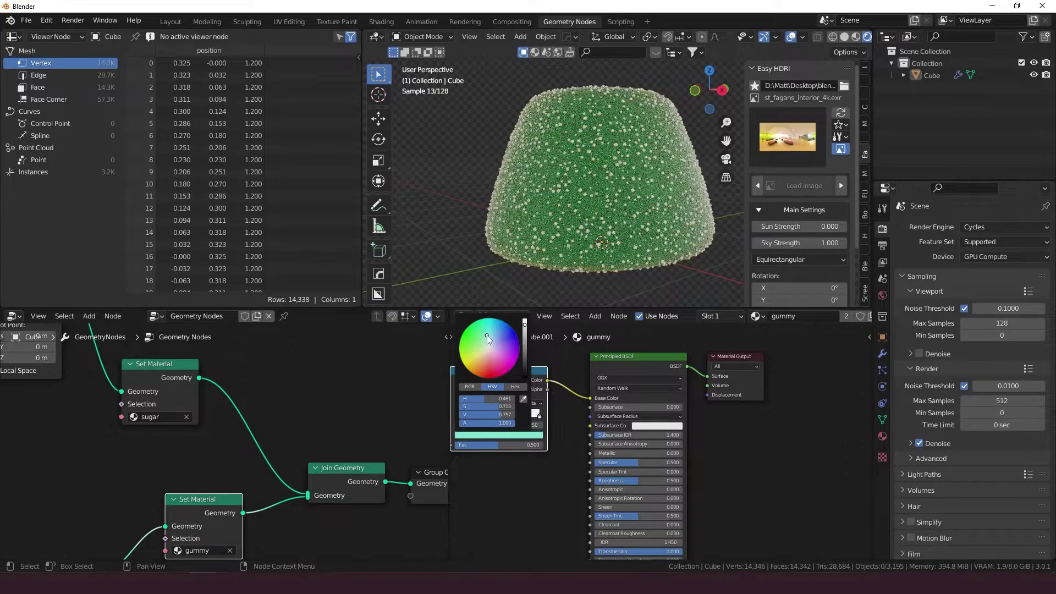
Step: Add another stop at 0.407, turn it green, and move a stop to 0.677
{"action": "left_click", "coordinate": [460, 403]}
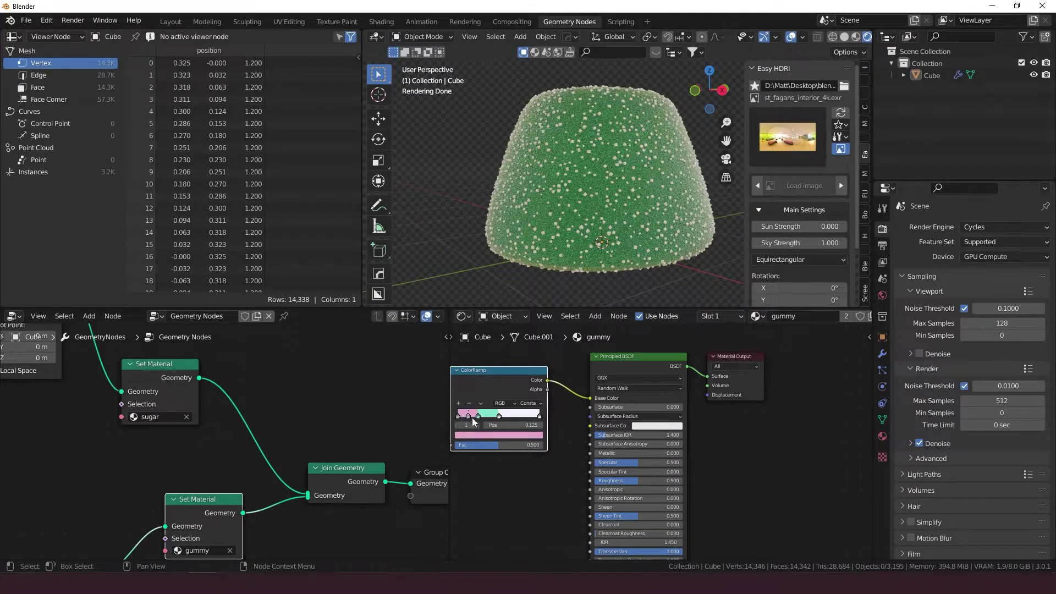
{"action": "left_click", "coordinate": [495, 435]}
{"action": "left_click", "coordinate": [481, 365]}
{"action": "left_click_drag", "start_coordinate": [470, 418], "coordinate": [524, 422]}
{"action": "left_click", "coordinate": [509, 434]}
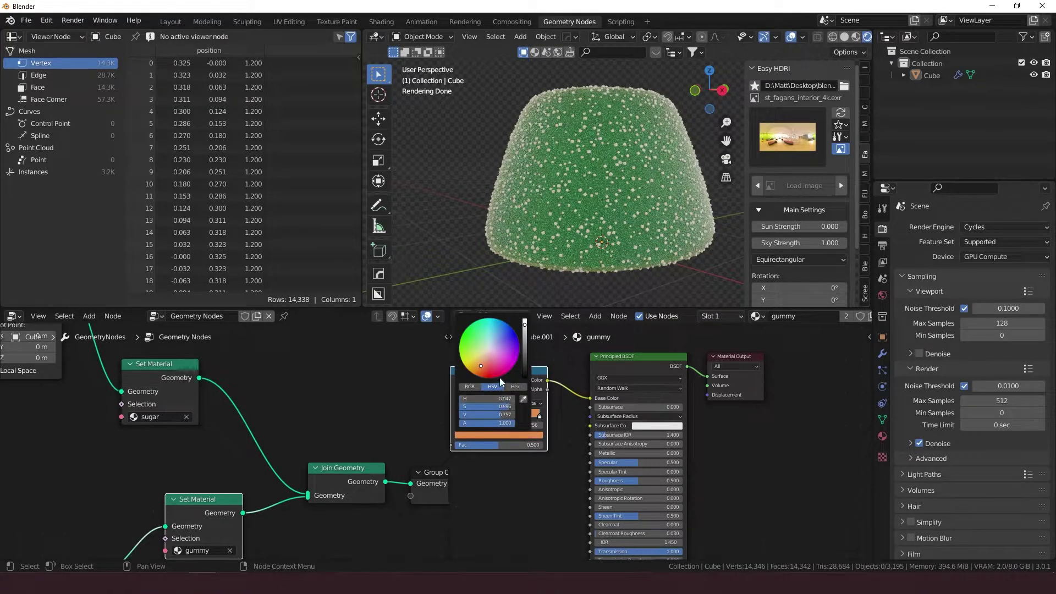
{"action": "left_click", "coordinate": [476, 342]}
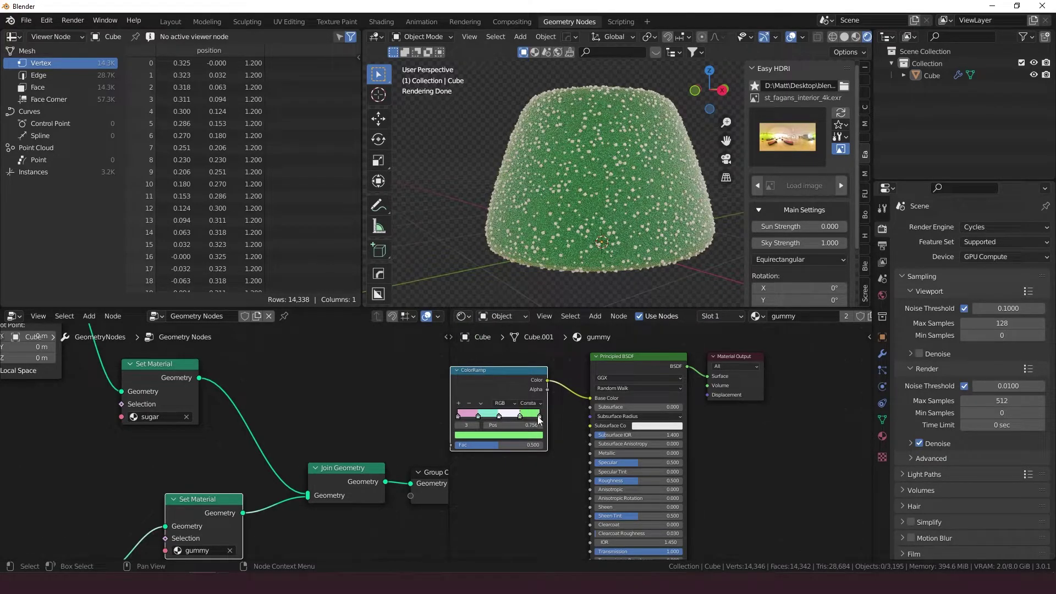
{"action": "left_click_drag", "start_coordinate": [518, 416], "coordinate": [512, 417]}
Step: Remove the extra white and stray stops accidentally added to the ramp
{"action": "left_click", "coordinate": [460, 404]}
{"action": "left_click", "coordinate": [460, 403]}
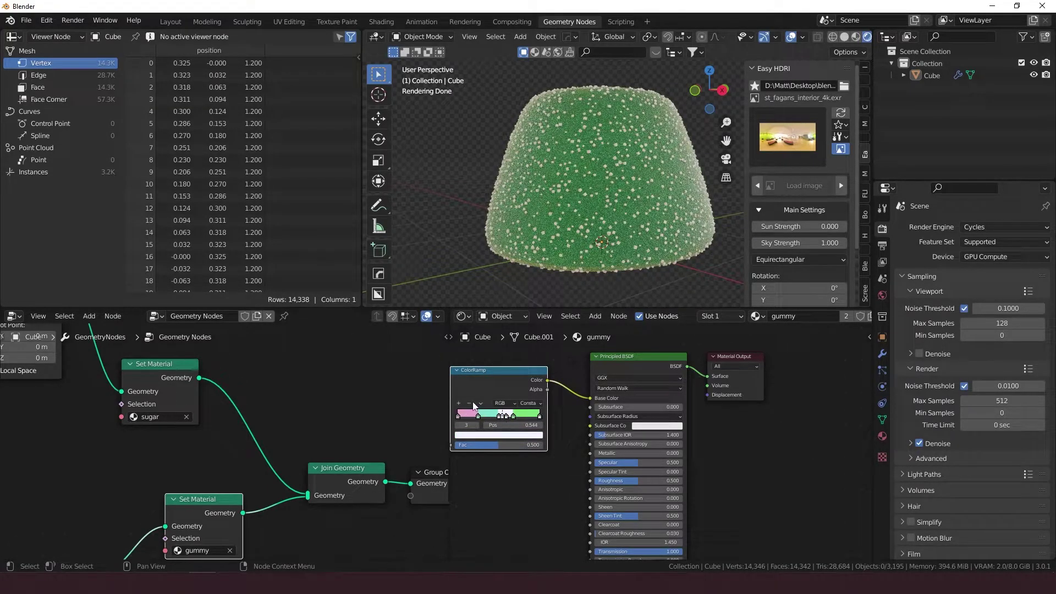
{"action": "left_click", "coordinate": [470, 404]}
{"action": "left_click", "coordinate": [506, 416]}
{"action": "left_click", "coordinate": [470, 404]}
{"action": "mouse_move", "coordinate": [540, 418]}
{"action": "left_mouse_down"}
{"action": "mouse_move", "coordinate": [499, 418]}
{"action": "mouse_move", "coordinate": [548, 417]}
{"action": "left_mouse_up"}
Step: Set the last ramp stop at 1.0 to red and move stop 2 to 0.475
{"action": "left_click", "coordinate": [549, 416]}
{"action": "left_click", "coordinate": [509, 435]}
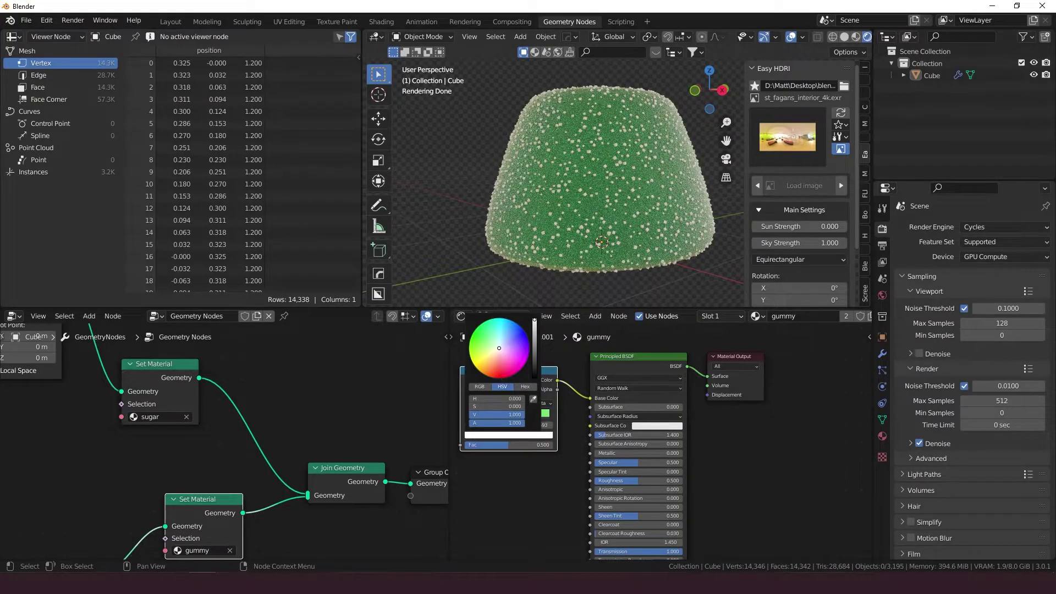
{"action": "left_click", "coordinate": [501, 375]}
{"action": "left_click_drag", "start_coordinate": [511, 416], "coordinate": [507, 422]}
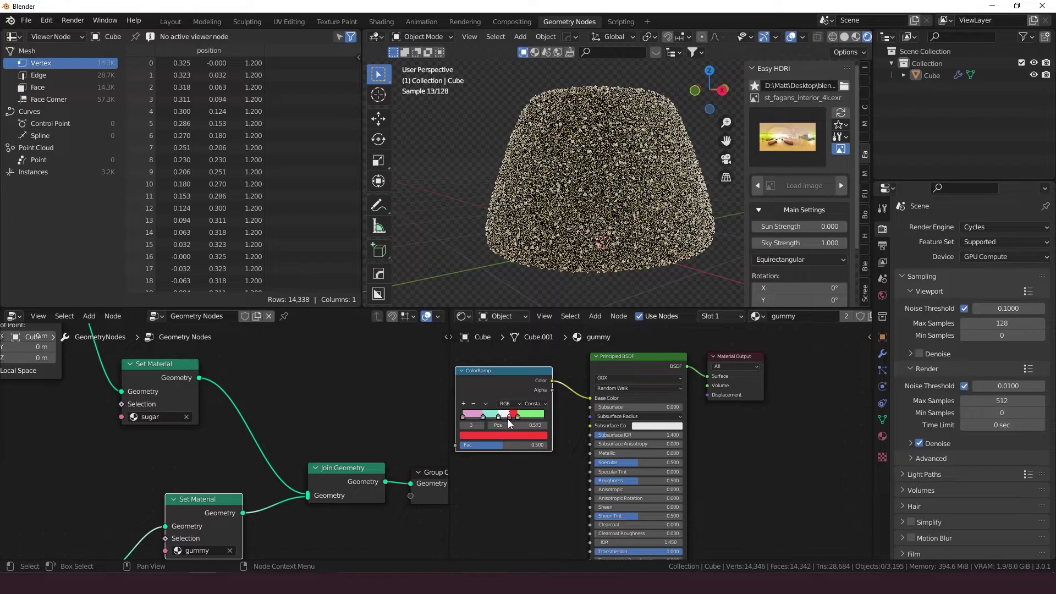
{"action": "left_click_drag", "start_coordinate": [494, 369], "coordinate": [520, 366]}
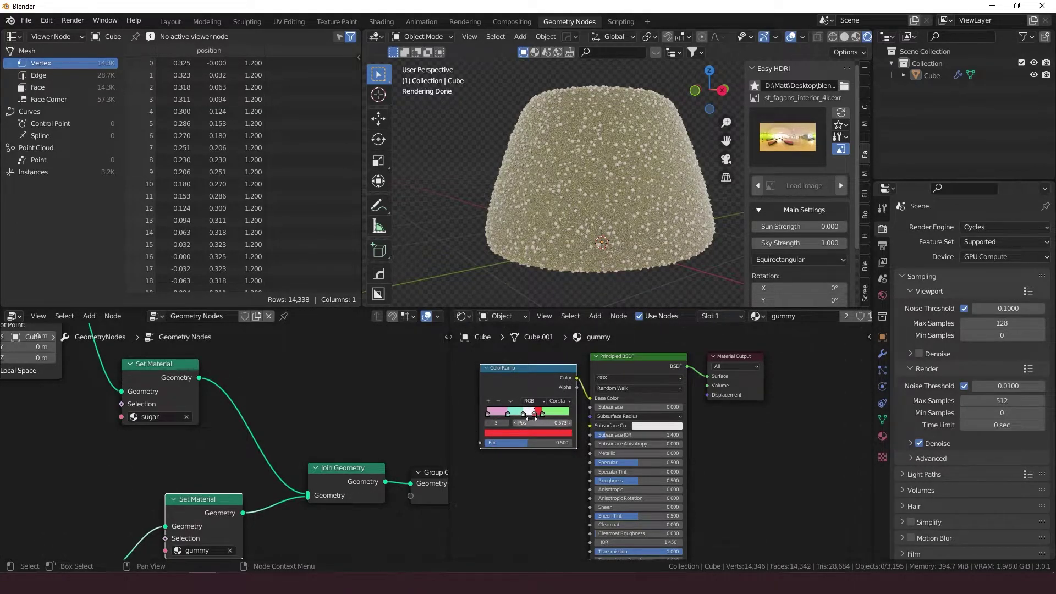
Step: Add an Object Info node and feed its Random output into the ColorRamp Fac
{"action": "scroll", "coordinate": [536, 470], "scroll_direction": "up", "scroll_amount": 2}
{"action": "scroll", "coordinate": [506, 487], "scroll_direction": "up", "scroll_amount": 3}
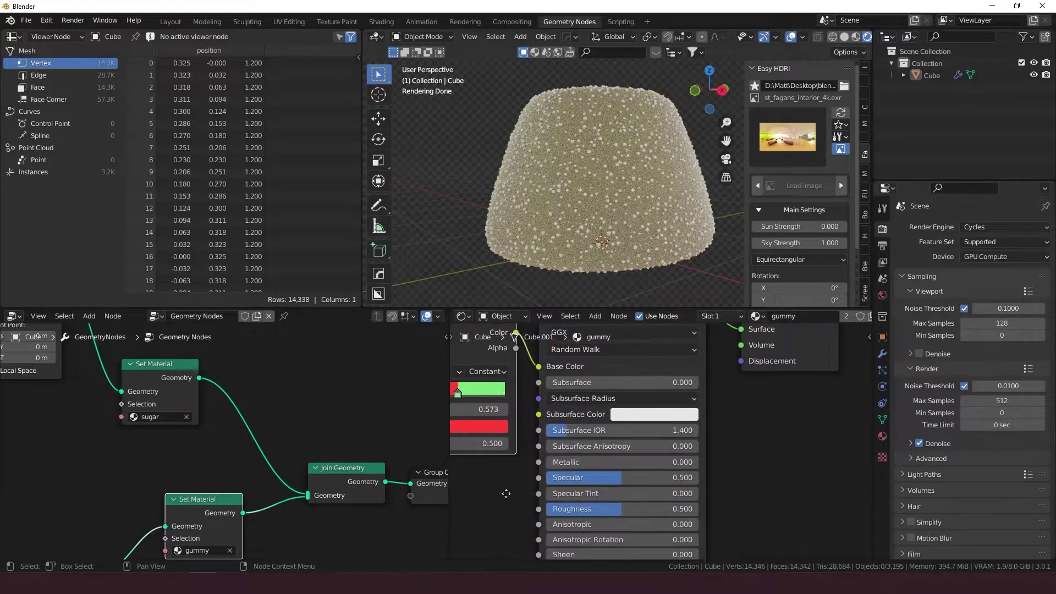
{"action": "middle_click_drag", "start_coordinate": [506, 492], "coordinate": [691, 520]}
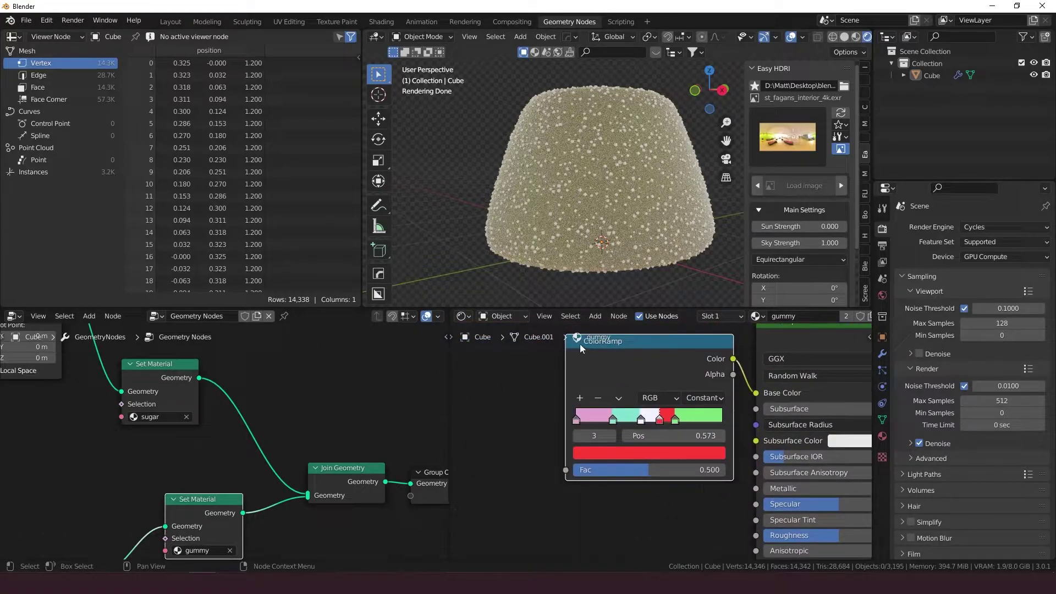
{"action": "left_click", "coordinate": [506, 387]}
{"action": "key", "text": "shift+a"}
{"action": "left_click", "coordinate": [506, 387]}
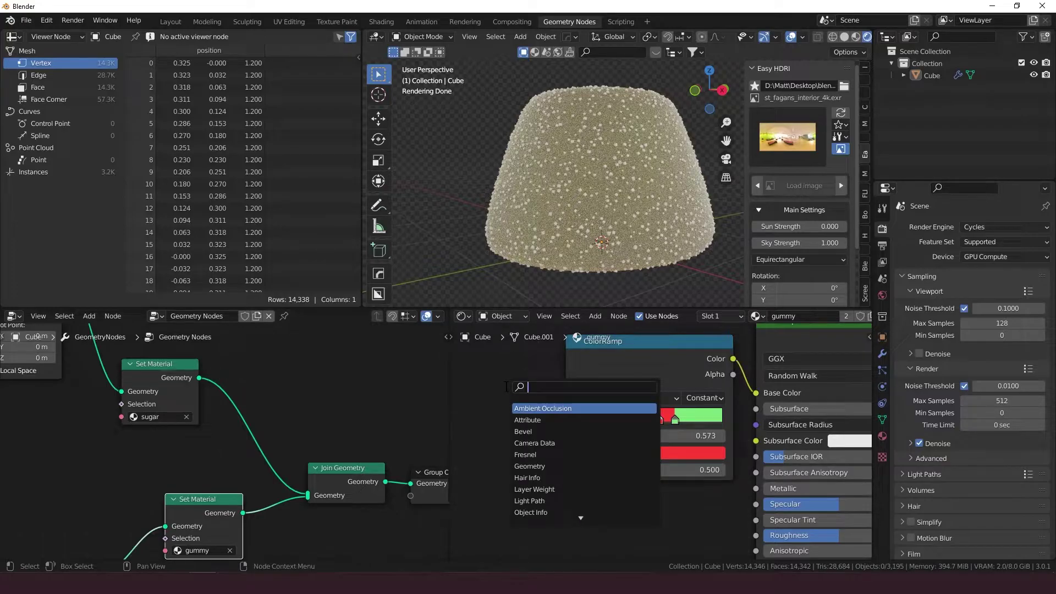
{"action": "type", "text": "objec"}
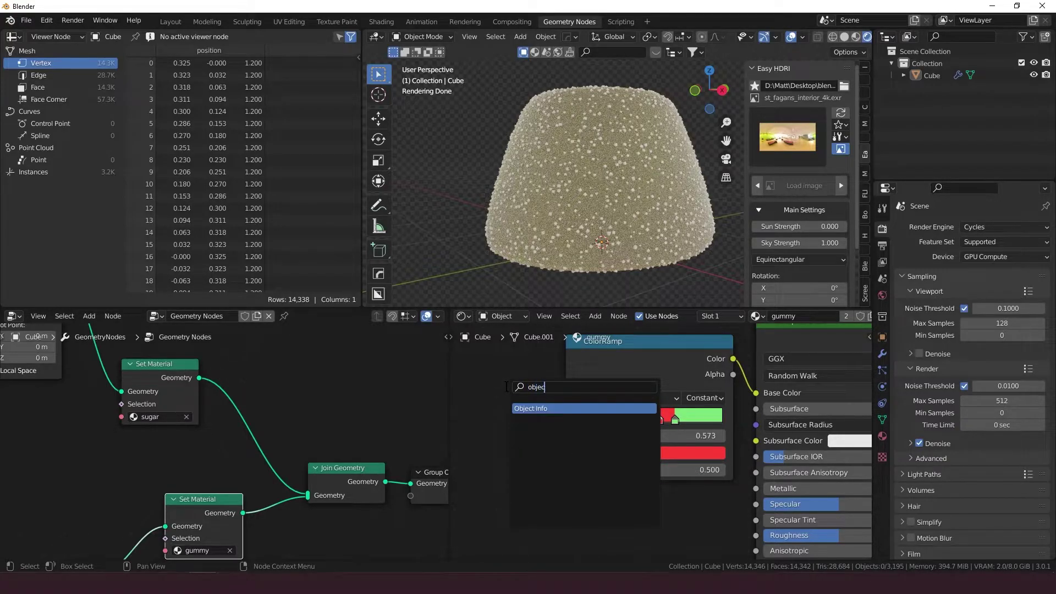
{"action": "key", "text": "Return"}
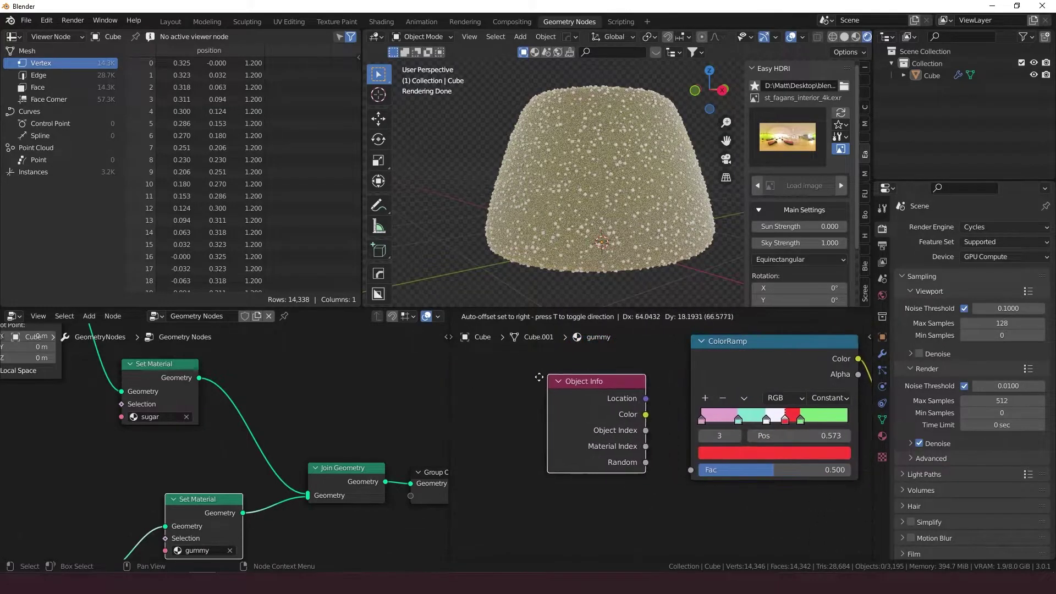
{"action": "left_click", "coordinate": [530, 379]}
{"action": "left_click_drag", "start_coordinate": [635, 465], "coordinate": [681, 481]}
Step: Scatter eight duplicates of the gumdrop around the scene, giving nine gumdrops in total
{"action": "scroll", "coordinate": [682, 165], "scroll_direction": "down", "scroll_amount": 6}
{"action": "middle_click_drag", "start_coordinate": [680, 157], "coordinate": [620, 251]}
{"action": "left_click", "coordinate": [601, 190]}
{"action": "key", "text": "shift+d"}
{"action": "left_click", "coordinate": [505, 220]}
{"action": "key", "text": "shift+d"}
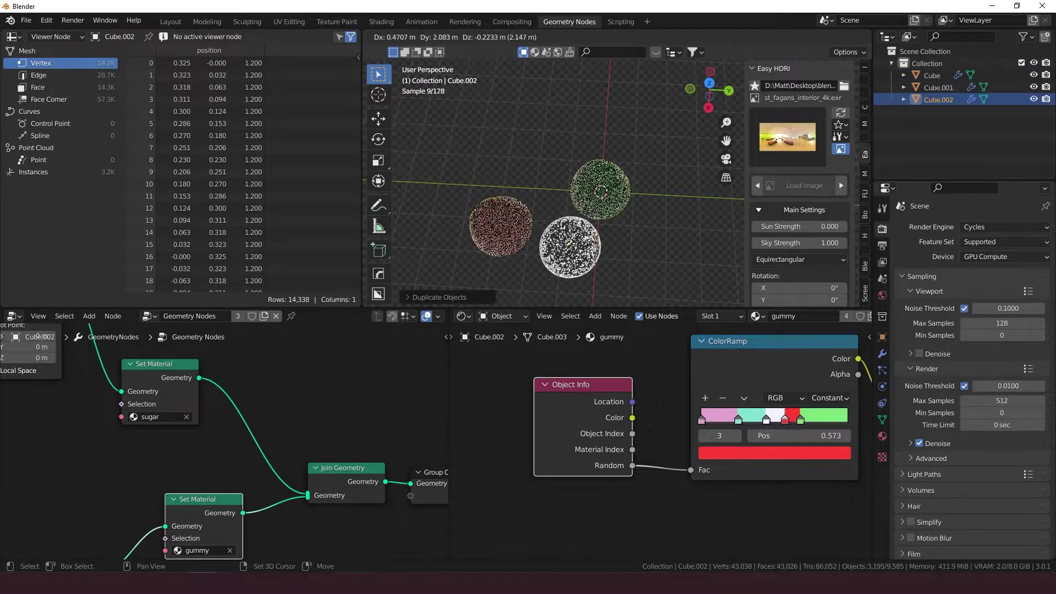
{"action": "left_click", "coordinate": [609, 268]}
{"action": "key", "text": "shift+d"}
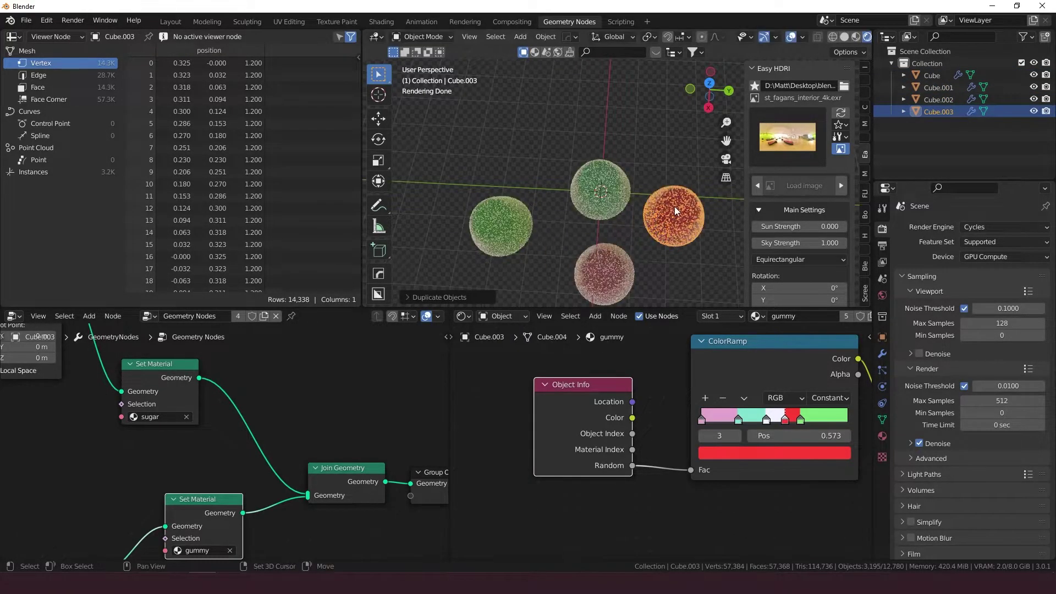
{"action": "key", "text": "shift+d"}
{"action": "left_click", "coordinate": [663, 140]}
{"action": "key", "text": "shift+d"}
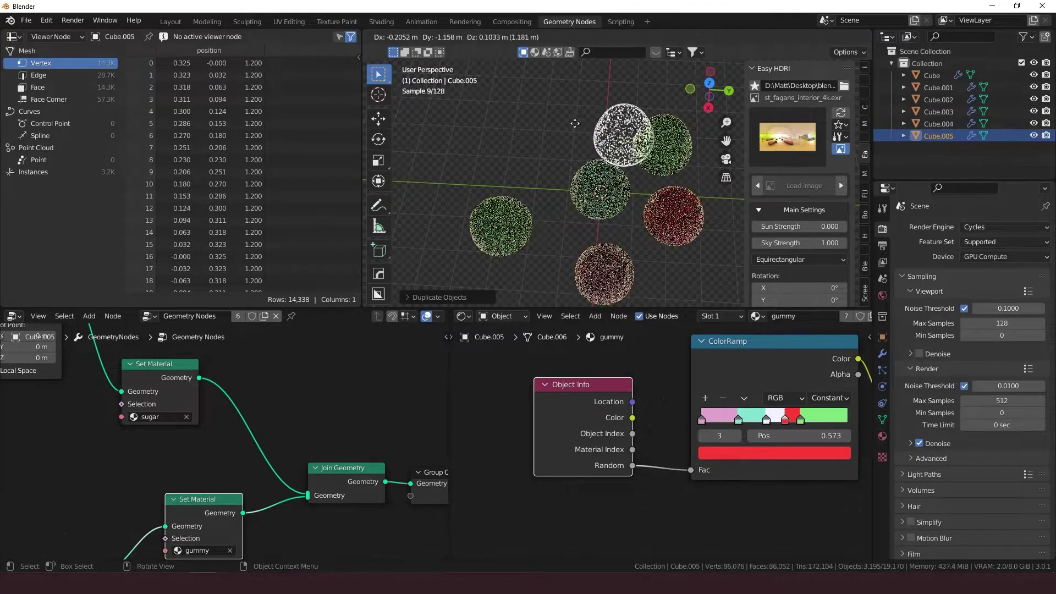
{"action": "left_click", "coordinate": [570, 123]}
{"action": "key", "text": "shift+d"}
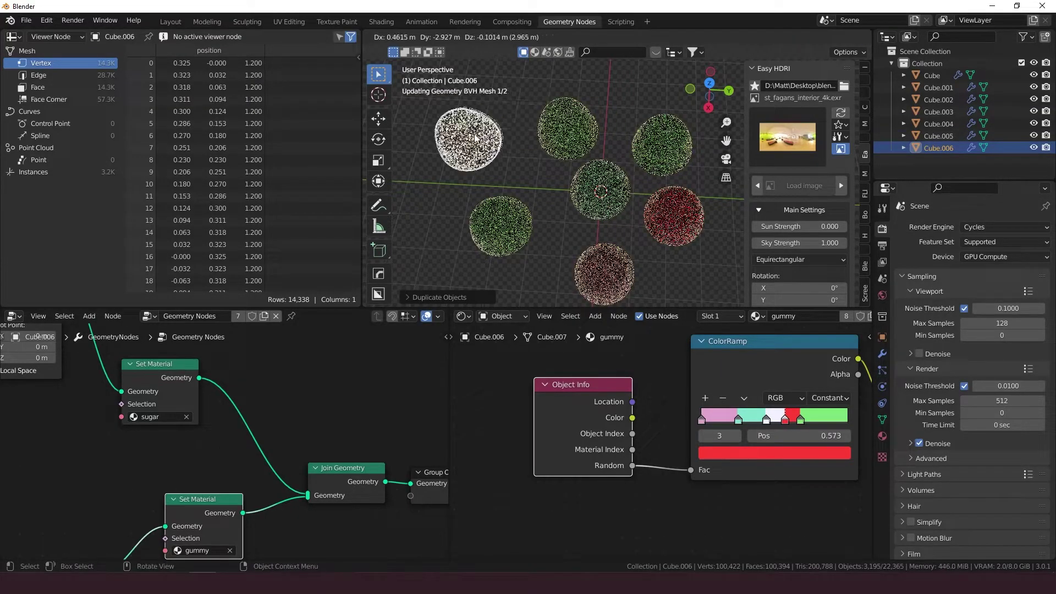
{"action": "left_click", "coordinate": [473, 133]}
{"action": "key", "text": "shift+d"}
{"action": "left_click", "coordinate": [573, 198]}
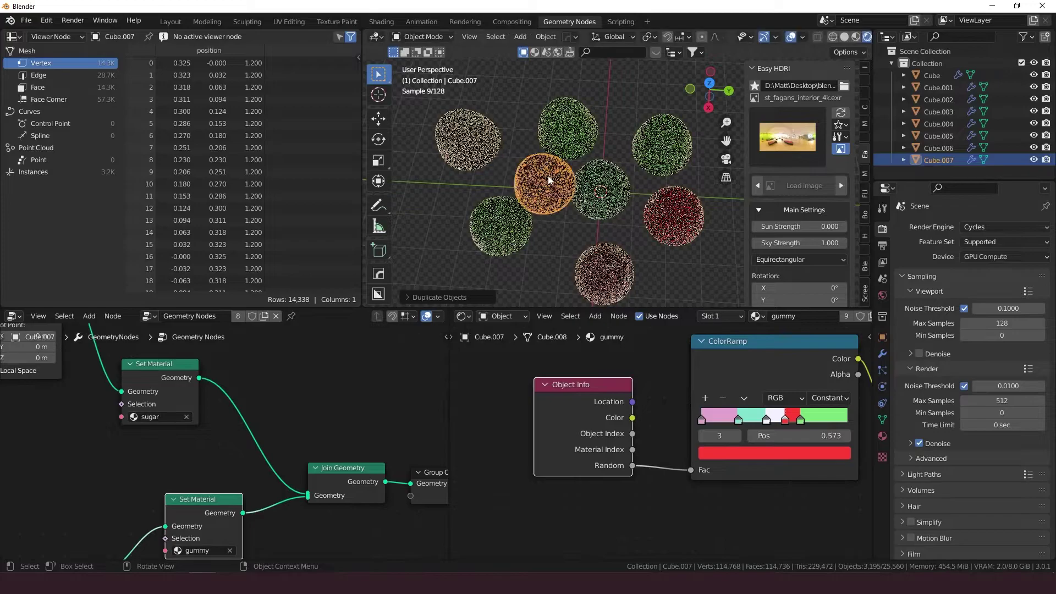
{"action": "key", "text": "shift+d"}
{"action": "left_click", "coordinate": [559, 267]}
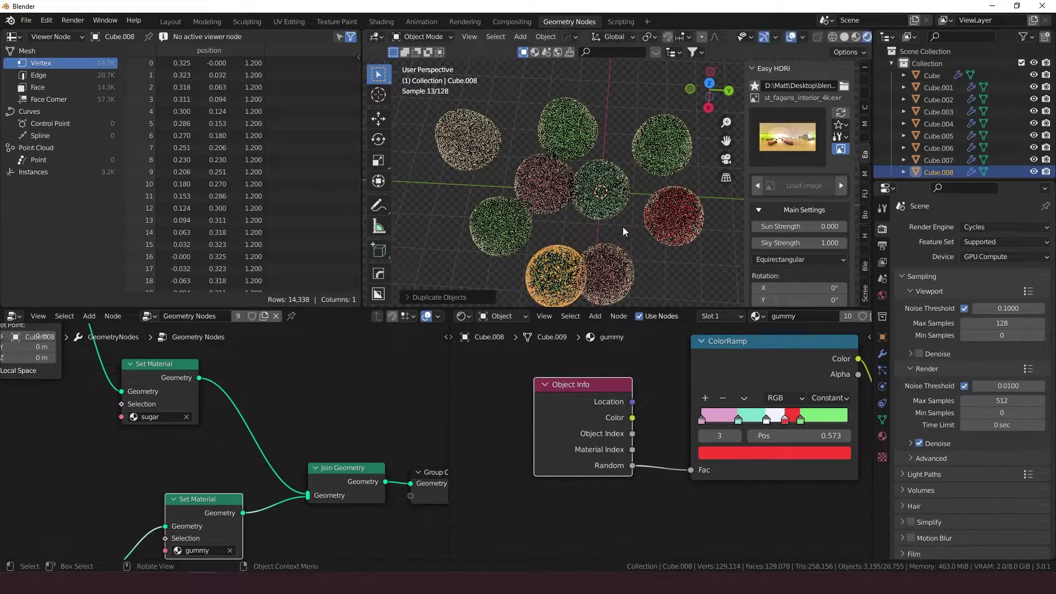
{"action": "scroll", "coordinate": [637, 230], "scroll_direction": "down", "scroll_amount": 3}
{"action": "left_click", "coordinate": [678, 233]}
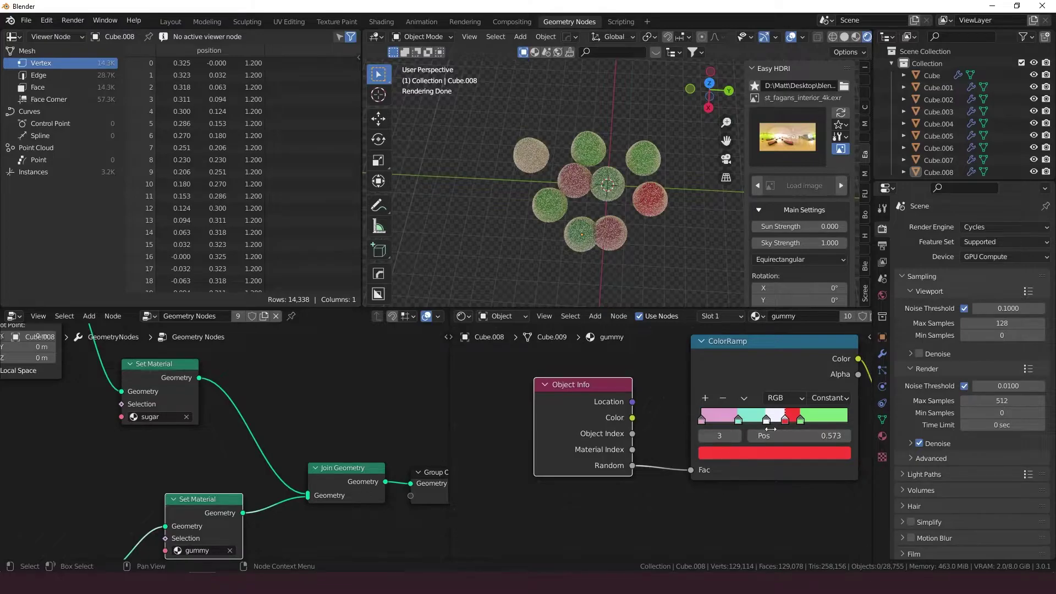
Step: Delete all the extra gumdrop copies, leaving only the original Cube
{"action": "left_click_drag", "start_coordinate": [702, 292], "coordinate": [512, 208]}
{"action": "key", "text": "Delete"}
{"action": "left_click_drag", "start_coordinate": [484, 123], "coordinate": [578, 187]}
{"action": "key", "text": "Delete"}
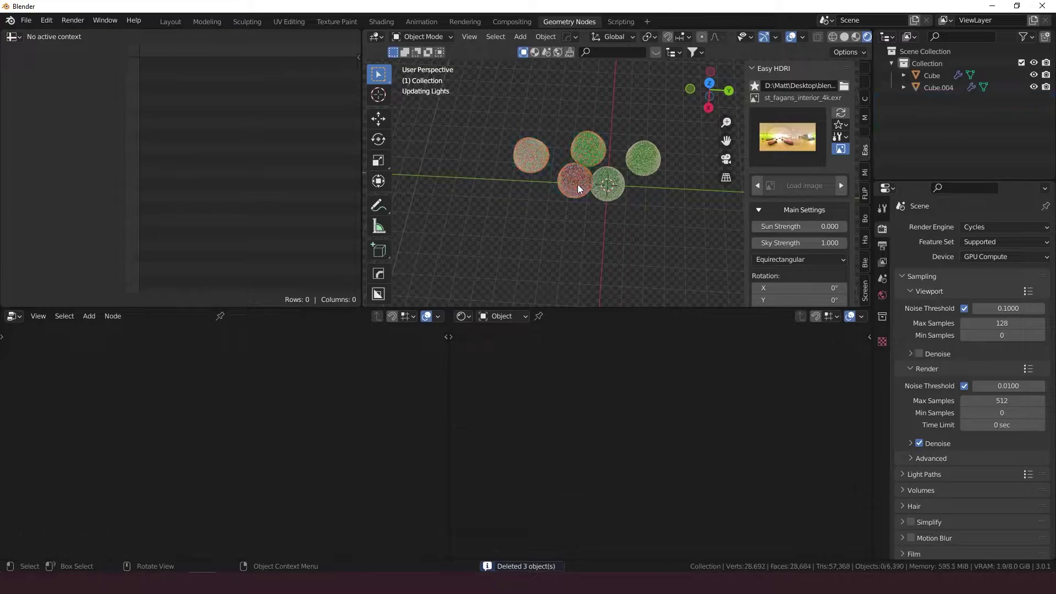
{"action": "left_click_drag", "start_coordinate": [610, 113], "coordinate": [688, 172]}
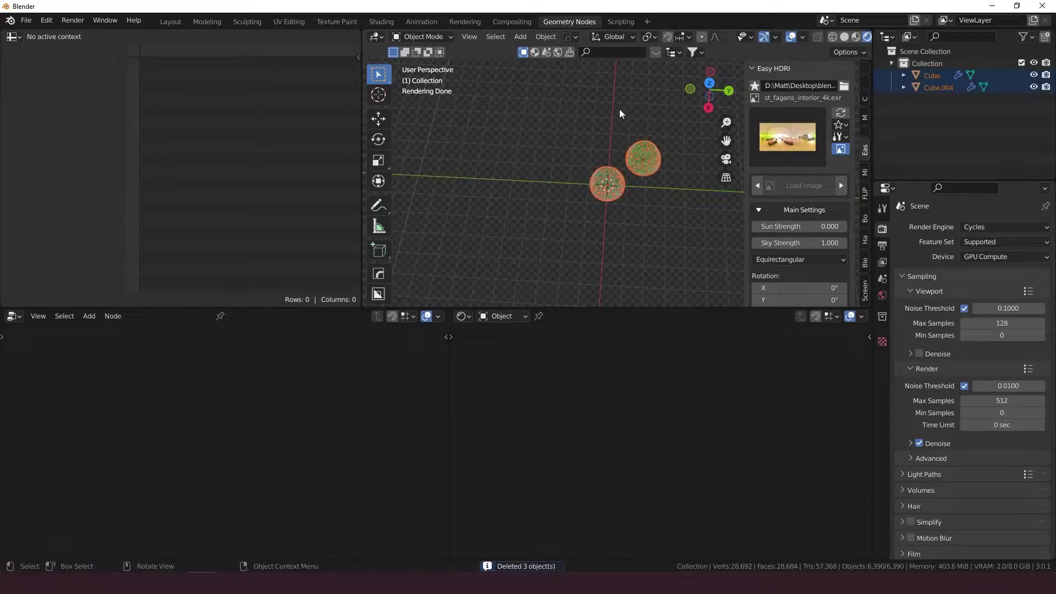
{"action": "left_click_drag", "start_coordinate": [620, 111], "coordinate": [657, 163]}
{"action": "key", "text": "Delete"}
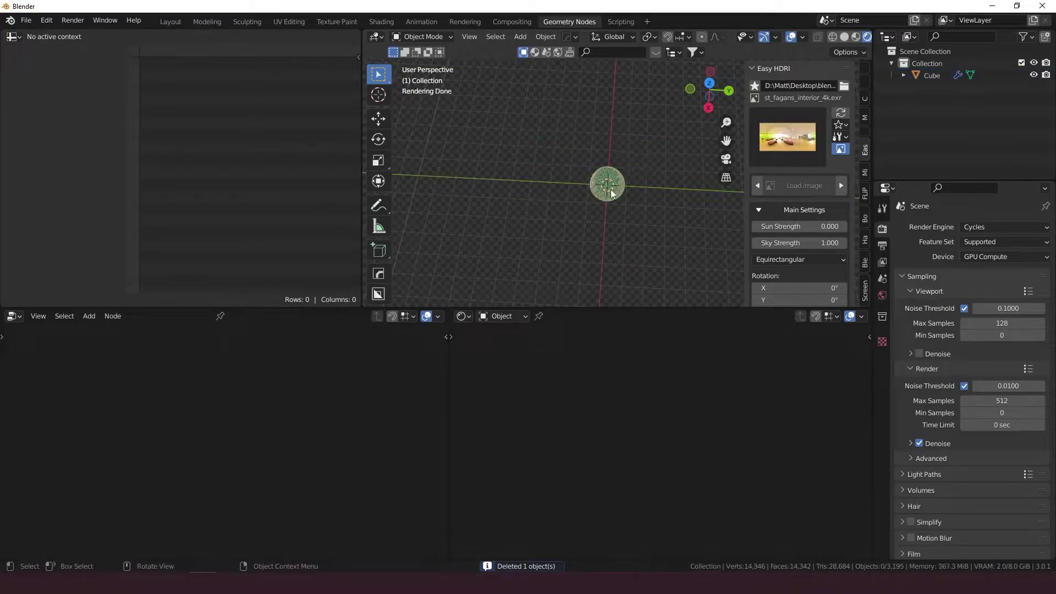
Step: Re-space the gummy ColorRamp stops, with green at 0.868 and teal at 0.341
{"action": "left_click", "coordinate": [611, 190]}
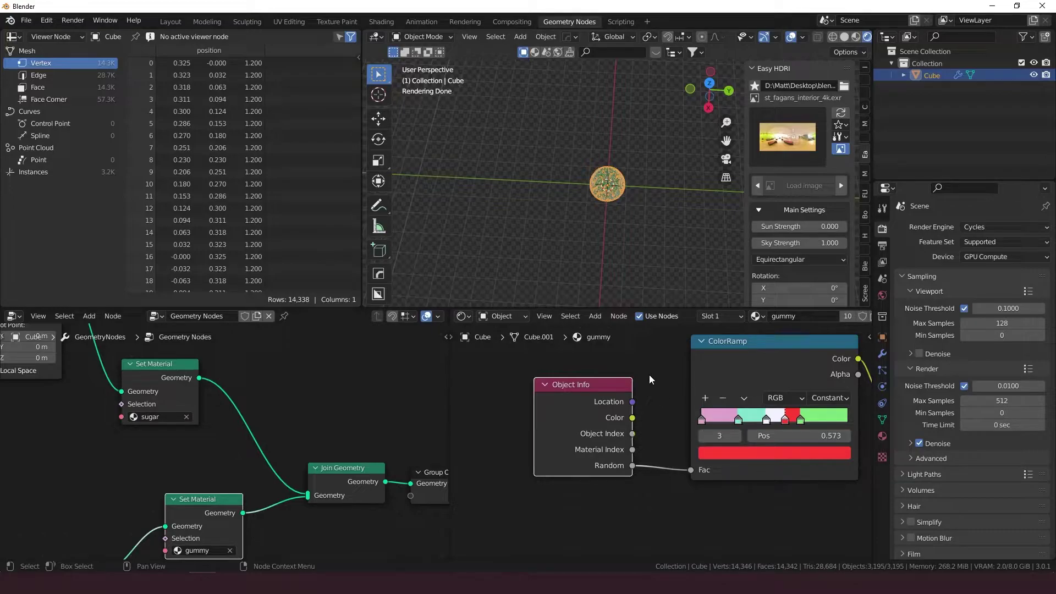
{"action": "left_click_drag", "start_coordinate": [801, 421], "coordinate": [816, 421]}
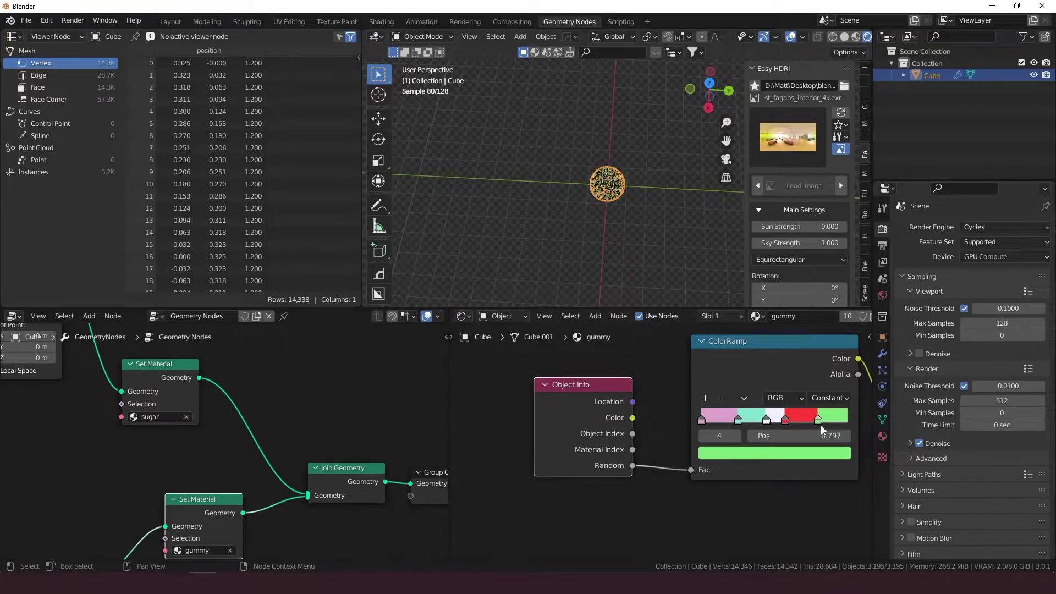
{"action": "left_click_drag", "start_coordinate": [738, 422], "coordinate": [741, 426]}
{"action": "left_click_drag", "start_coordinate": [816, 421], "coordinate": [751, 423]}
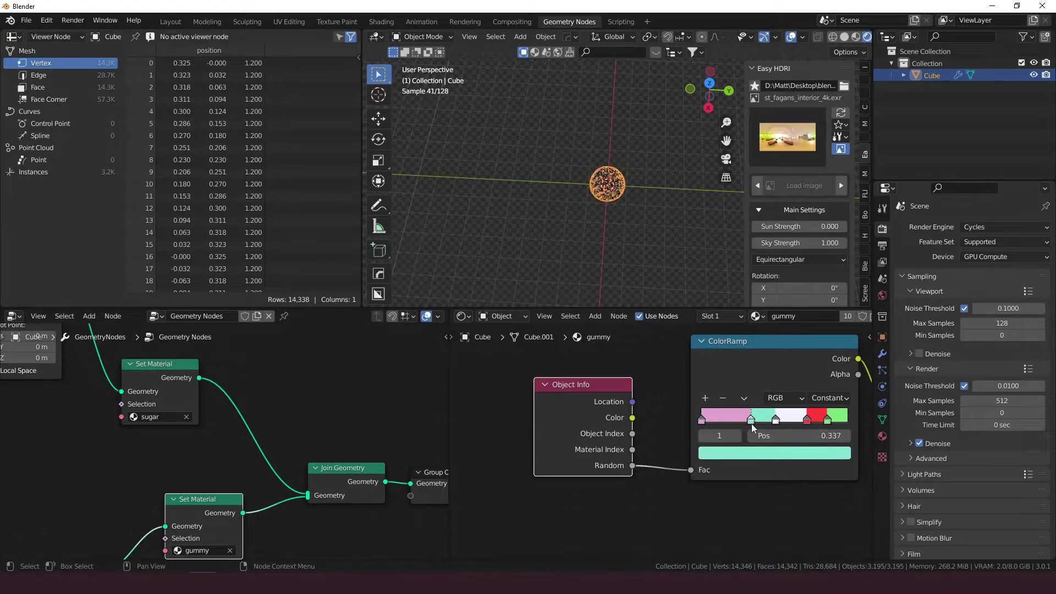
{"action": "left_click", "coordinate": [660, 202]}
{"action": "middle_click_drag", "start_coordinate": [647, 147], "coordinate": [608, 149]}
{"action": "scroll", "coordinate": [658, 183], "scroll_direction": "up", "scroll_amount": 4}
{"action": "scroll", "coordinate": [616, 211], "scroll_direction": "up", "scroll_amount": 3}
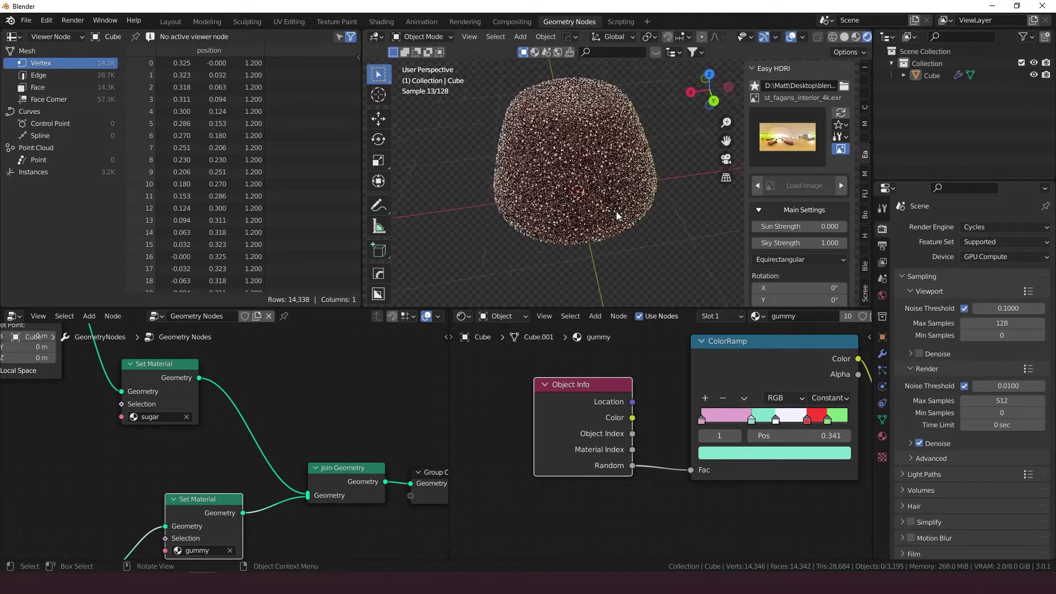
Step: Switch to the sugar material and set its Principled BSDF Transmission to 1.000
{"action": "left_click", "coordinate": [756, 317]}
{"action": "left_click", "coordinate": [791, 357]}
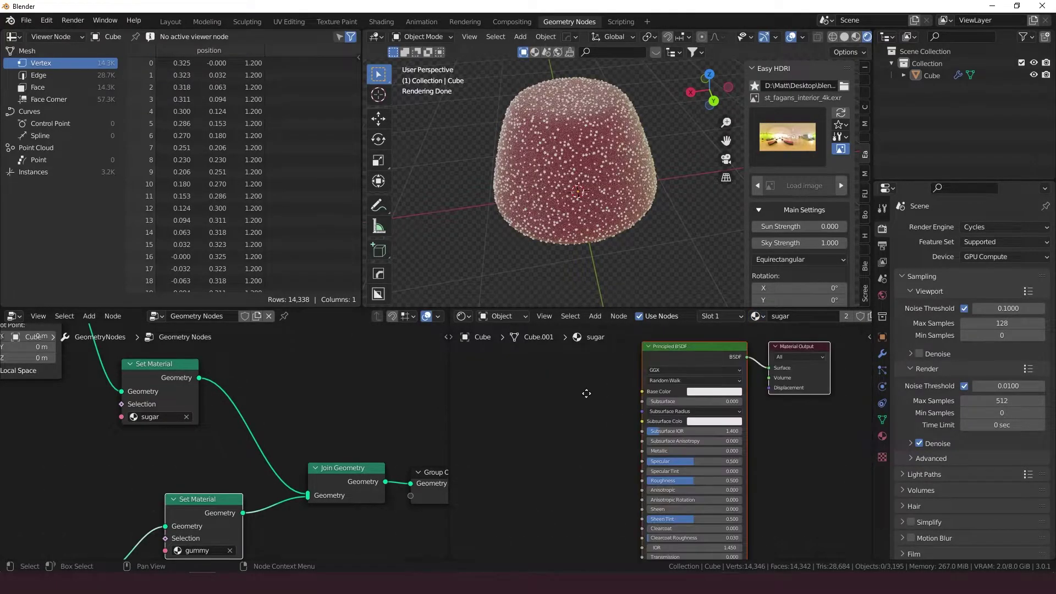
{"action": "middle_click_drag", "start_coordinate": [586, 393], "coordinate": [554, 370]}
{"action": "scroll", "coordinate": [731, 427], "scroll_direction": "down", "scroll_amount": 3}
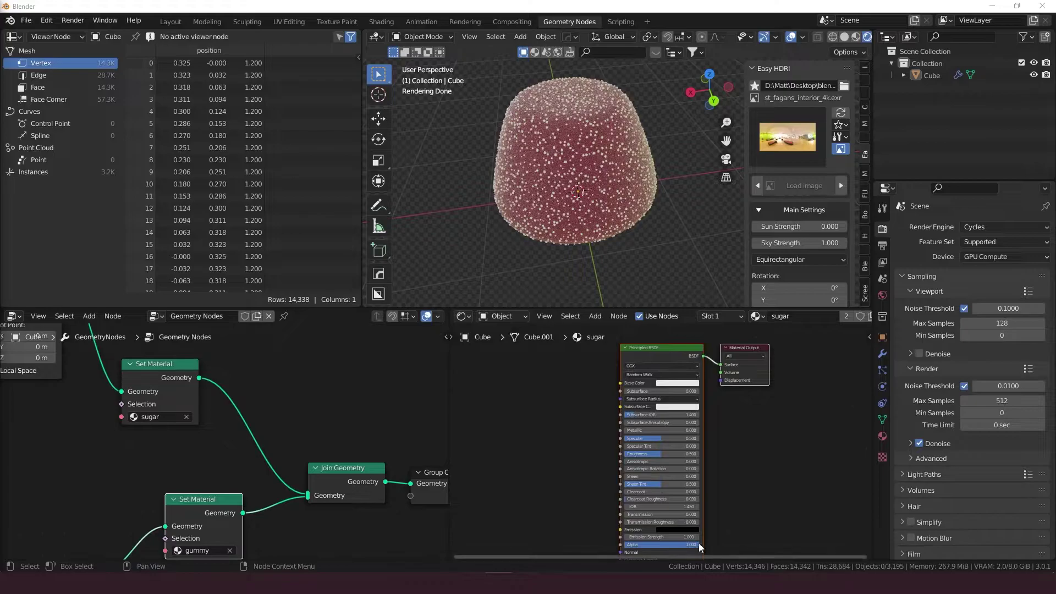
{"action": "left_click_drag", "start_coordinate": [645, 515], "coordinate": [698, 522]}
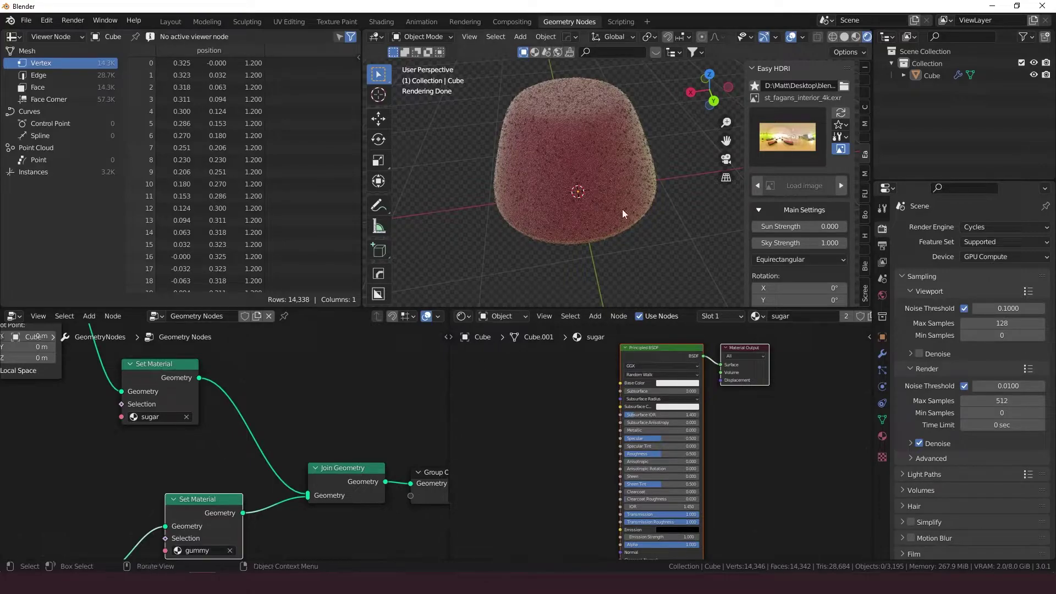
{"action": "scroll", "coordinate": [622, 209], "scroll_direction": "up", "scroll_amount": 4}
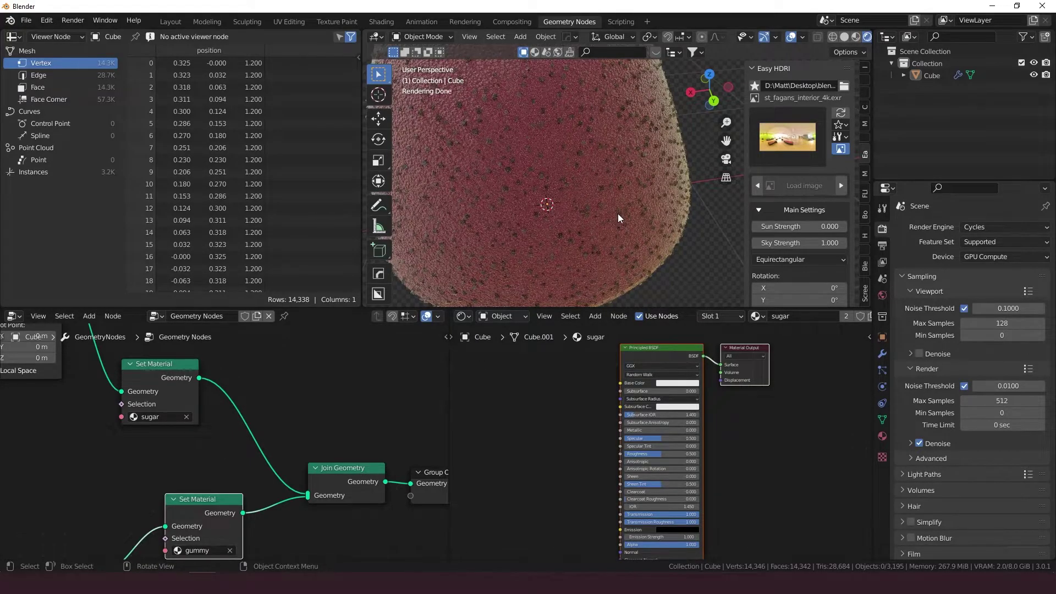
{"action": "scroll", "coordinate": [618, 213], "scroll_direction": "down", "scroll_amount": 5}
{"action": "middle_click_drag", "start_coordinate": [621, 209], "coordinate": [600, 242]}
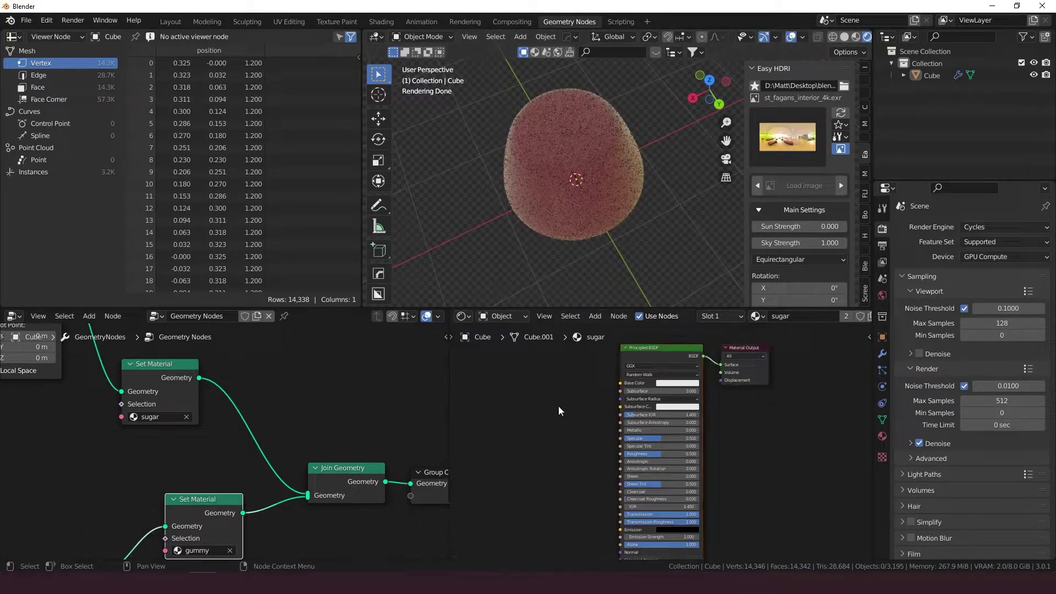
Step: Add an RGB node and place it left of the sugar shader
{"action": "key", "text": "shift+a"}
{"action": "left_click", "coordinate": [547, 362]}
{"action": "type", "text": "rgb"}
{"action": "key", "text": "Return"}
{"action": "left_click", "coordinate": [539, 360]}
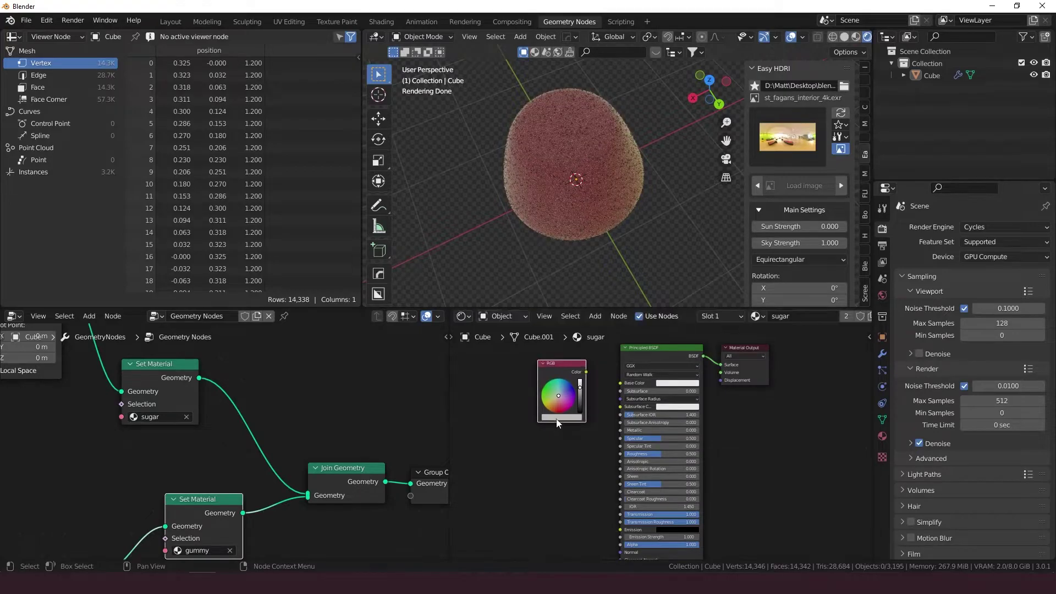
{"action": "left_click_drag", "start_coordinate": [583, 389], "coordinate": [621, 385]}
Step: Insert a Math node set to Multiply on the colour link into Base Color
{"action": "key", "text": "shift+a"}
{"action": "left_click", "coordinate": [588, 379]}
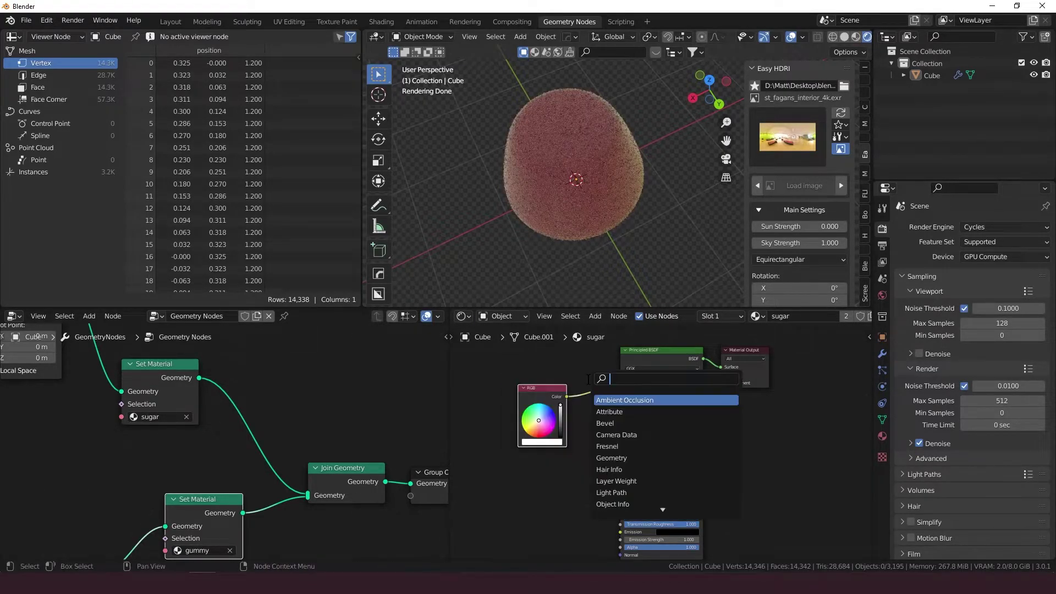
{"action": "type", "text": "math"}
{"action": "key", "text": "Return"}
{"action": "left_click", "coordinate": [576, 369]}
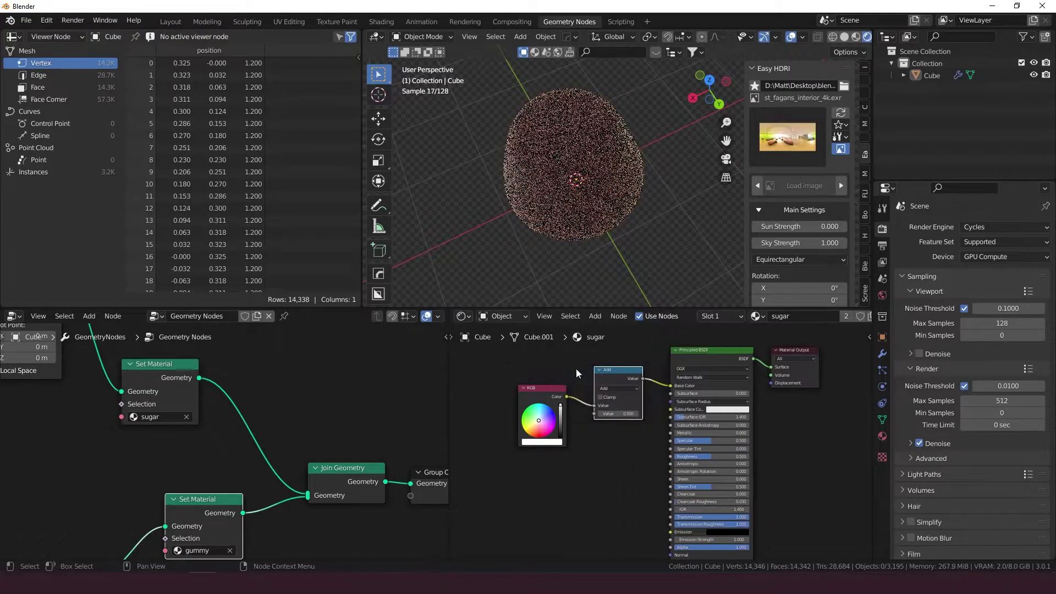
{"action": "left_click", "coordinate": [618, 388]}
{"action": "left_click", "coordinate": [621, 420]}
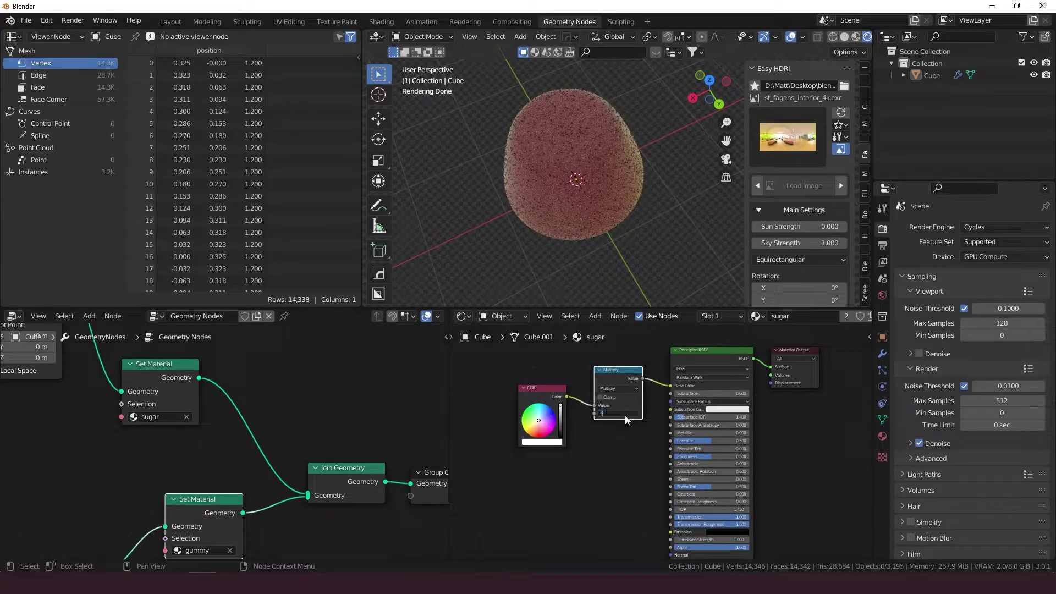
{"action": "key", "text": "Return"}
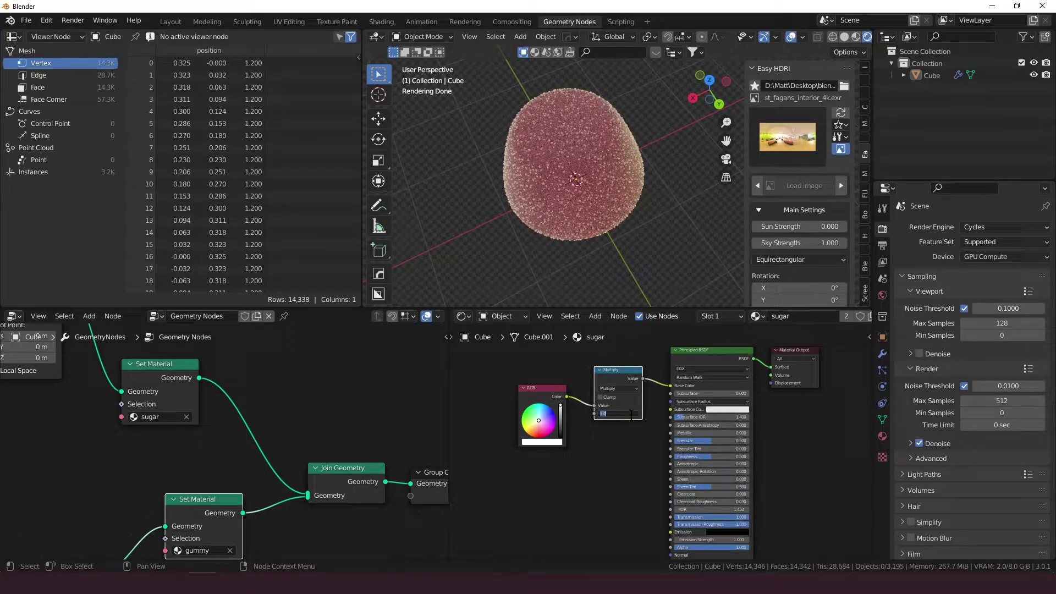
Step: Set the multiplier to 3.5 and inspect the brighter sugar coating up close
{"action": "type", "text": ".5"}
{"action": "key", "text": "Return"}
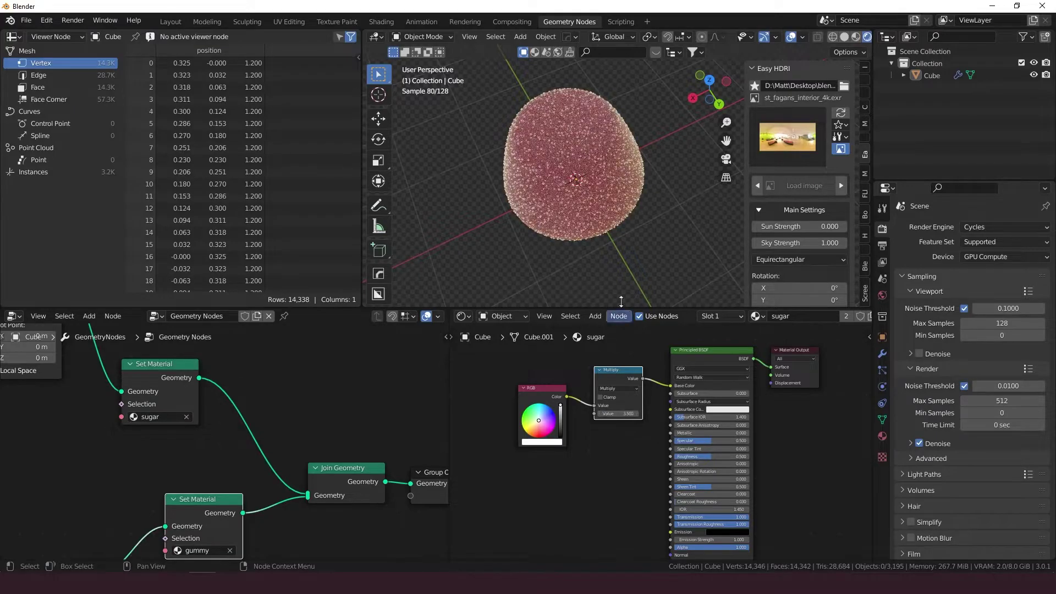
{"action": "scroll", "coordinate": [661, 270], "scroll_direction": "up", "scroll_amount": 4}
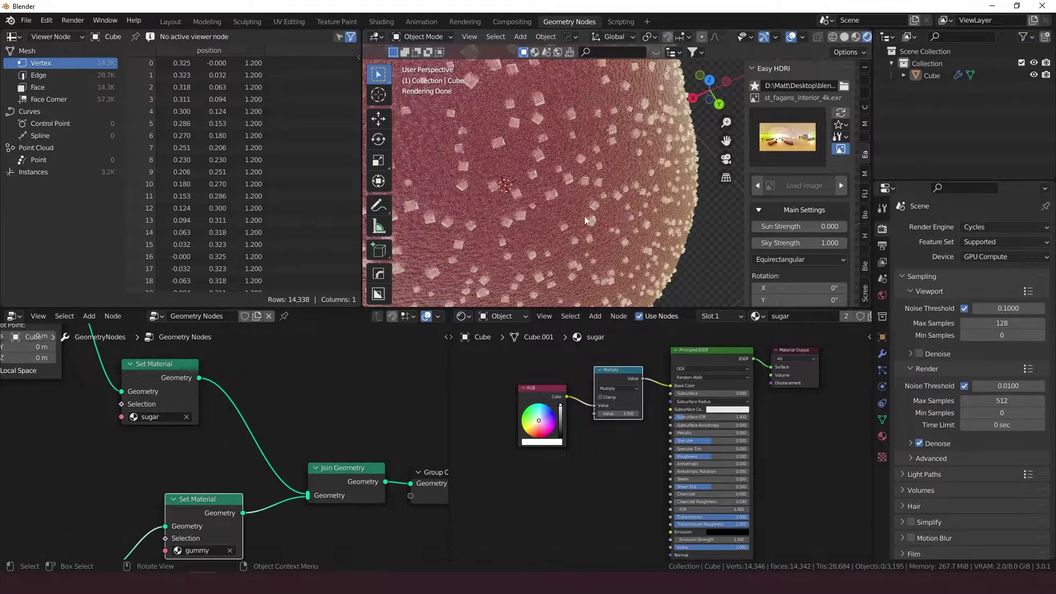
{"action": "scroll", "coordinate": [559, 202], "scroll_direction": "down", "scroll_amount": 1}
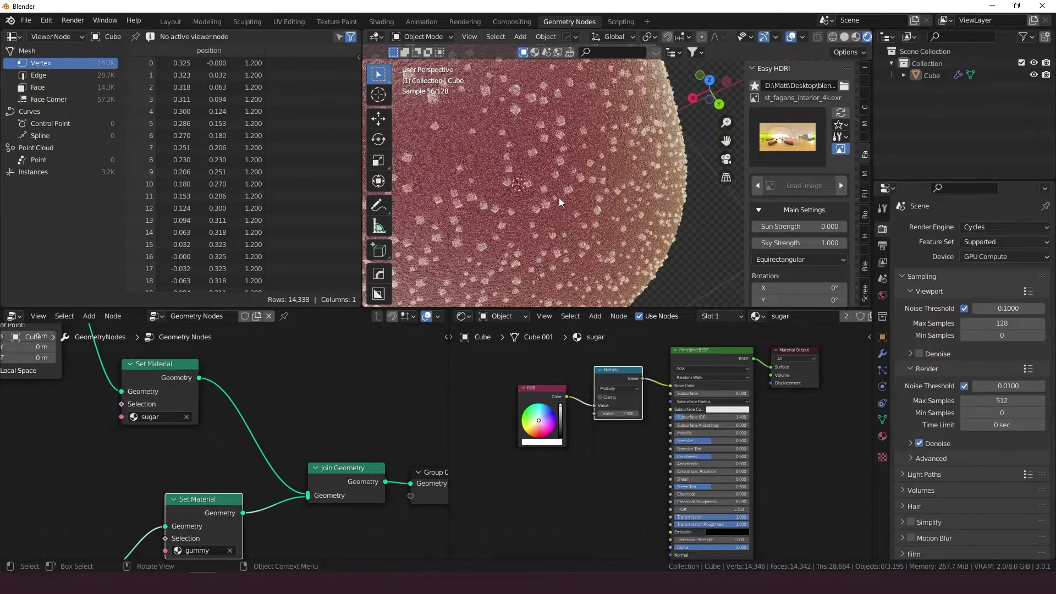
{"action": "scroll", "coordinate": [559, 198], "scroll_direction": "down", "scroll_amount": 2}
{"action": "scroll", "coordinate": [559, 198], "scroll_direction": "up", "scroll_amount": 2}
{"action": "scroll", "coordinate": [559, 198], "scroll_direction": "down", "scroll_amount": 2}
{"action": "middle_click_drag", "start_coordinate": [564, 201], "coordinate": [669, 155]}
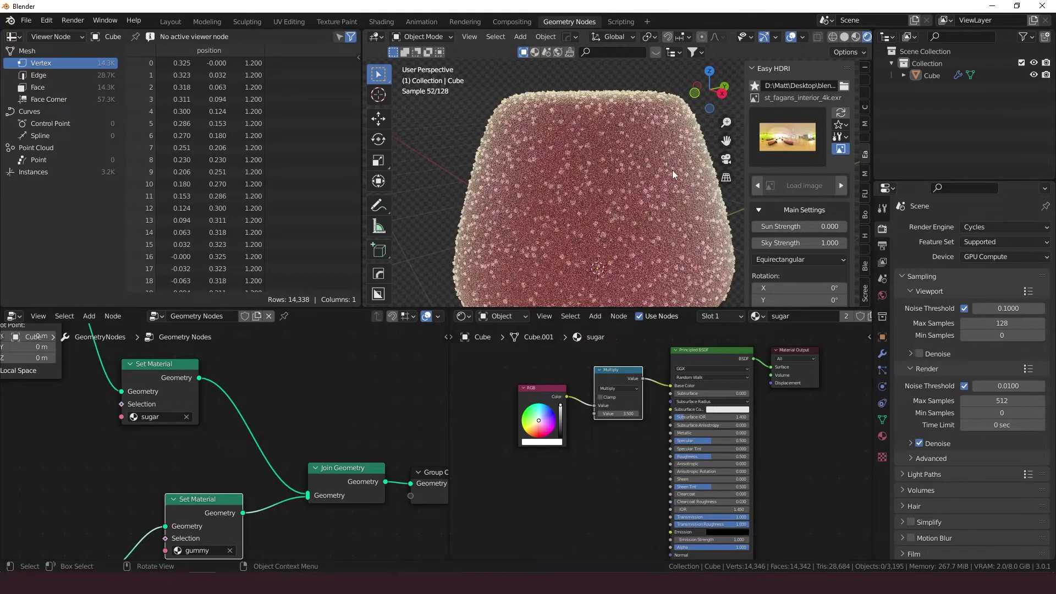
{"action": "scroll", "coordinate": [672, 181], "scroll_direction": "up", "scroll_amount": 5}
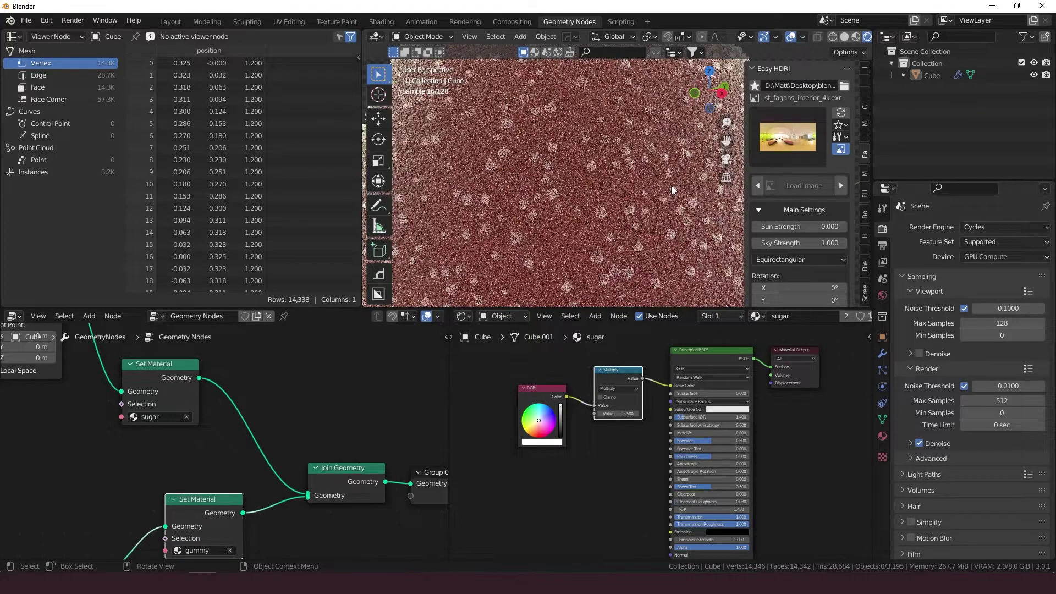
{"action": "scroll", "coordinate": [672, 189], "scroll_direction": "down", "scroll_amount": 5}
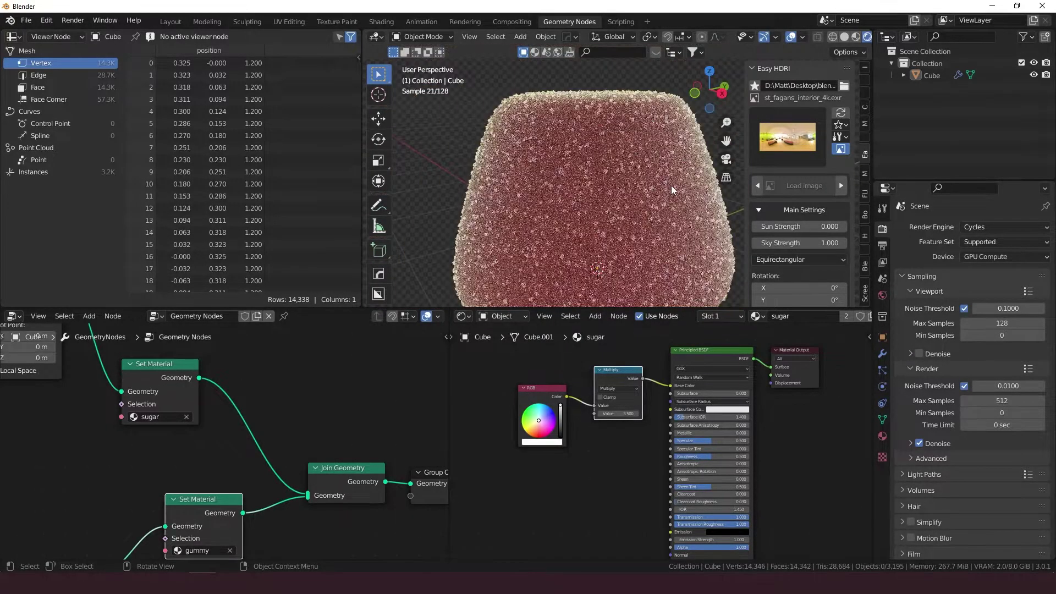
{"action": "middle_click_drag", "start_coordinate": [686, 189], "coordinate": [638, 253]}
{"action": "scroll", "coordinate": [638, 253], "scroll_direction": "up", "scroll_amount": 2}
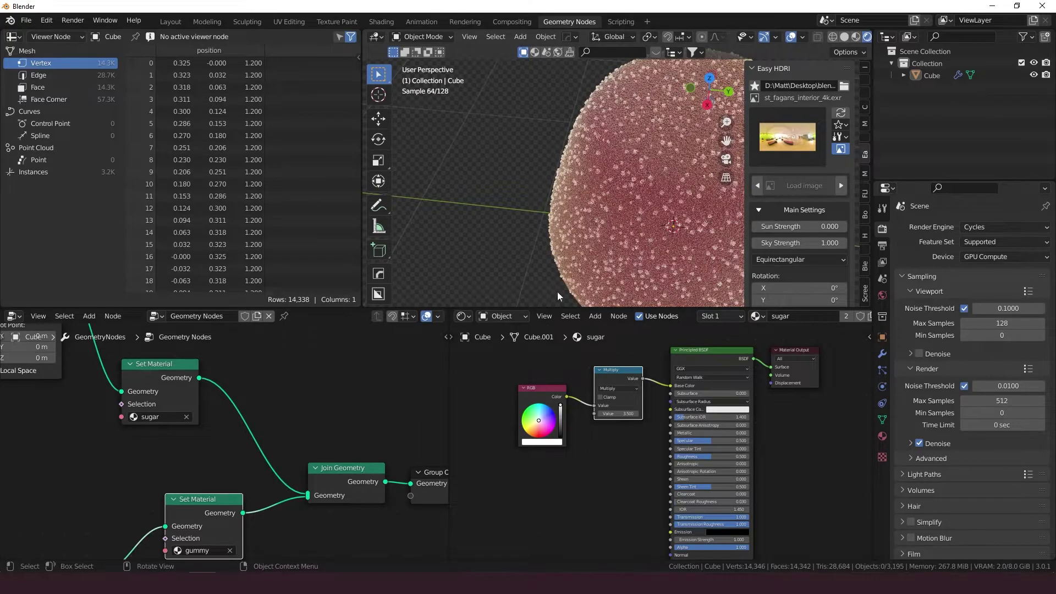
{"action": "scroll", "coordinate": [286, 394], "scroll_direction": "down", "scroll_amount": 2}
{"action": "scroll", "coordinate": [285, 394], "scroll_direction": "down", "scroll_amount": 5}
Step: Move the Cube node down and left in the geometry node tree
{"action": "middle_click_drag", "start_coordinate": [296, 408], "coordinate": [78, 361]}
{"action": "scroll", "coordinate": [325, 396], "scroll_direction": "down", "scroll_amount": 6}
{"action": "middle_click_drag", "start_coordinate": [320, 401], "coordinate": [132, 404]}
{"action": "scroll", "coordinate": [252, 454], "scroll_direction": "up", "scroll_amount": 7}
{"action": "scroll", "coordinate": [252, 456], "scroll_direction": "up", "scroll_amount": 6}
{"action": "middle_click_drag", "start_coordinate": [278, 405], "coordinate": [331, 462]}
{"action": "scroll", "coordinate": [330, 460], "scroll_direction": "down", "scroll_amount": 1}
{"action": "left_click", "coordinate": [176, 389]}
{"action": "left_click_drag", "start_coordinate": [195, 392], "coordinate": [161, 417]}
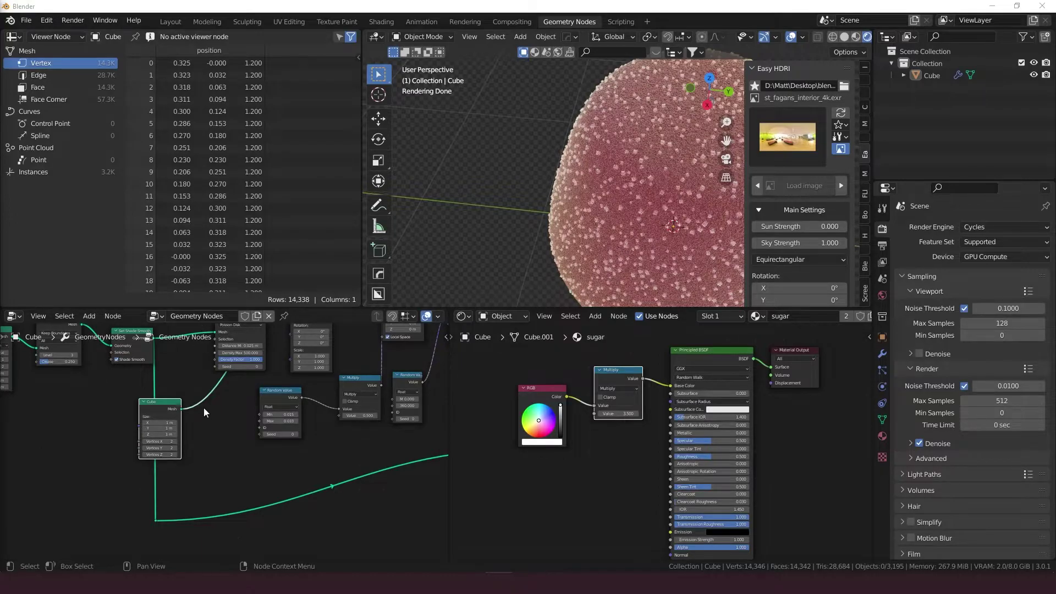
Step: Insert a Subdivide Mesh node with level 2 after the Cube node
{"action": "scroll", "coordinate": [655, 239], "scroll_direction": "up", "scroll_amount": 4}
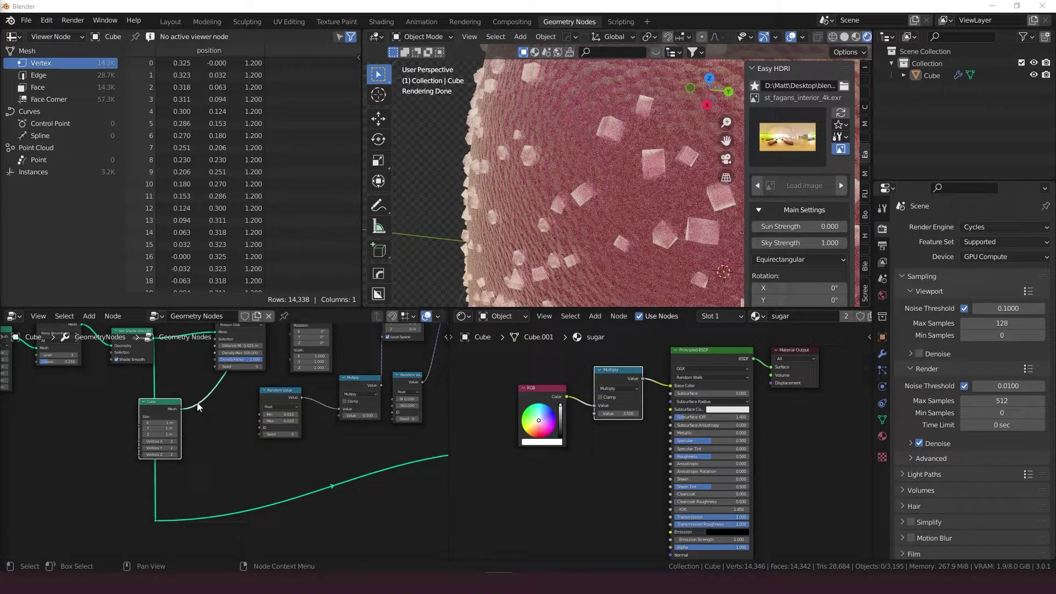
{"action": "key", "text": "shift+a"}
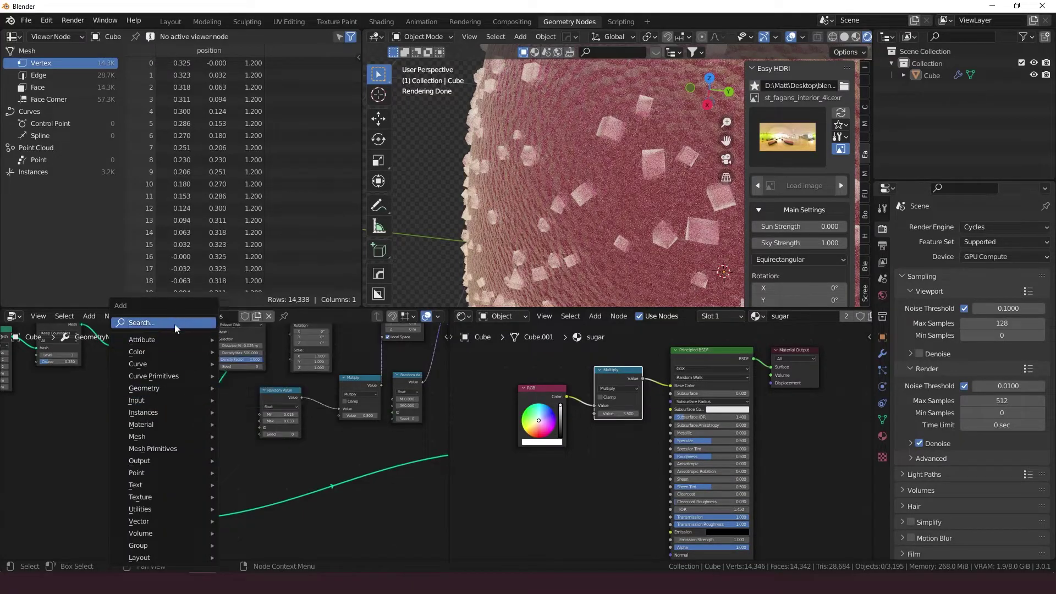
{"action": "left_click", "coordinate": [176, 322]}
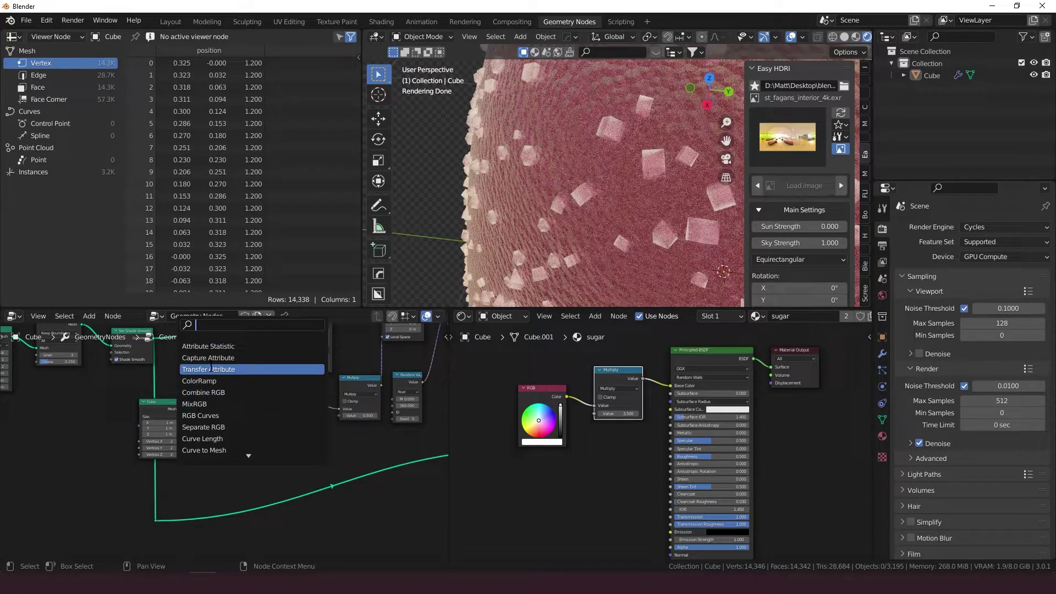
{"action": "type", "text": "dub"}
{"action": "key", "text": "BackSpace"}
{"action": "key", "text": "BackSpace"}
{"action": "key", "text": "BackSpace"}
{"action": "type", "text": "sub"}
{"action": "key", "text": "Return"}
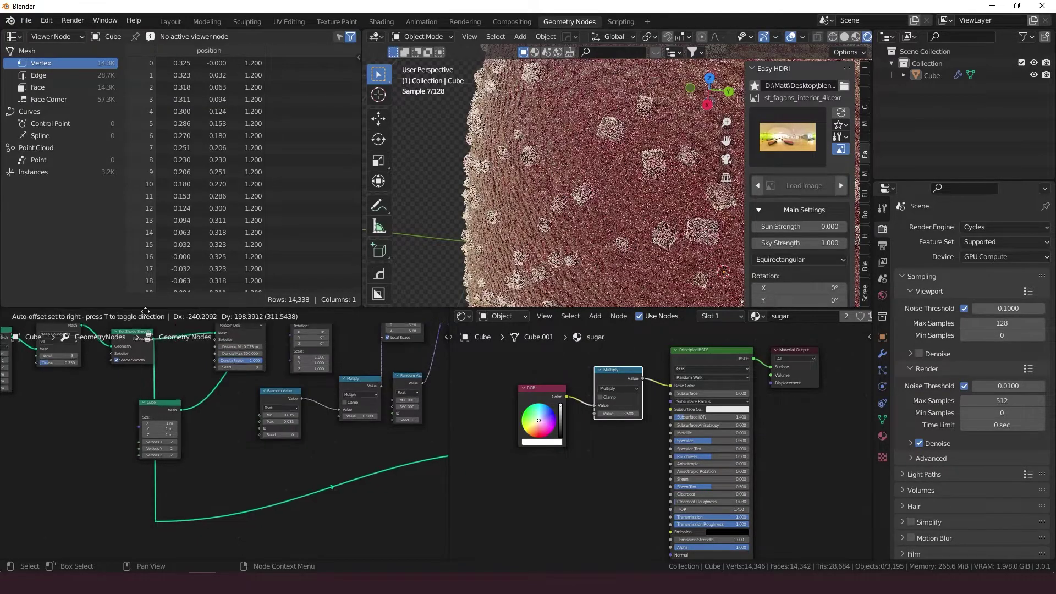
{"action": "left_click", "coordinate": [222, 454]}
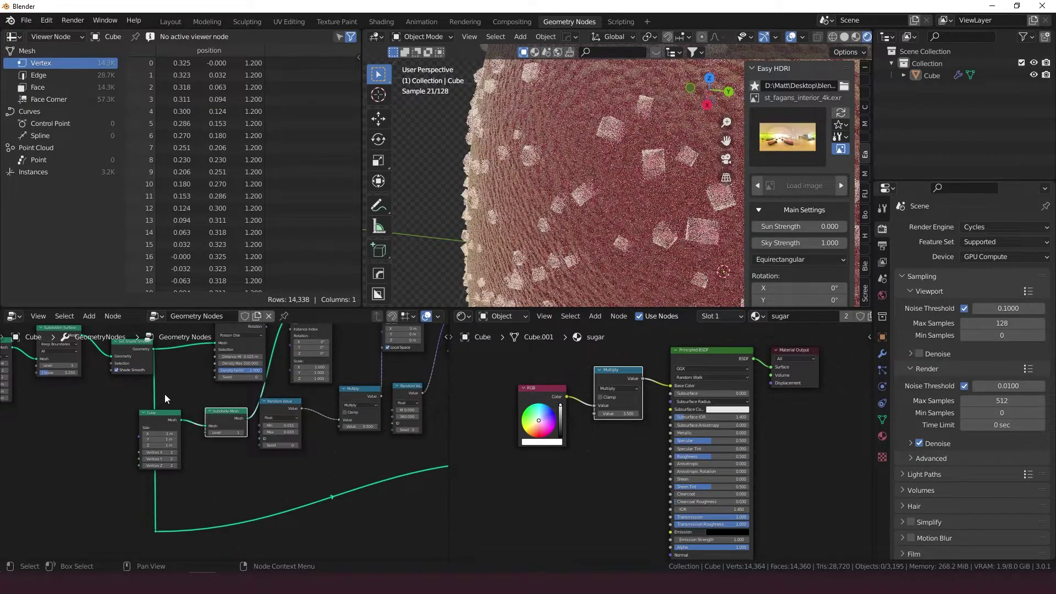
{"action": "left_click_drag", "start_coordinate": [211, 430], "coordinate": [174, 441]}
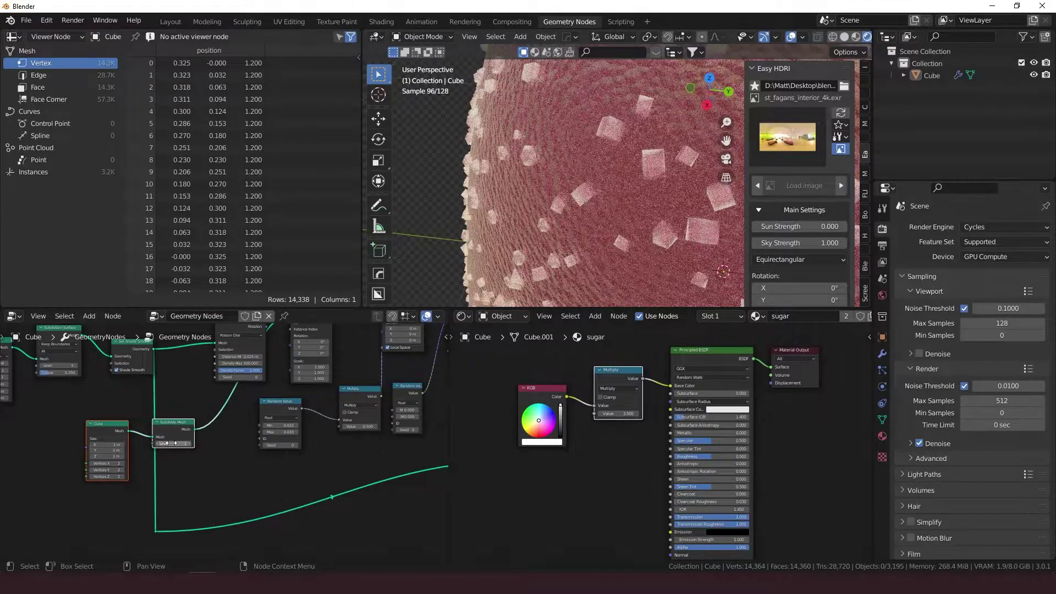
{"action": "left_click", "coordinate": [171, 443]}
{"action": "type", "text": "2"}
{"action": "key", "text": "Return"}
Step: Add a Subdivision Surface node on the link and shift the Cube and subdivision nodes left
{"action": "key", "text": "shift+a"}
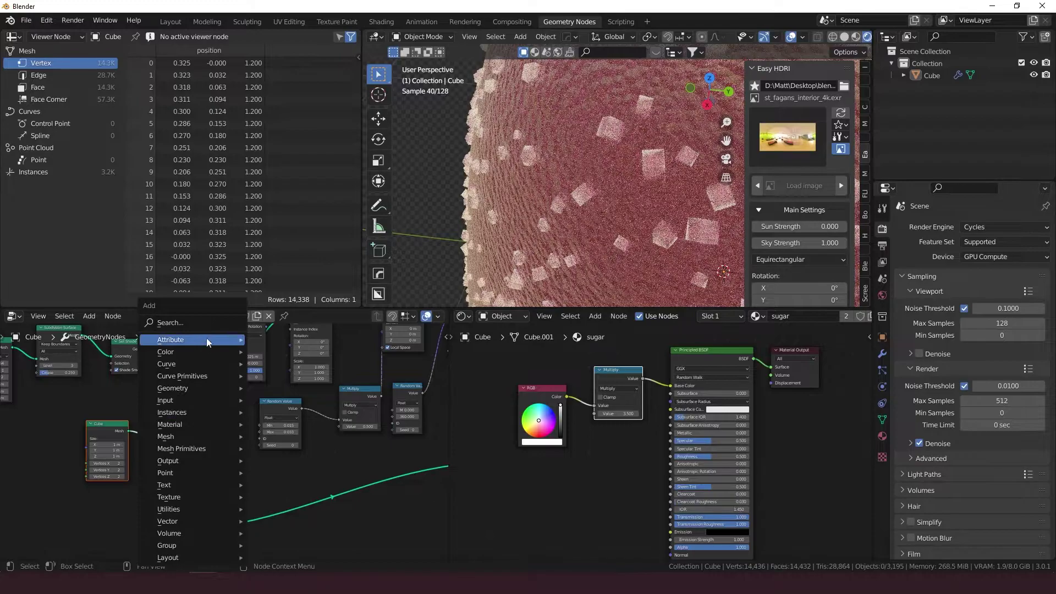
{"action": "left_click", "coordinate": [170, 323]}
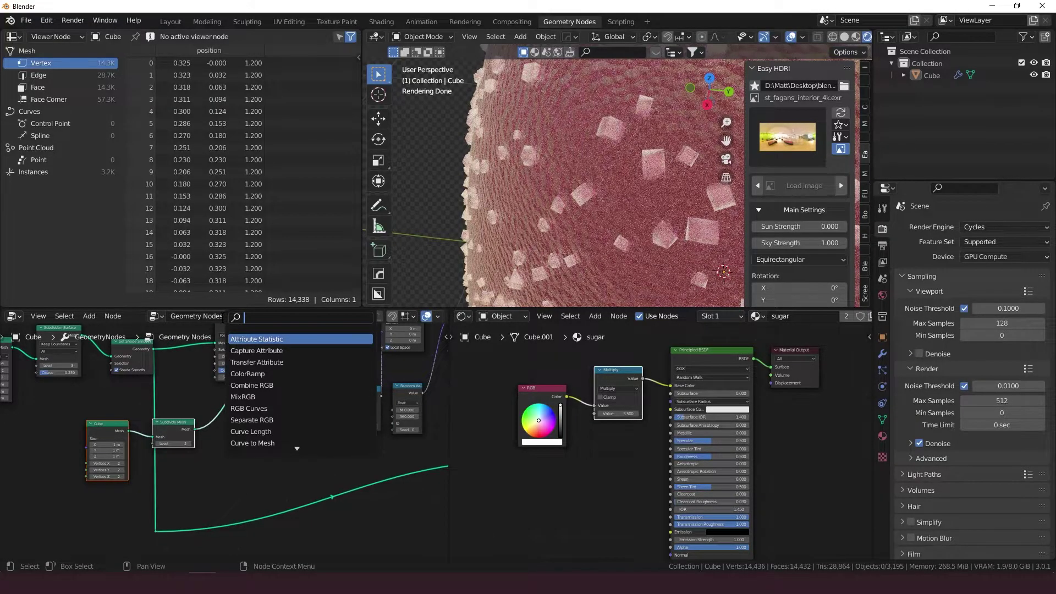
{"action": "type", "text": "subdivi"}
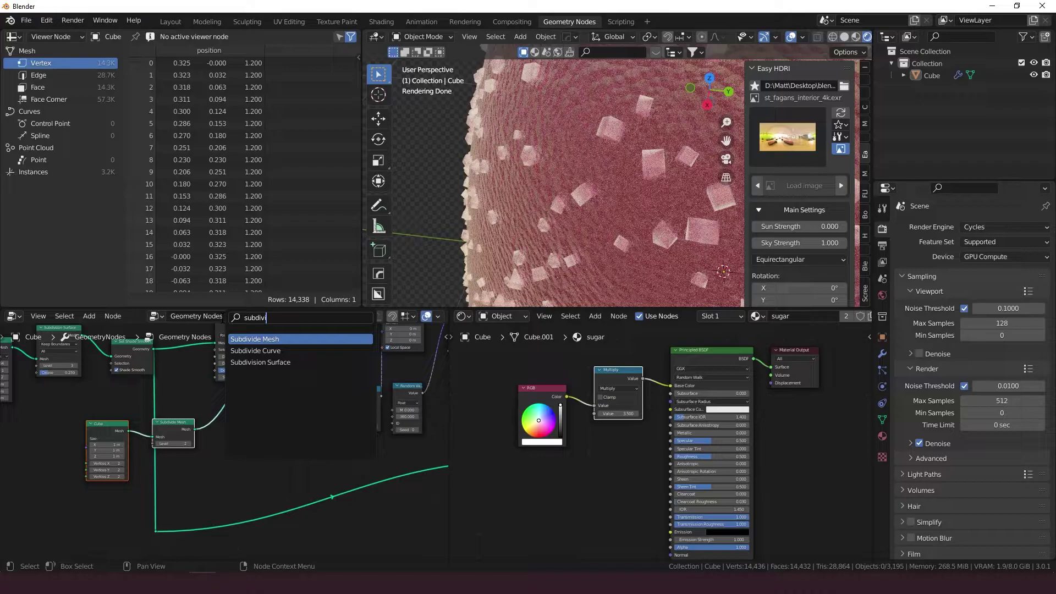
{"action": "left_click", "coordinate": [260, 362]}
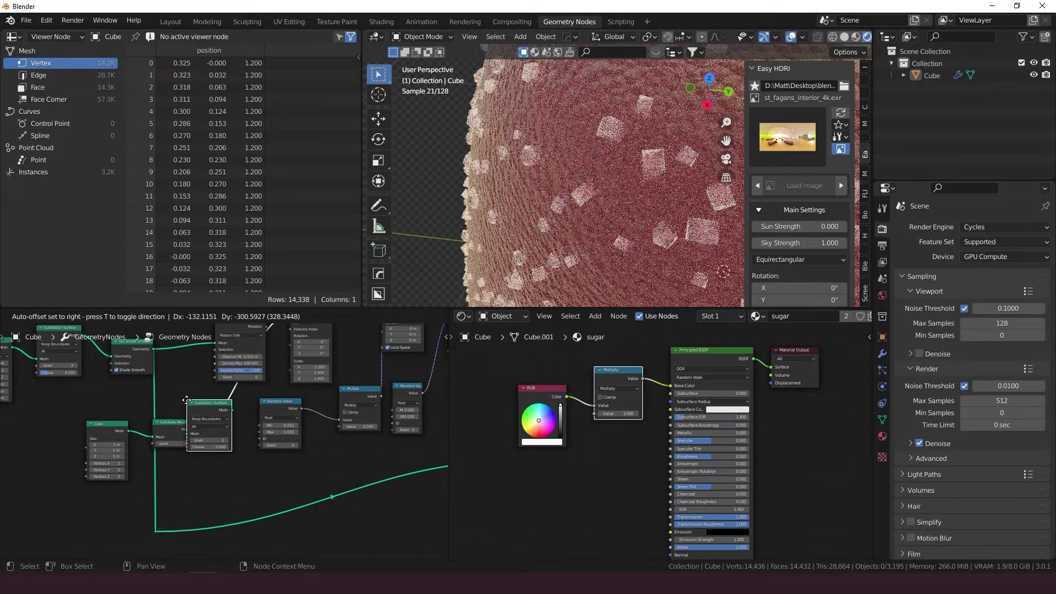
{"action": "left_click", "coordinate": [211, 401]}
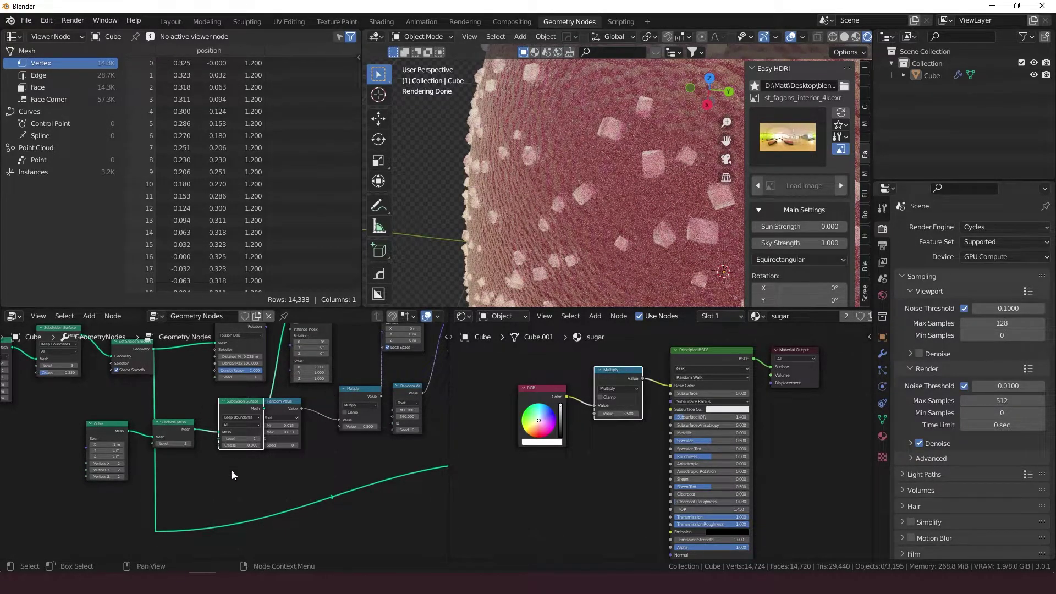
{"action": "left_click_drag", "start_coordinate": [233, 471], "coordinate": [86, 417]}
{"action": "key", "text": "g"}
{"action": "left_click", "coordinate": [55, 411]}
{"action": "scroll", "coordinate": [582, 189], "scroll_direction": "down", "scroll_amount": 5}
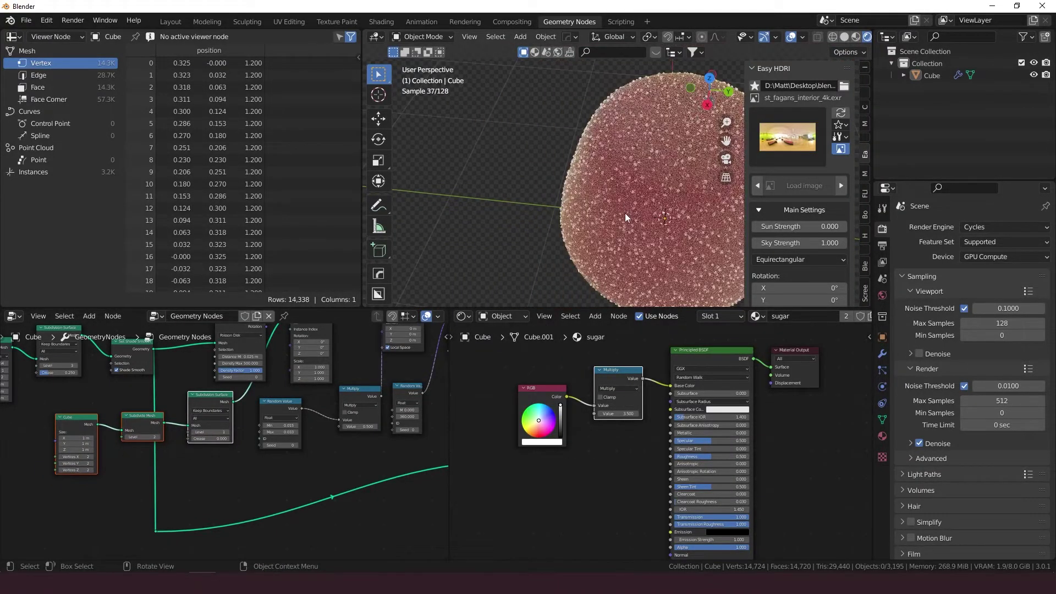
Step: Show the gummy material in the shader editor
{"action": "middle_click_drag", "start_coordinate": [691, 239], "coordinate": [543, 216]}
{"action": "scroll", "coordinate": [575, 220], "scroll_direction": "down", "scroll_amount": 5}
{"action": "scroll", "coordinate": [575, 220], "scroll_direction": "down", "scroll_amount": 4}
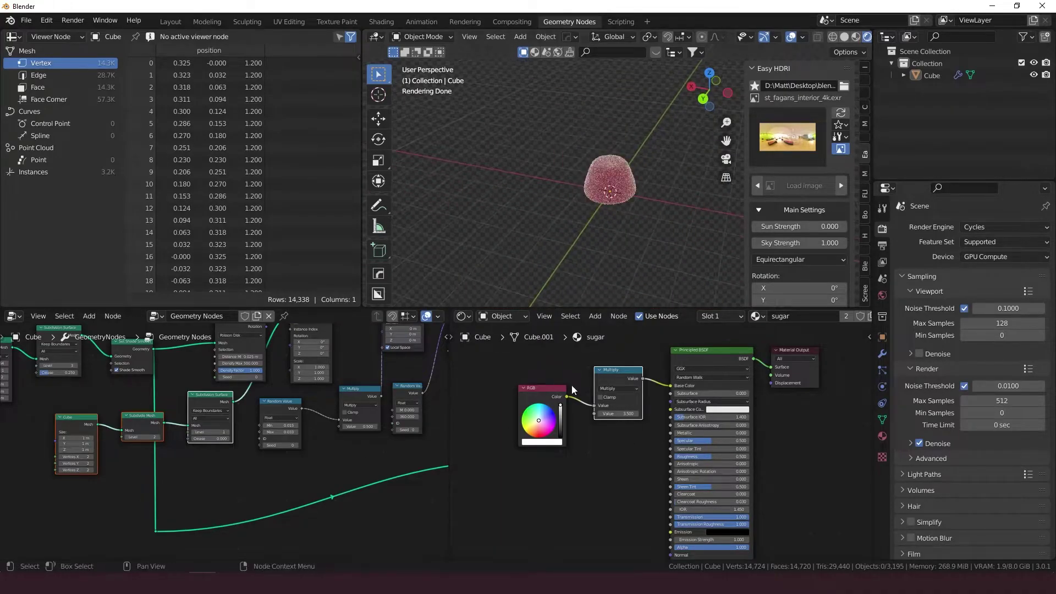
{"action": "left_click", "coordinate": [756, 318]}
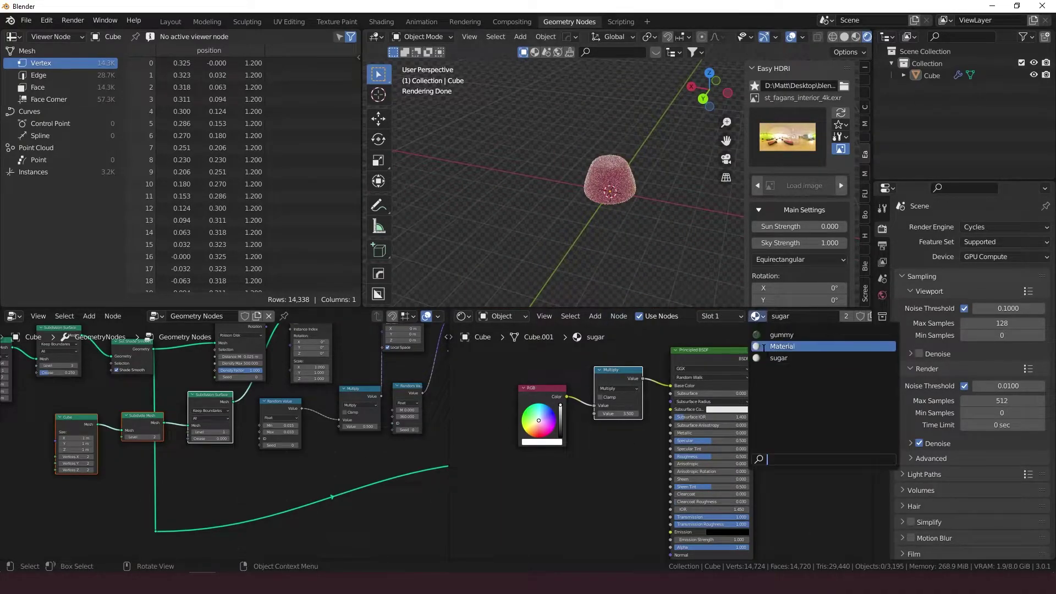
{"action": "left_click", "coordinate": [781, 334]}
Step: Place four duplicates of the gumdrop around the scene, then reselect the original Cube
{"action": "middle_click_drag", "start_coordinate": [675, 253], "coordinate": [629, 248]}
{"action": "left_click", "coordinate": [609, 187]}
{"action": "key", "text": "shift+d"}
{"action": "left_click", "coordinate": [543, 195]}
{"action": "key", "text": "shift+d"}
{"action": "left_click", "coordinate": [576, 127]}
{"action": "key", "text": "shift+d"}
{"action": "left_click", "coordinate": [658, 130]}
{"action": "key", "text": "shift+d"}
{"action": "left_click", "coordinate": [687, 249]}
{"action": "left_click", "coordinate": [610, 211]}
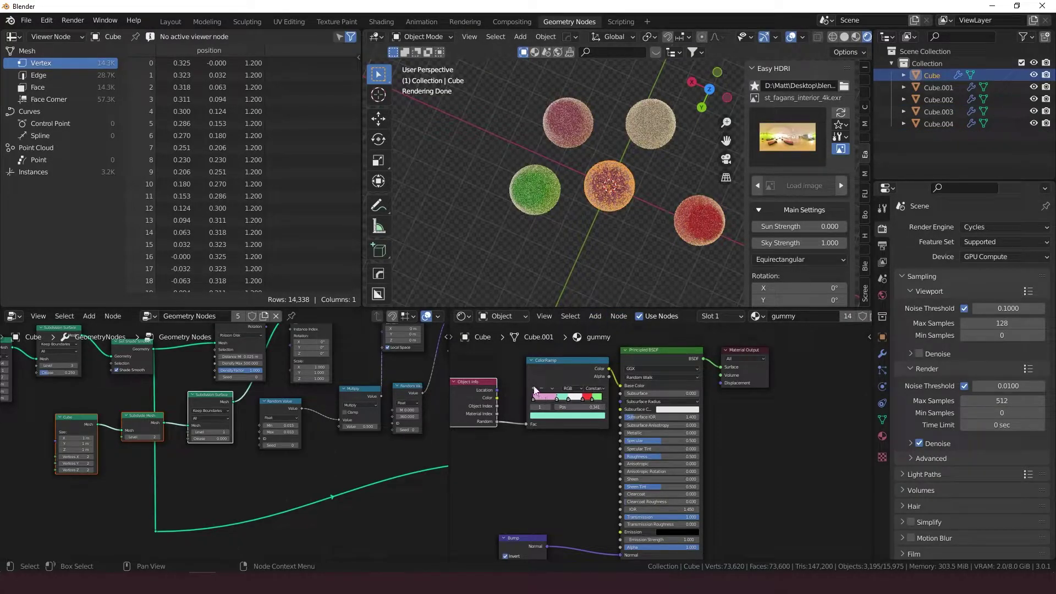
Step: Change the pink ramp stop to purple and inspect the five coloured gumdrops
{"action": "left_click", "coordinate": [554, 416]}
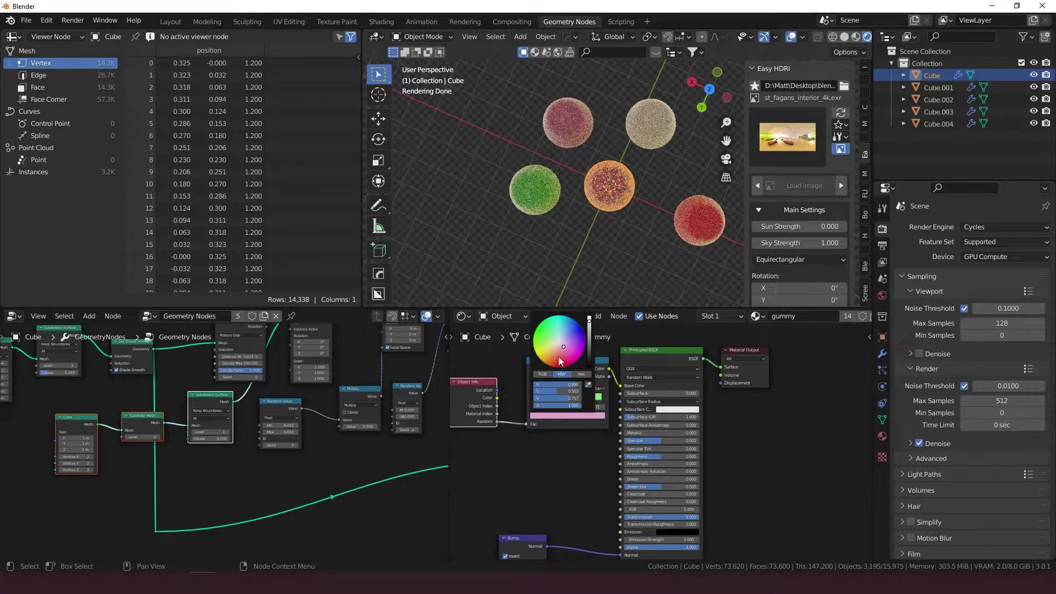
{"action": "left_click", "coordinate": [580, 339]}
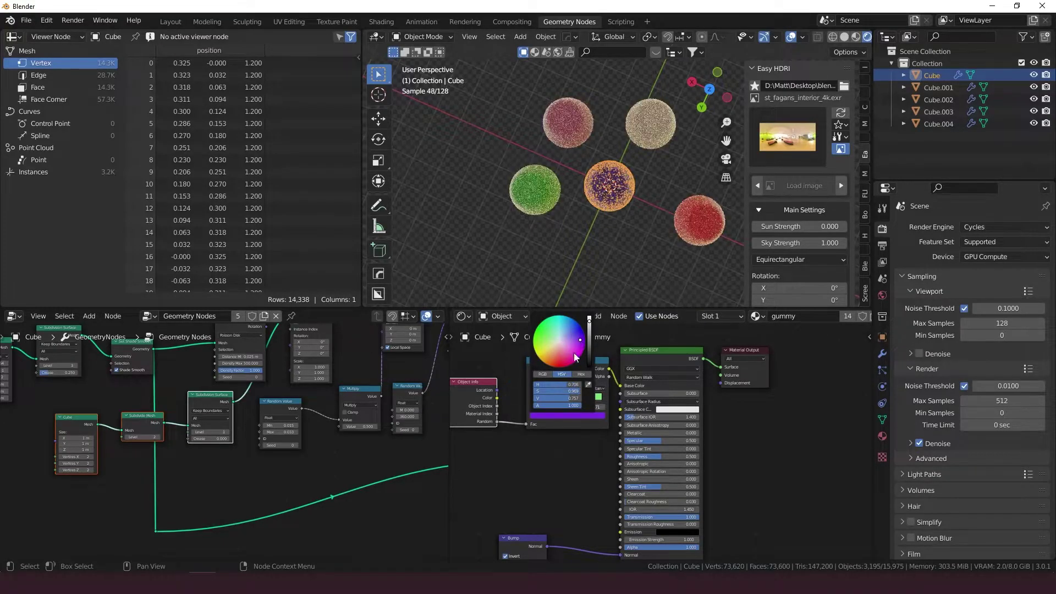
{"action": "left_click", "coordinate": [636, 248]}
{"action": "middle_click_drag", "start_coordinate": [658, 289], "coordinate": [652, 104]}
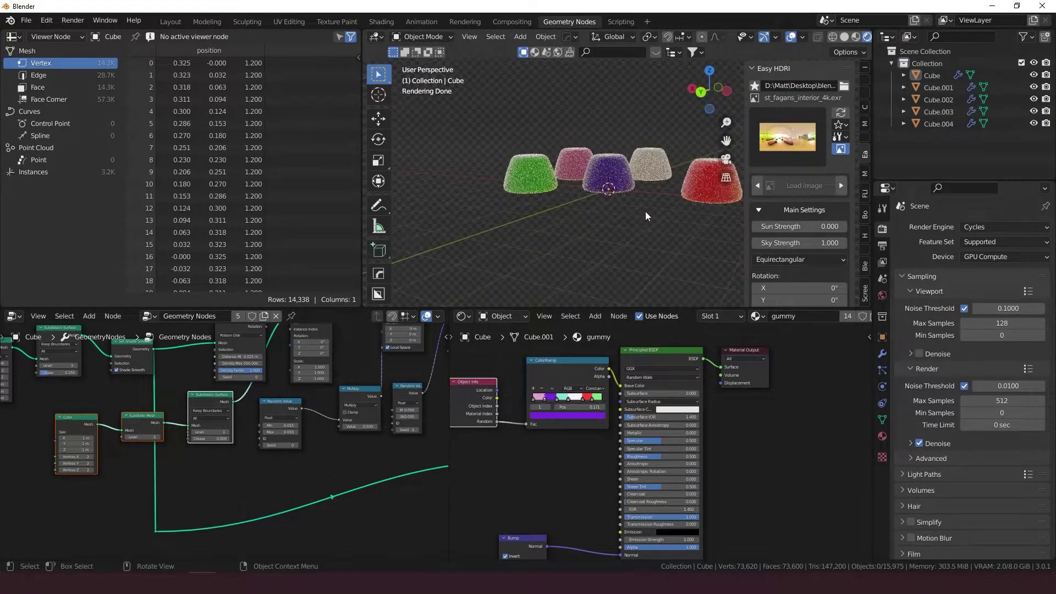
{"action": "middle_click_drag", "start_coordinate": [662, 213], "coordinate": [595, 174], "text": "shift"}
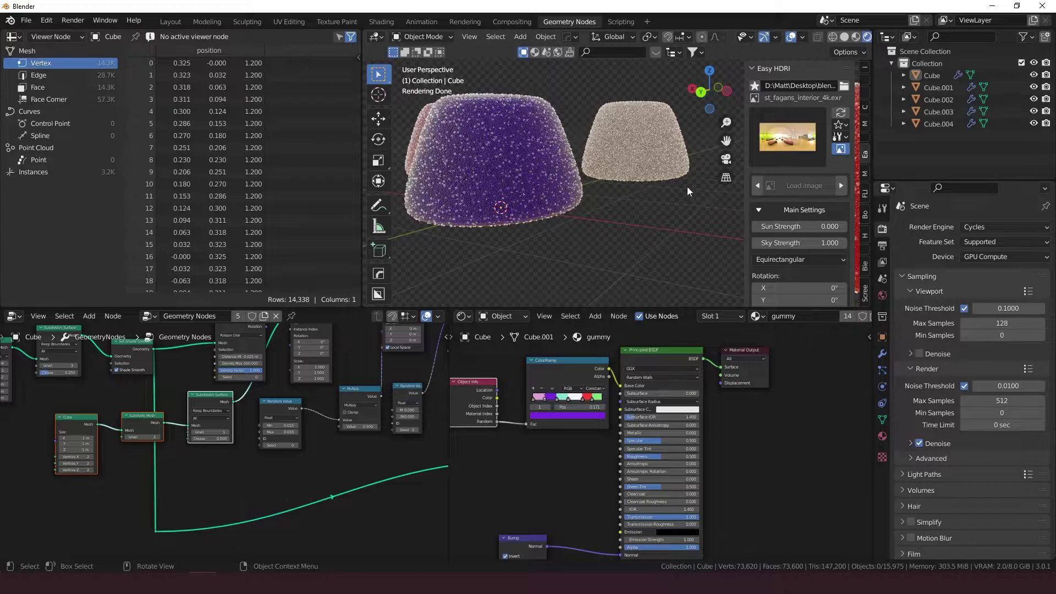
{"action": "middle_click_drag", "start_coordinate": [688, 187], "coordinate": [569, 279]}
Step: Add a Group Input node to the left of the Cone node
{"action": "middle_click_drag", "start_coordinate": [237, 462], "coordinate": [421, 486]}
{"action": "middle_click_drag", "start_coordinate": [198, 446], "coordinate": [202, 448]}
{"action": "scroll", "coordinate": [297, 487], "scroll_direction": "down", "scroll_amount": 6}
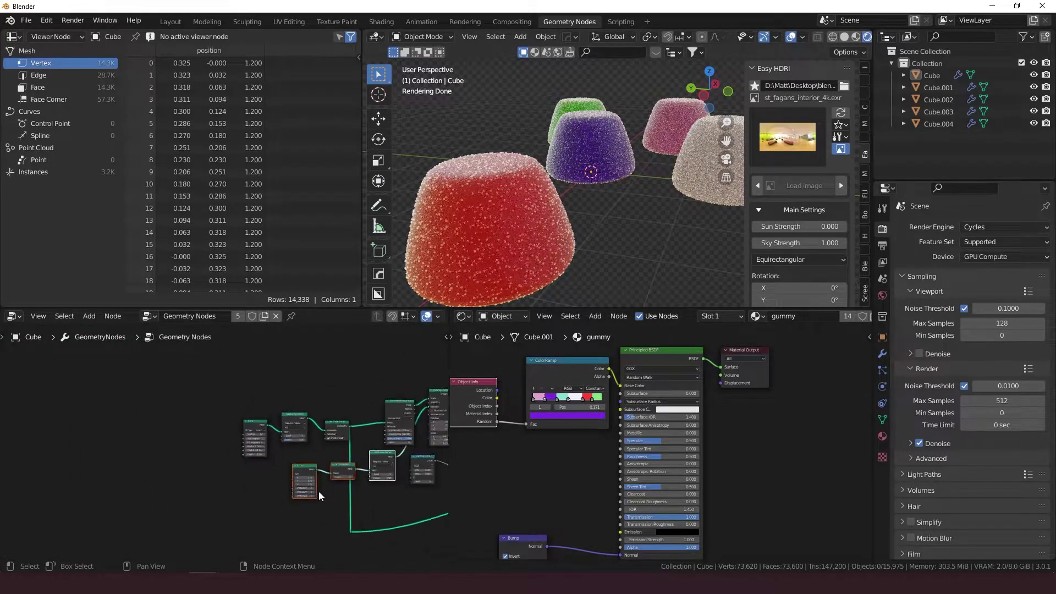
{"action": "scroll", "coordinate": [243, 486], "scroll_direction": "up", "scroll_amount": 8}
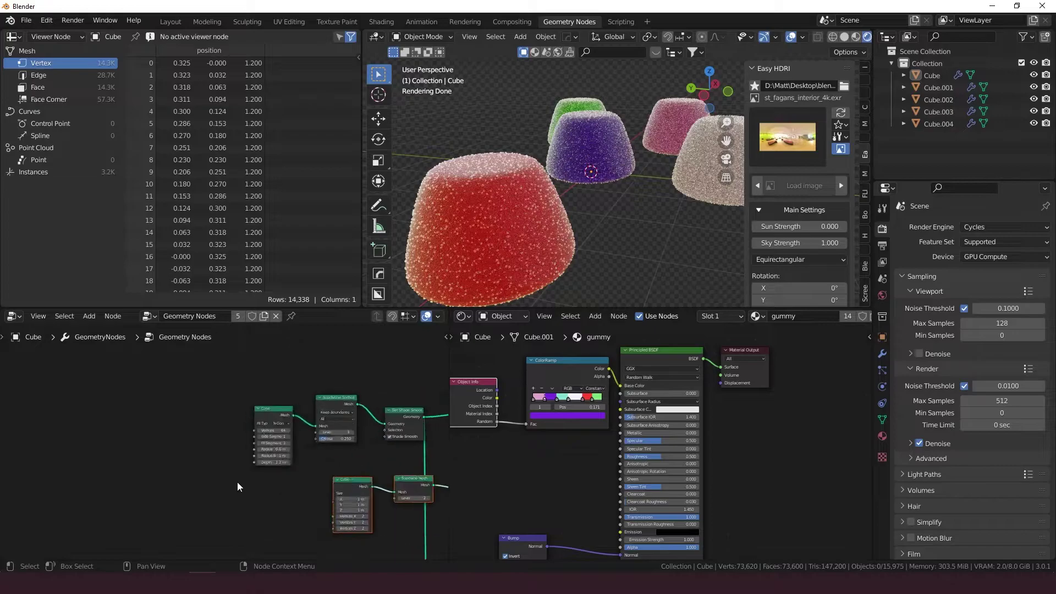
{"action": "key", "text": "shift+a"}
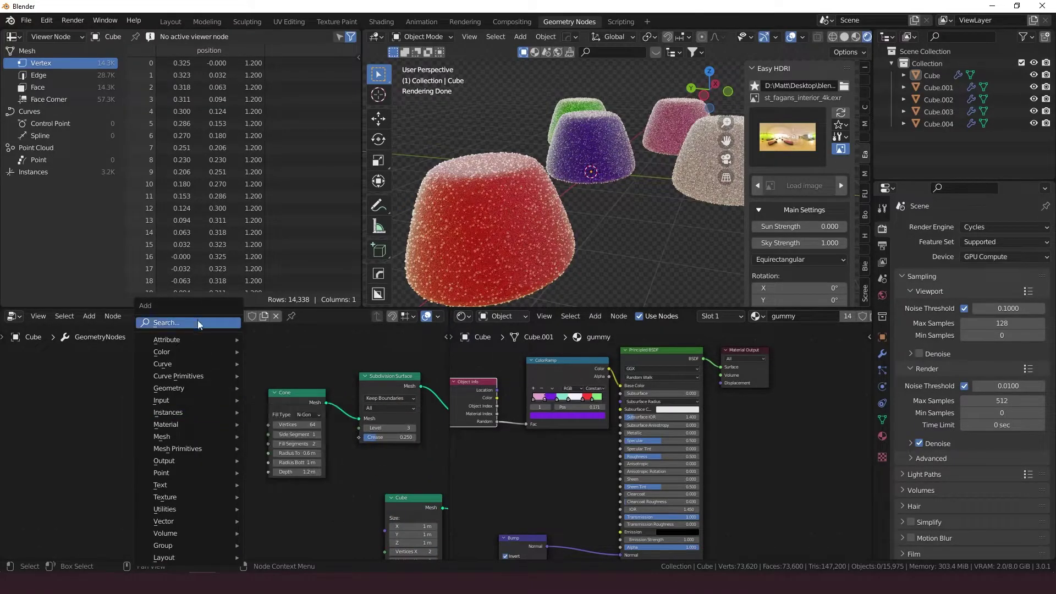
{"action": "left_click", "coordinate": [198, 321]}
{"action": "type", "text": "grou"}
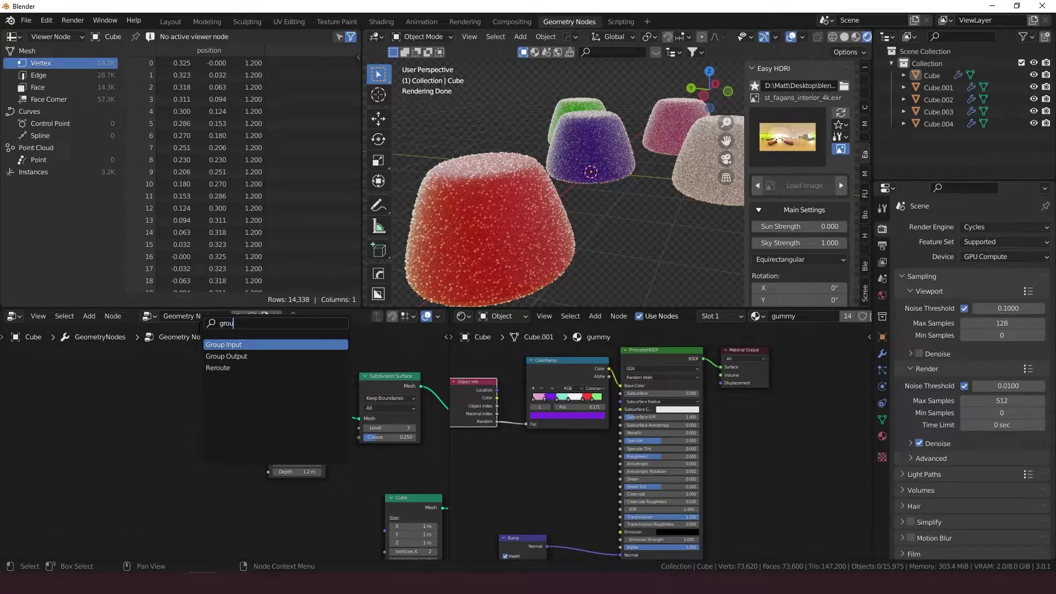
{"action": "key", "text": "Return"}
{"action": "left_click", "coordinate": [166, 420]}
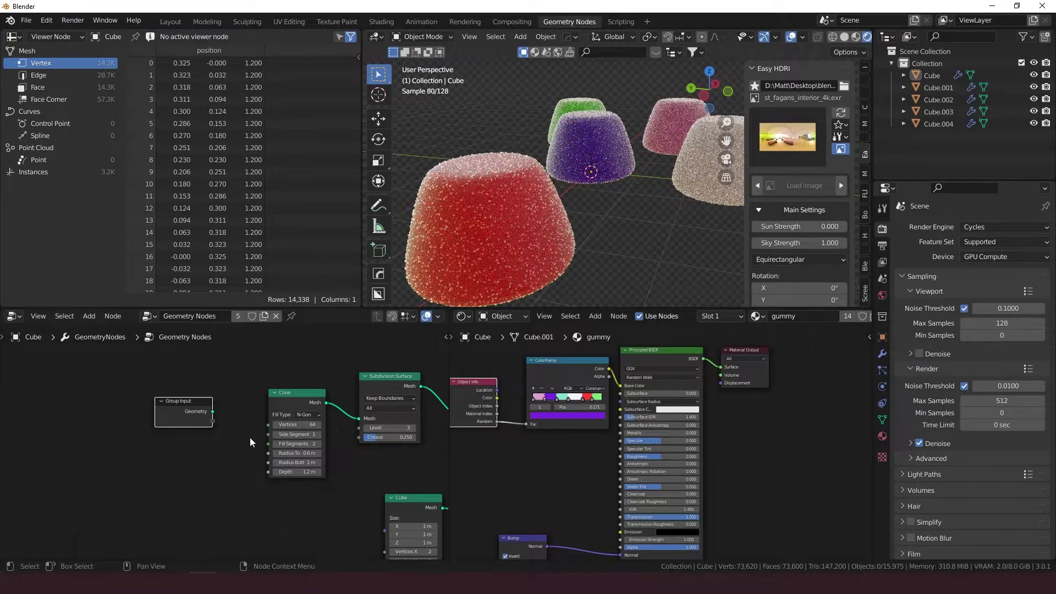
Step: Connect the Cone's Side Segments, Fill Segments, Radius Top, Radius Bottom and Depth to the Group Input
{"action": "left_click_drag", "start_coordinate": [268, 426], "coordinate": [212, 421]}
{"action": "left_click_drag", "start_coordinate": [268, 444], "coordinate": [213, 430]}
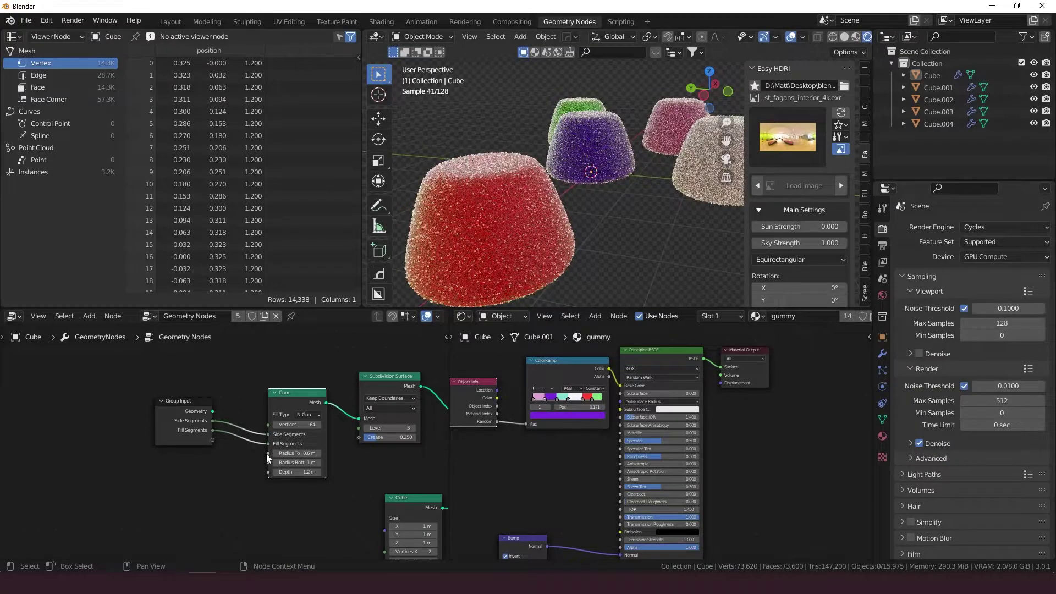
{"action": "left_click_drag", "start_coordinate": [269, 453], "coordinate": [212, 440]}
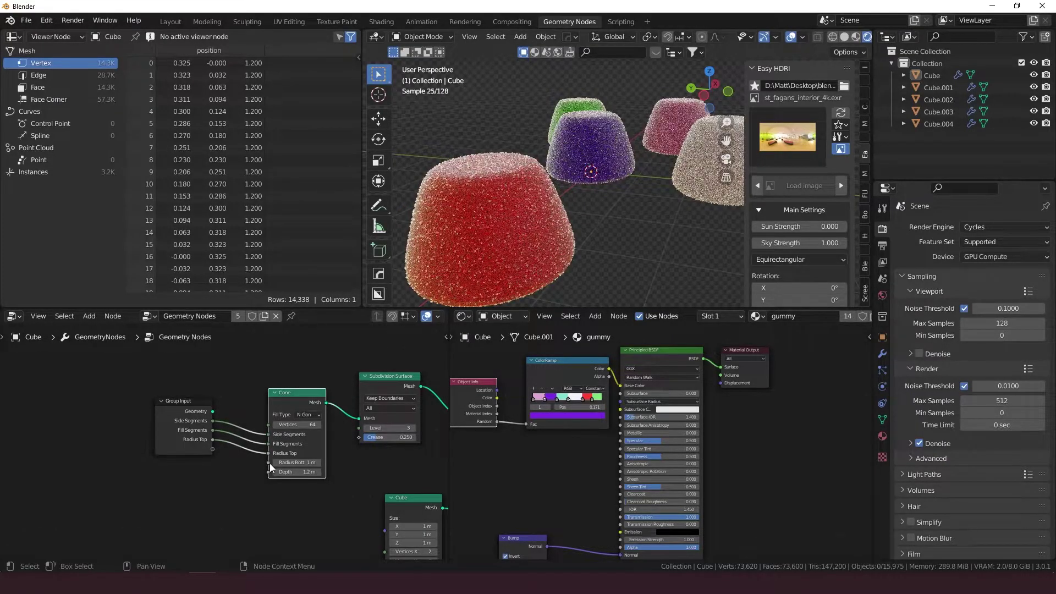
{"action": "left_click_drag", "start_coordinate": [270, 463], "coordinate": [212, 449]}
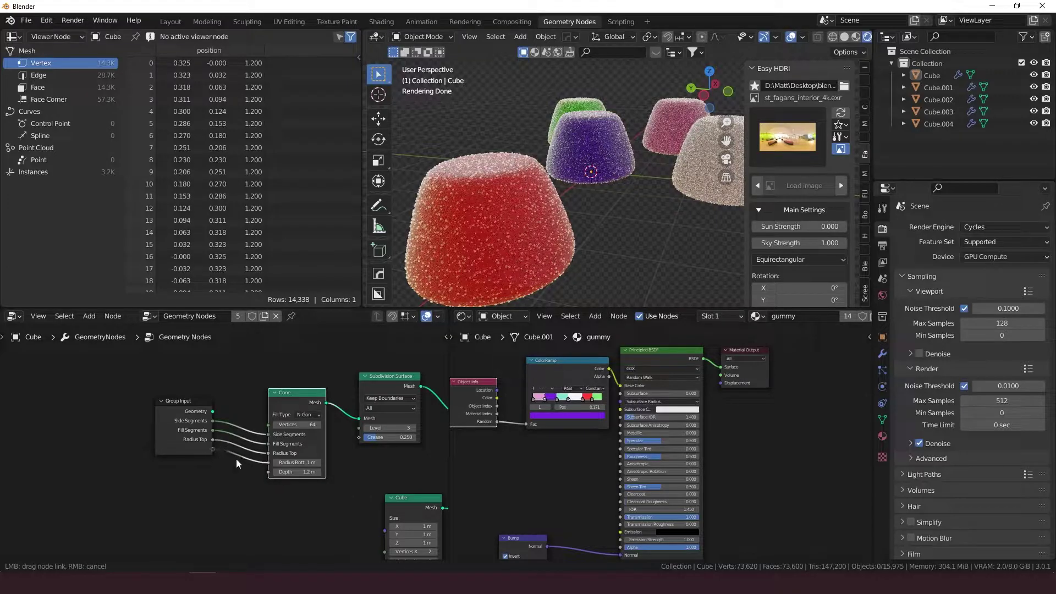
{"action": "left_click_drag", "start_coordinate": [267, 471], "coordinate": [212, 459]}
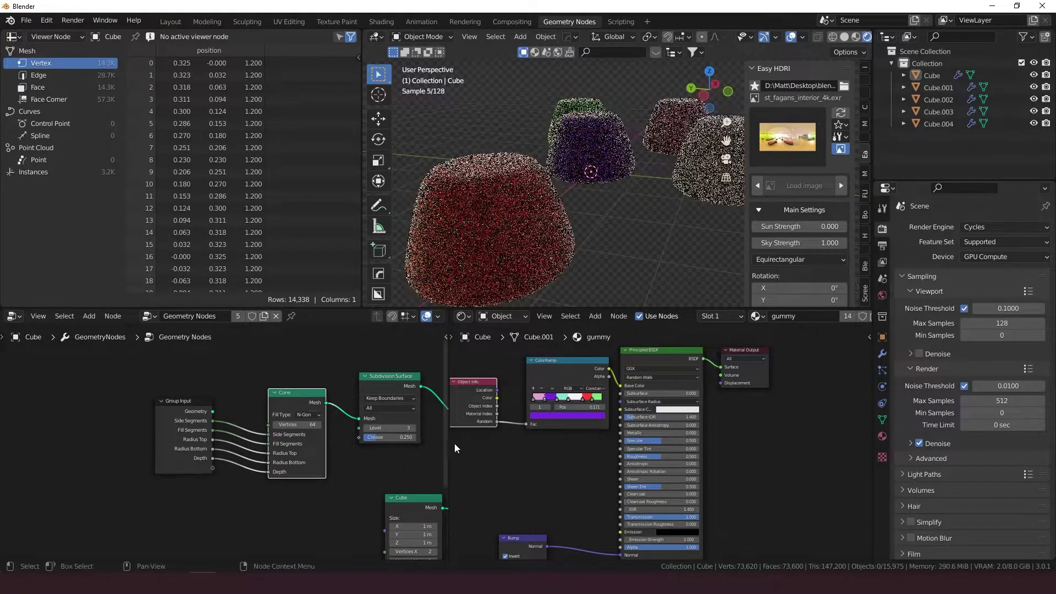
Step: In the modifier panel, set the red gumdrop's Side Segments to 16 and Fill Segments to 1
{"action": "left_click", "coordinate": [882, 355]}
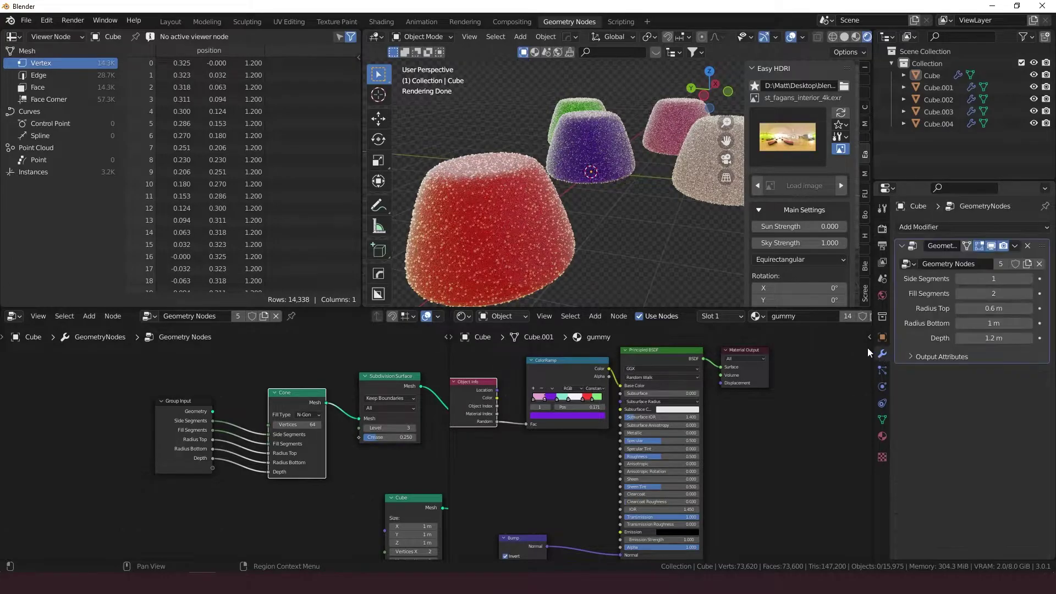
{"action": "left_click", "coordinate": [535, 234]}
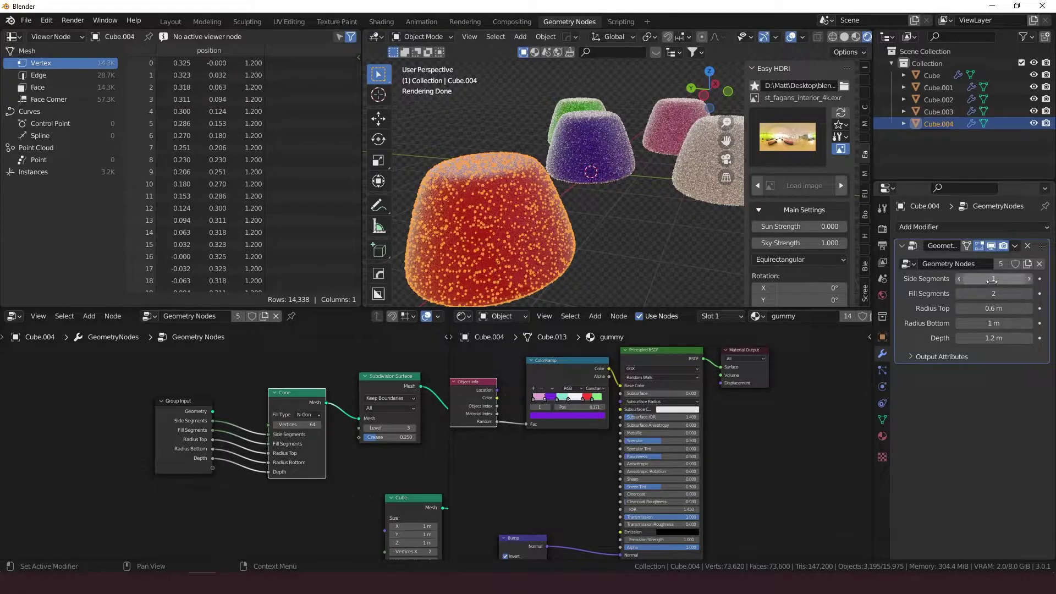
{"action": "left_click_drag", "start_coordinate": [993, 279], "coordinate": [598, 229]}
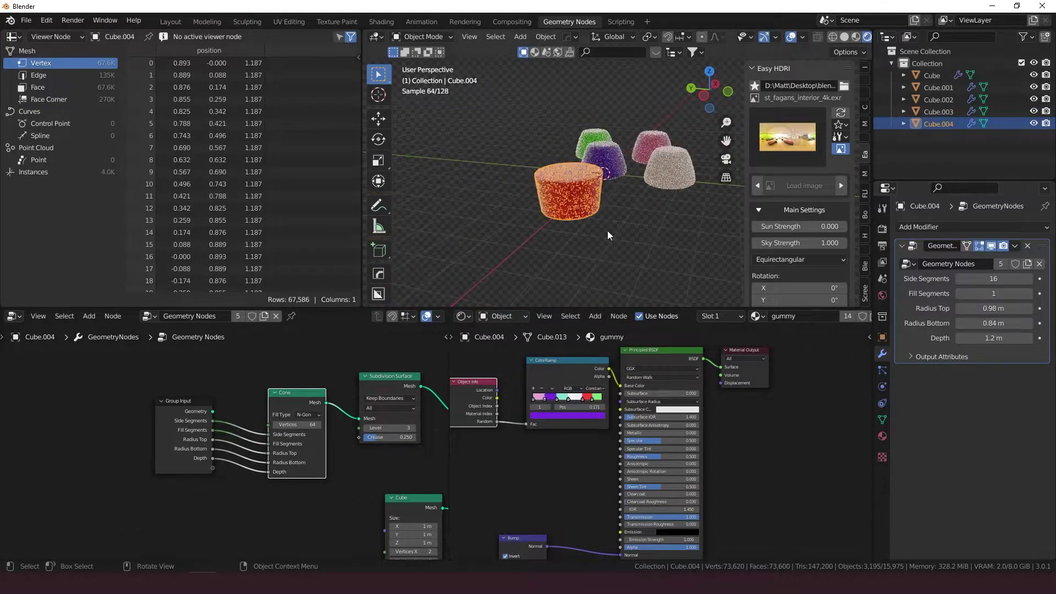
{"action": "left_click", "coordinate": [607, 229]}
{"action": "middle_click_drag", "start_coordinate": [629, 241], "coordinate": [679, 220]}
{"action": "left_click", "coordinate": [641, 216]}
{"action": "mouse_move", "coordinate": [992, 278]}
{"action": "left_mouse_down"}
{"action": "mouse_move", "coordinate": [967, 278]}
{"action": "mouse_move", "coordinate": [1011, 278]}
{"action": "left_mouse_up"}
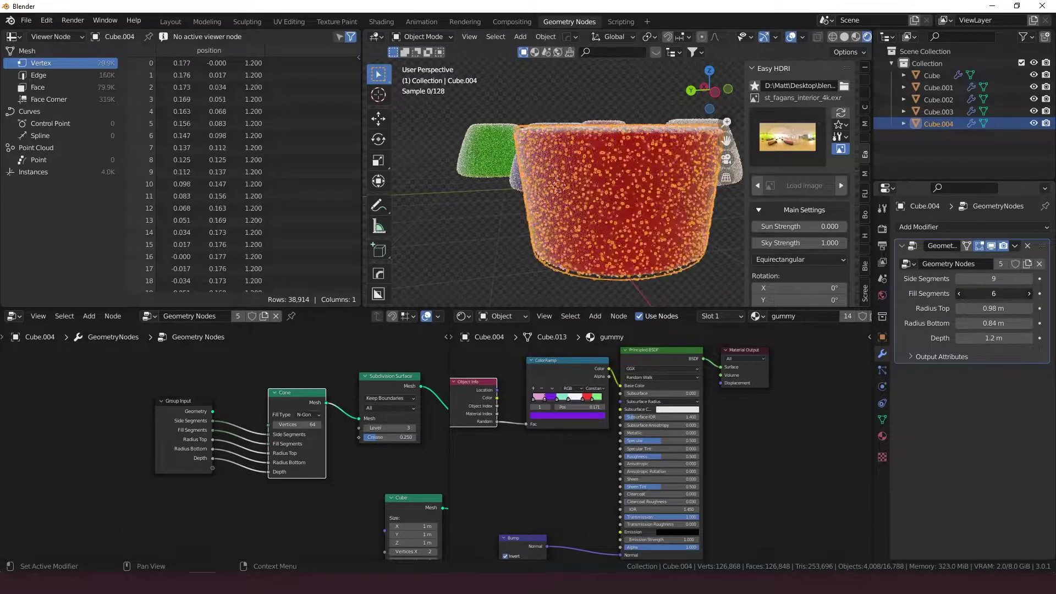
Step: Raise Fill Segments to 20 and shrink Radius Bottom and Depth to a thin disc, then delete it
{"action": "left_click_drag", "start_coordinate": [993, 294], "coordinate": [1037, 338]}
{"action": "left_click_drag", "start_coordinate": [855, 301], "coordinate": [719, 253]}
{"action": "left_click", "coordinate": [718, 201]}
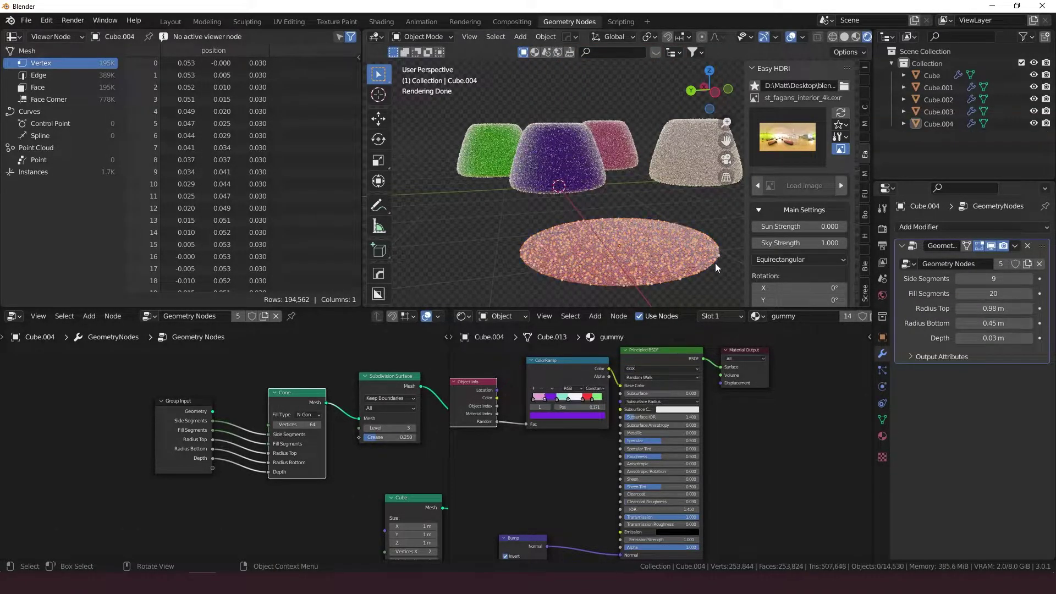
{"action": "middle_click_drag", "start_coordinate": [714, 263], "coordinate": [669, 262]}
{"action": "left_click", "coordinate": [556, 267]}
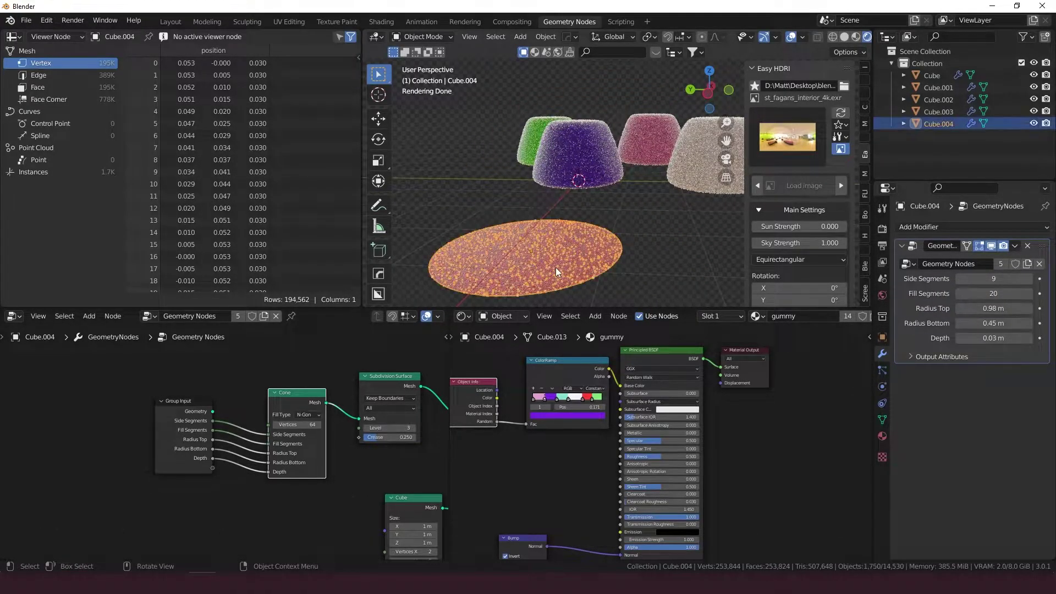
{"action": "key", "text": "Delete"}
{"action": "middle_click_drag", "start_coordinate": [552, 252], "coordinate": [607, 179]}
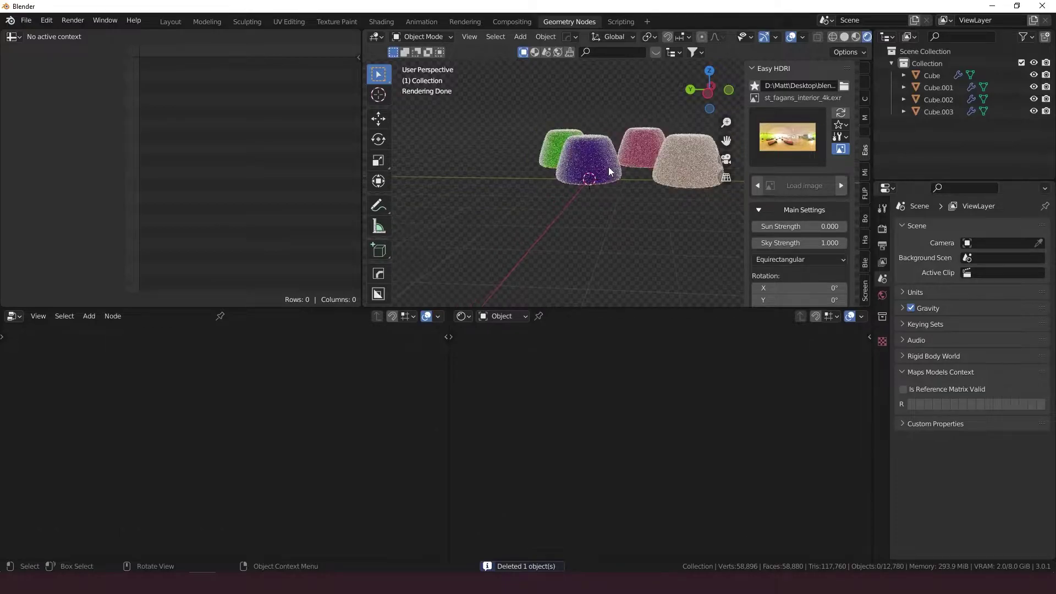
{"action": "left_click", "coordinate": [608, 167]}
{"action": "middle_click_drag", "start_coordinate": [674, 213], "coordinate": [379, 236]}
{"action": "left_click", "coordinate": [645, 273]}
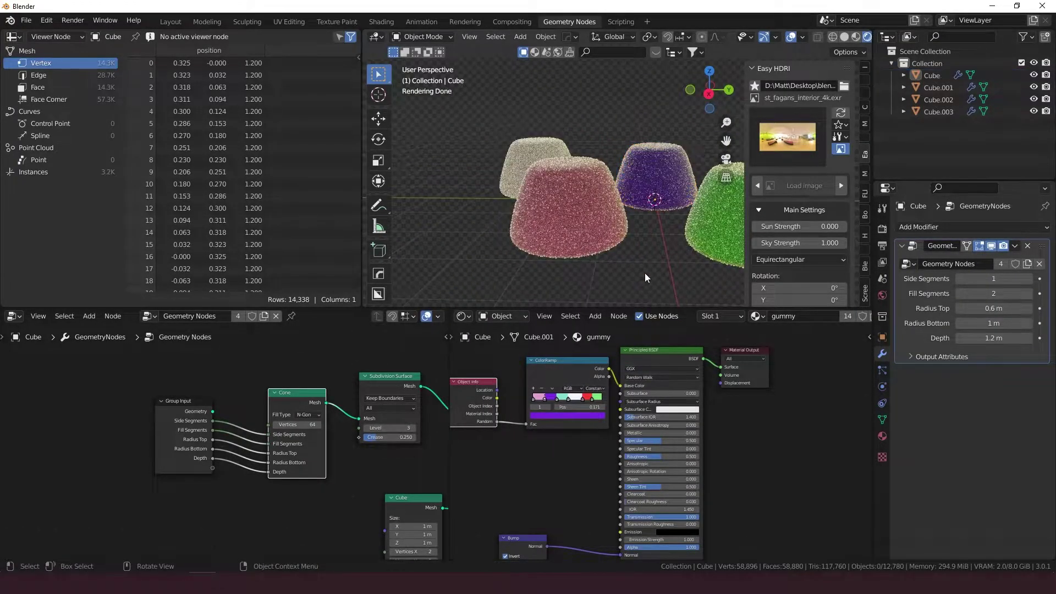
{"action": "middle_click_drag", "start_coordinate": [659, 248], "coordinate": [582, 249]}
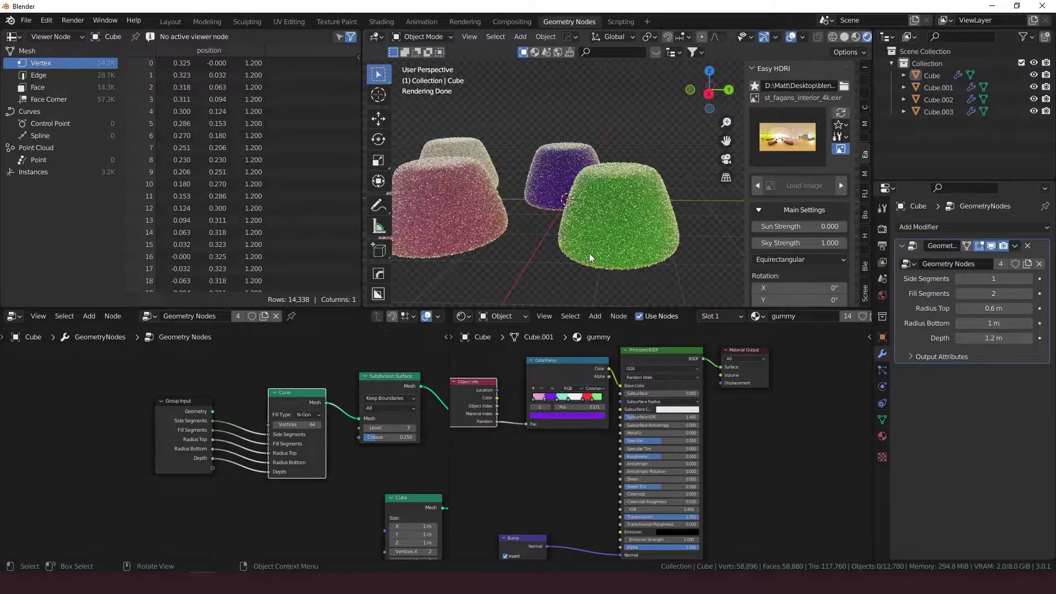